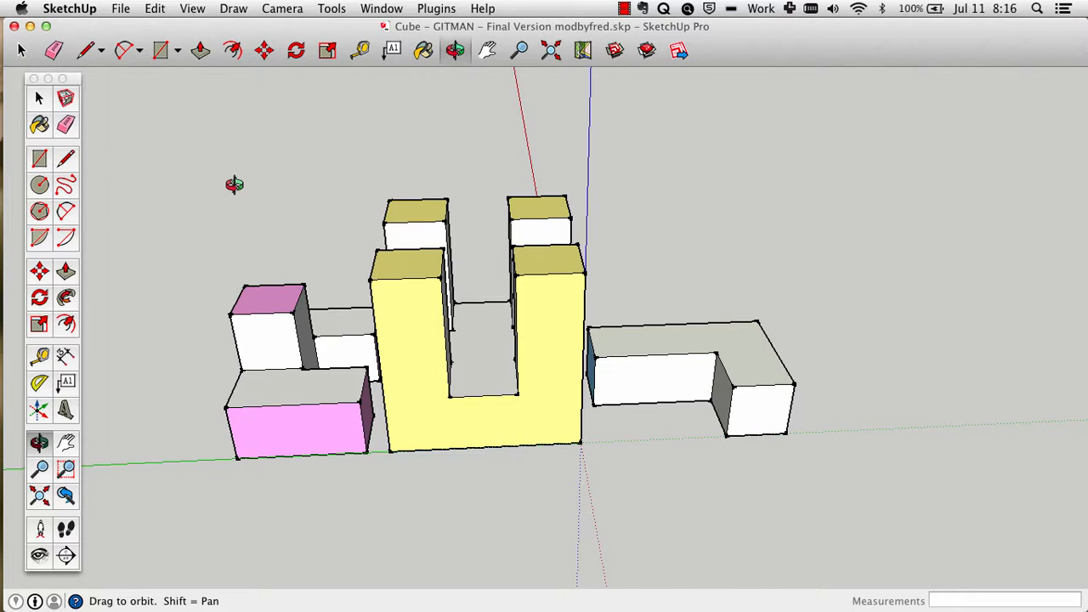
- Select the yellow U-shaped piece as a whole group, outside its editing context
{"action": "left_click", "coordinate": [218, 182]}
{"action": "left_click_drag", "start_coordinate": [226, 219], "coordinate": [556, 507]}
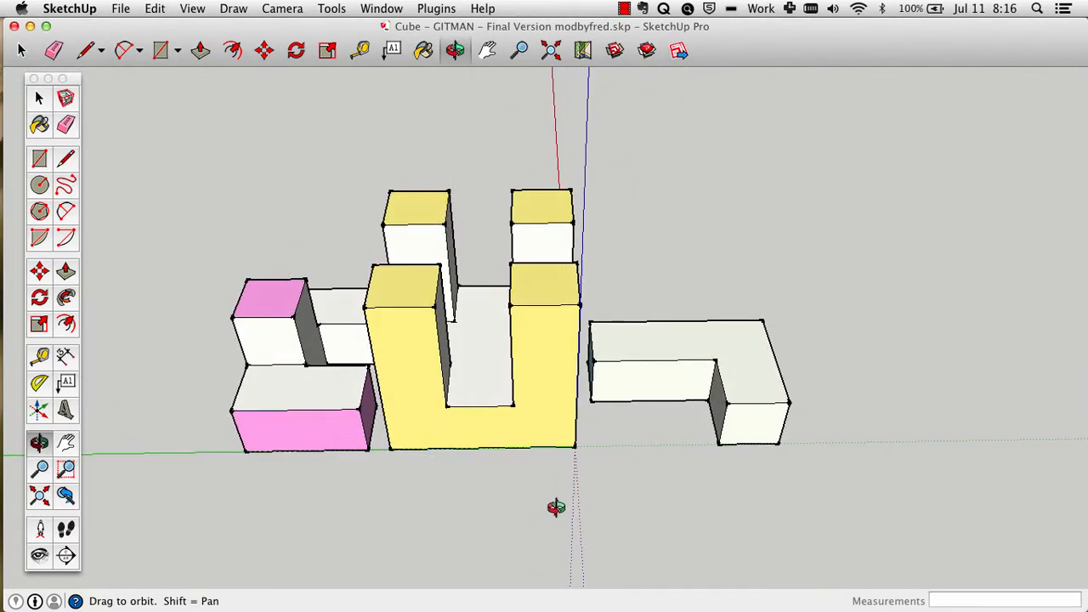
{"action": "left_click", "coordinate": [39, 98]}
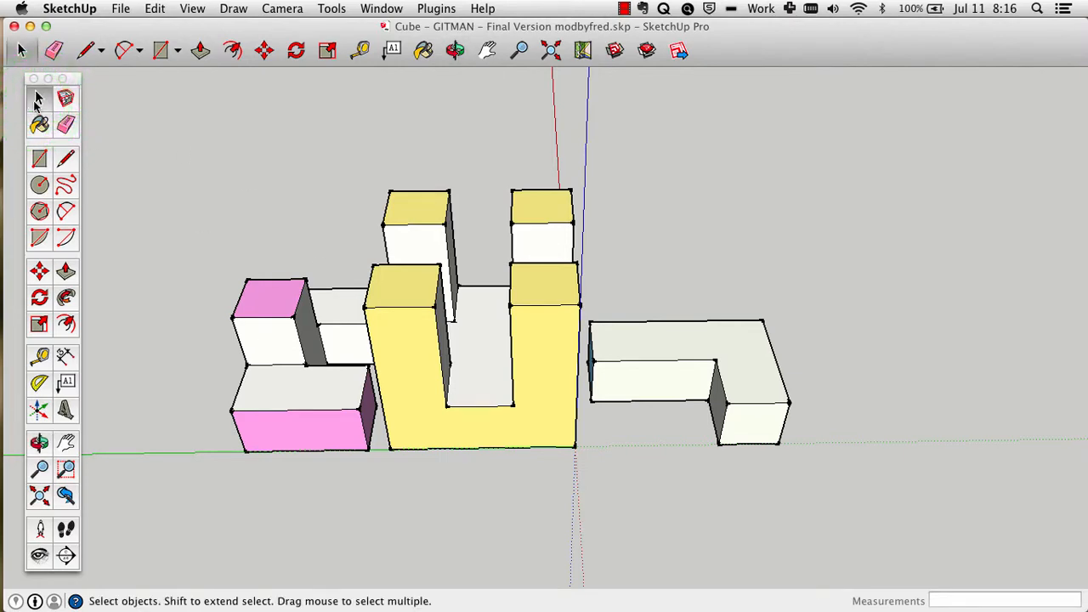
{"action": "triple_click", "coordinate": [410, 396]}
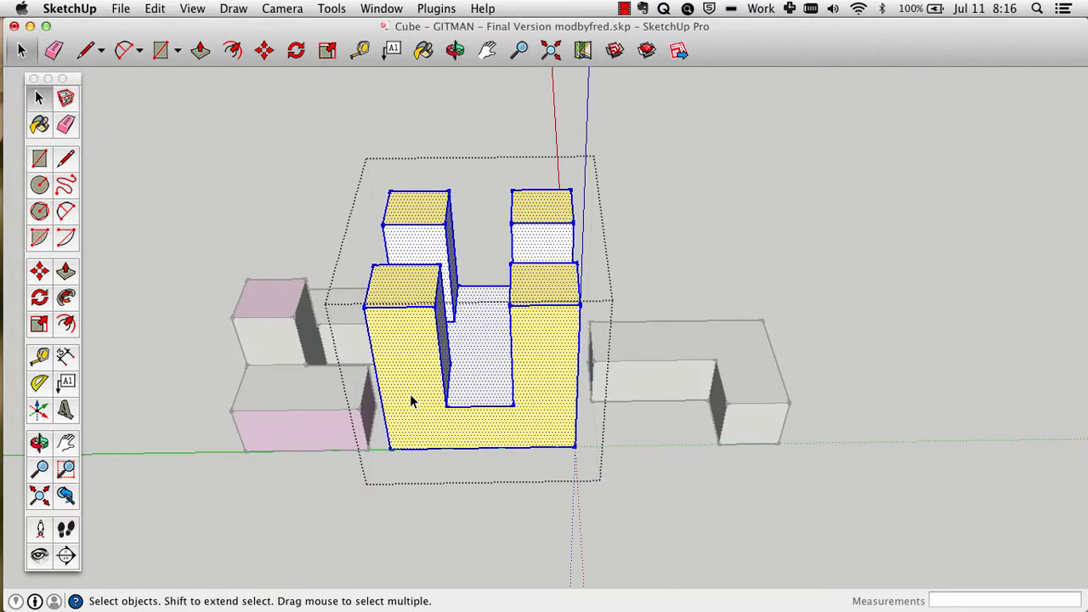
{"action": "left_click", "coordinate": [478, 136]}
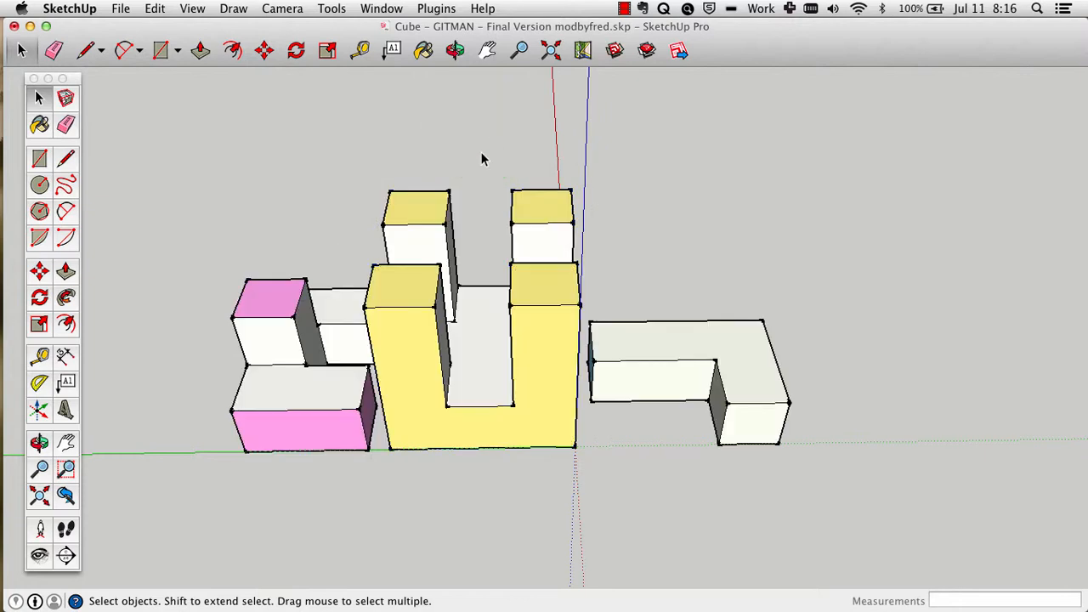
{"action": "left_click", "coordinate": [416, 313]}
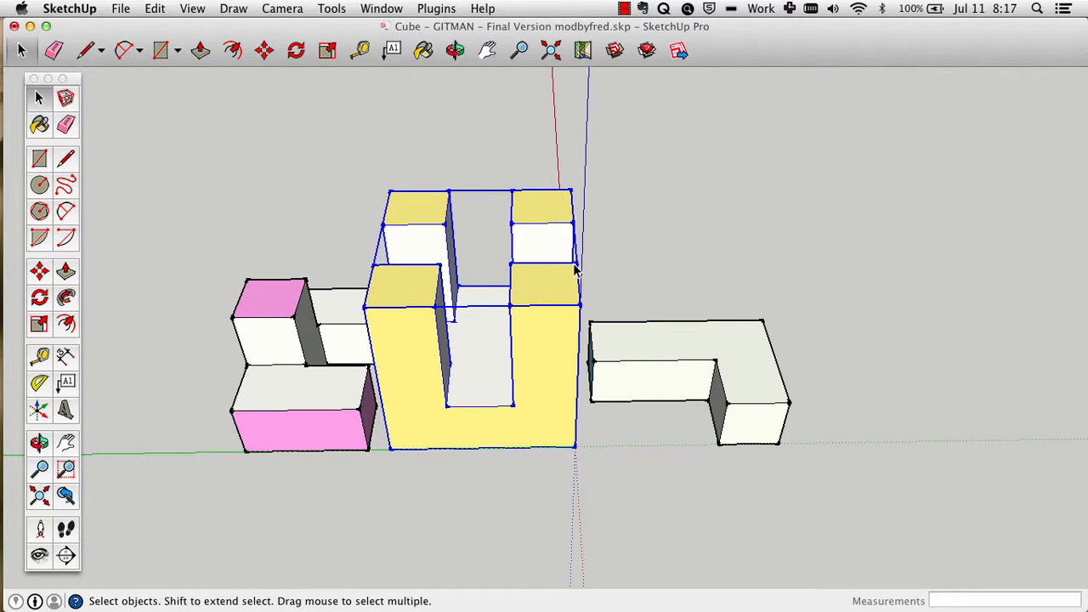
- Start a DXF or STL export of the yellow piece with Millimeters as the export unit
{"action": "left_click", "coordinate": [436, 8]}
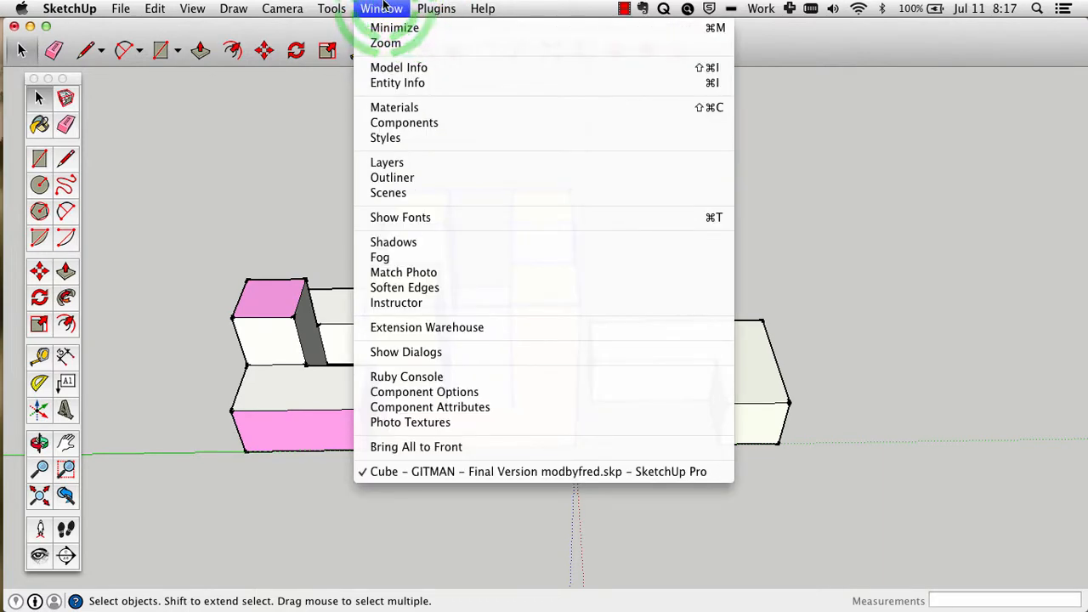
{"action": "mouse_move", "coordinate": [326, 7]}
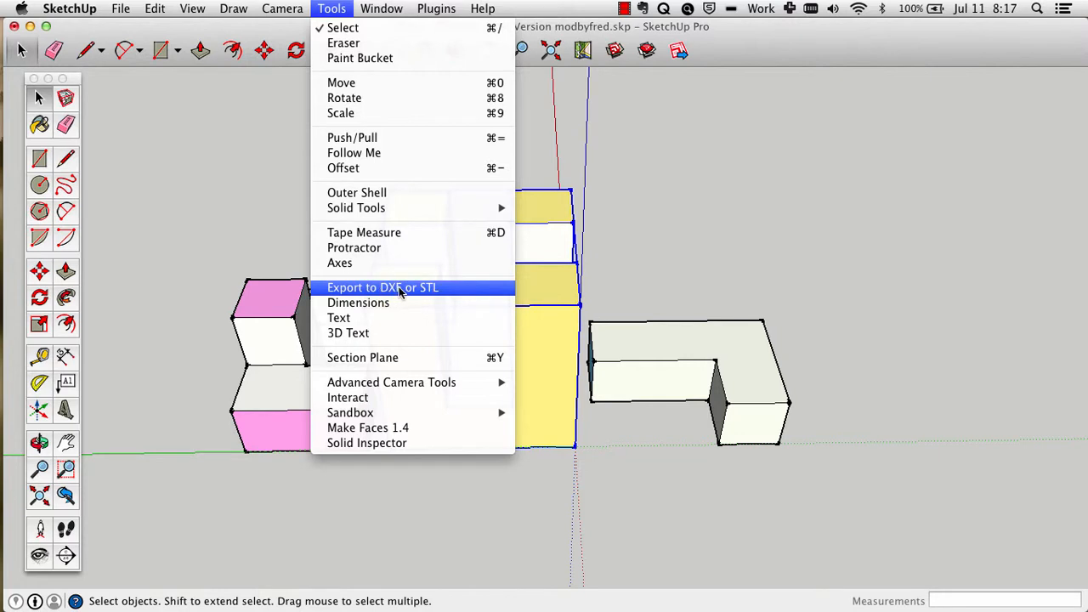
{"action": "left_click", "coordinate": [432, 287]}
{"action": "left_click", "coordinate": [443, 287]}
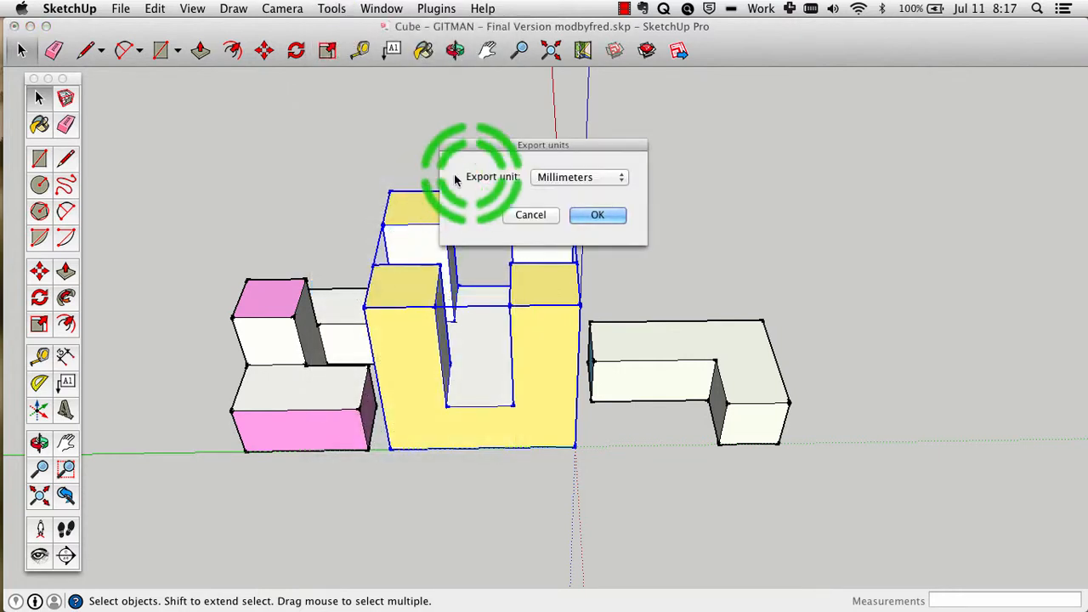
{"action": "left_click", "coordinate": [581, 176]}
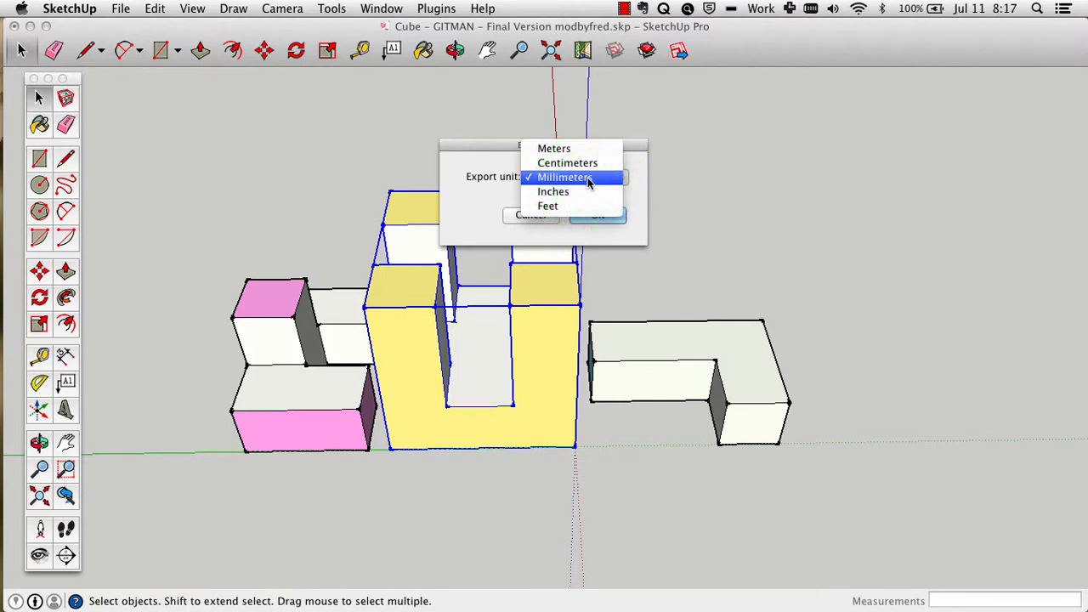
{"action": "left_click", "coordinate": [575, 179]}
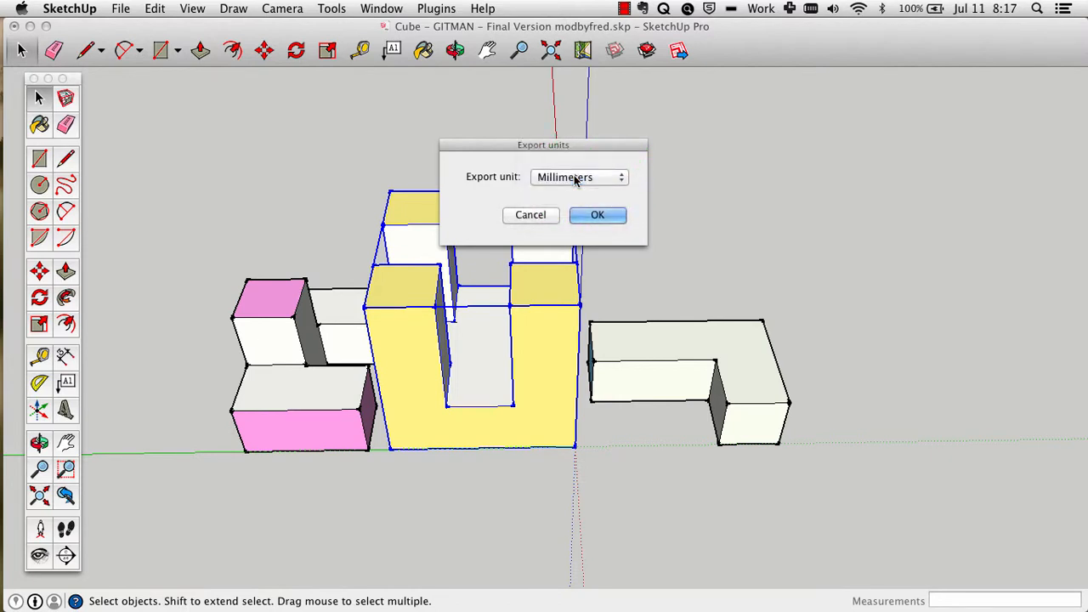
{"action": "left_click", "coordinate": [598, 216]}
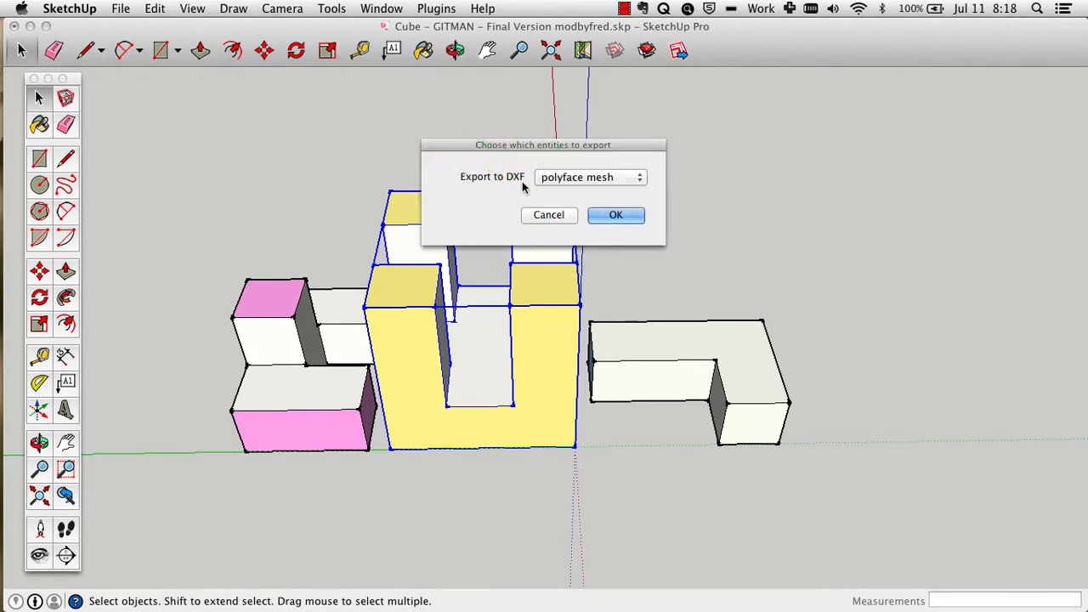
- Choose stl as the export format, save the file to the Desktop under the proposed name, and dismiss the export summary
{"action": "left_click", "coordinate": [630, 178]}
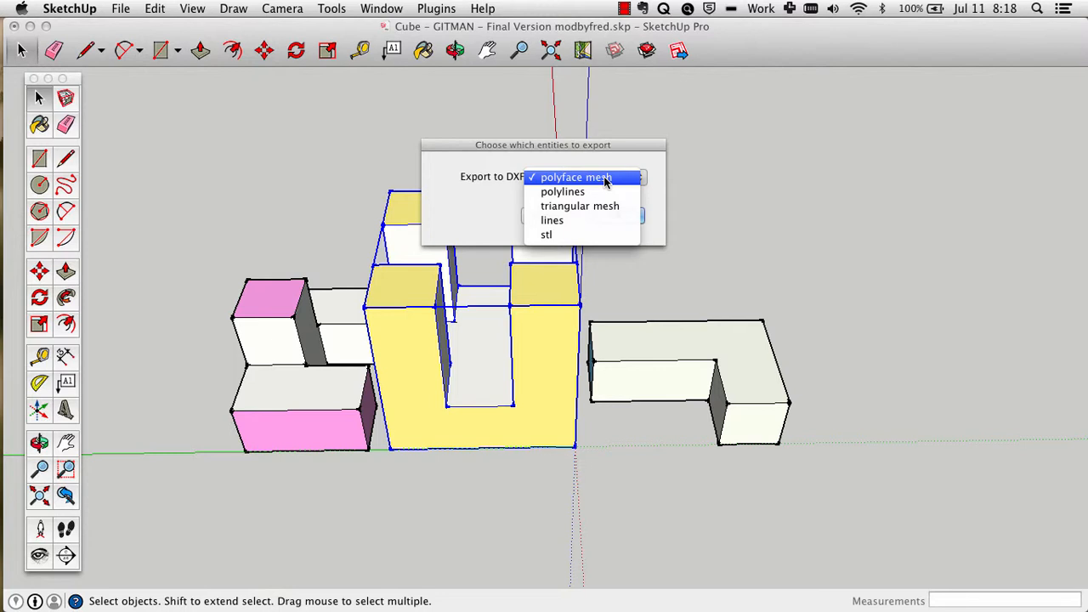
{"action": "left_click", "coordinate": [578, 236]}
{"action": "left_click", "coordinate": [618, 215]}
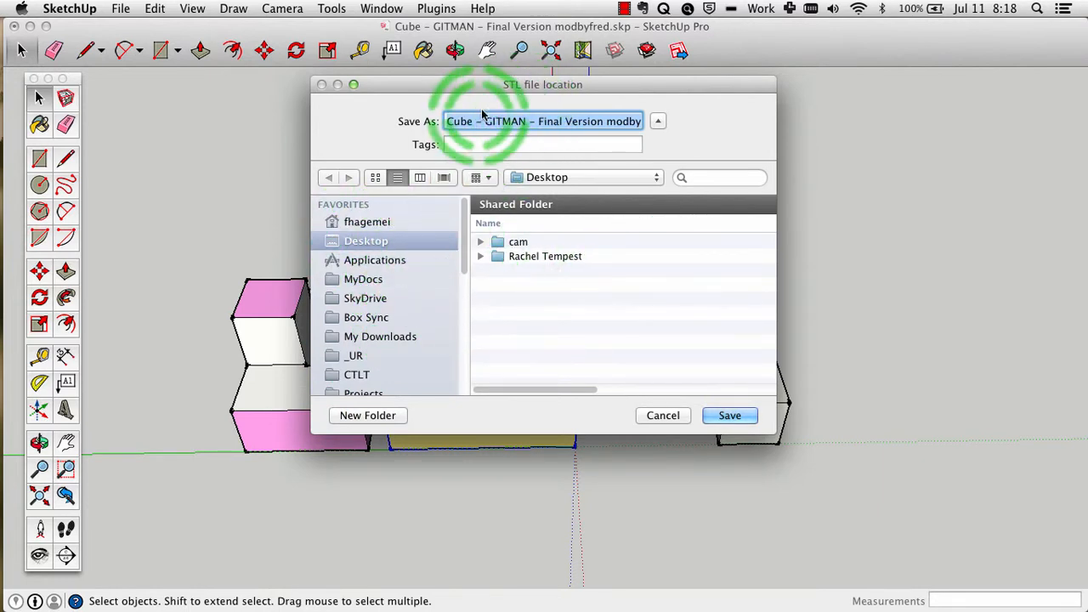
{"action": "left_click", "coordinate": [721, 416]}
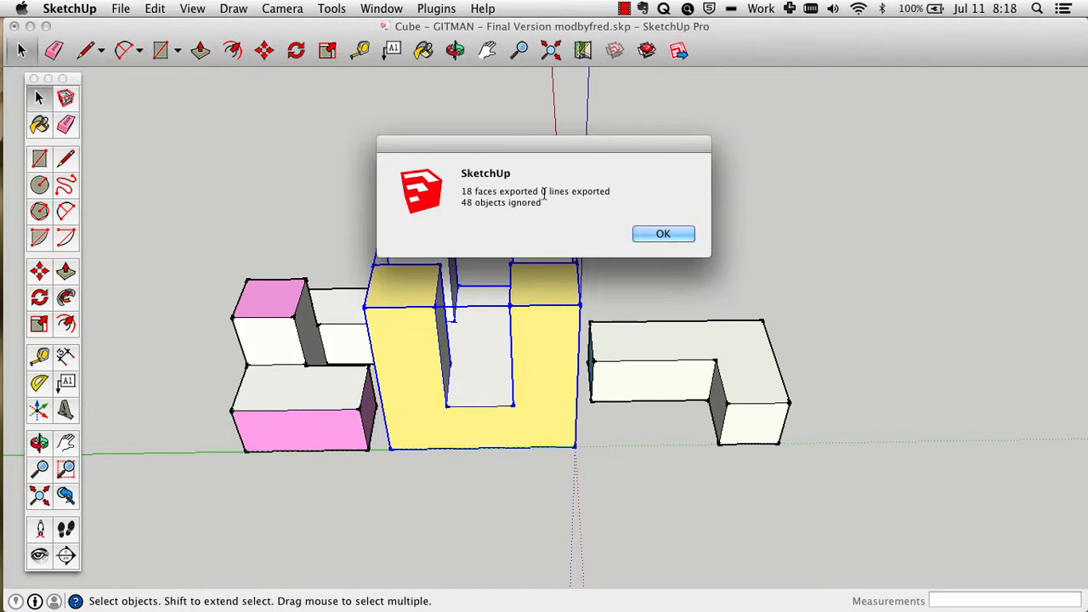
{"action": "left_click", "coordinate": [484, 210]}
{"action": "left_click", "coordinate": [570, 211]}
{"action": "left_click_drag", "start_coordinate": [462, 202], "coordinate": [548, 198]}
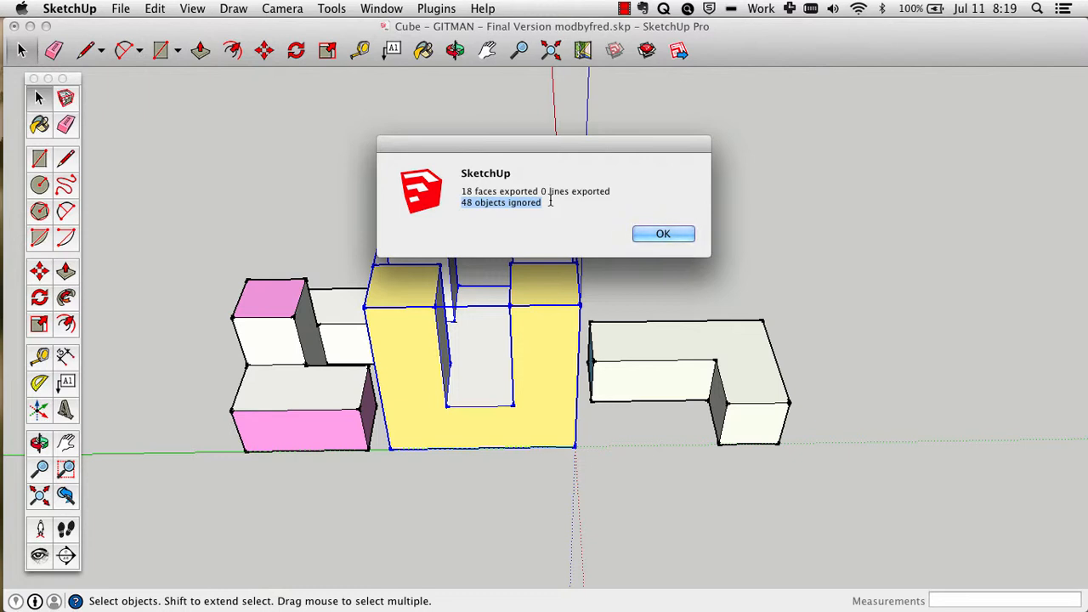
{"action": "left_click", "coordinate": [545, 202]}
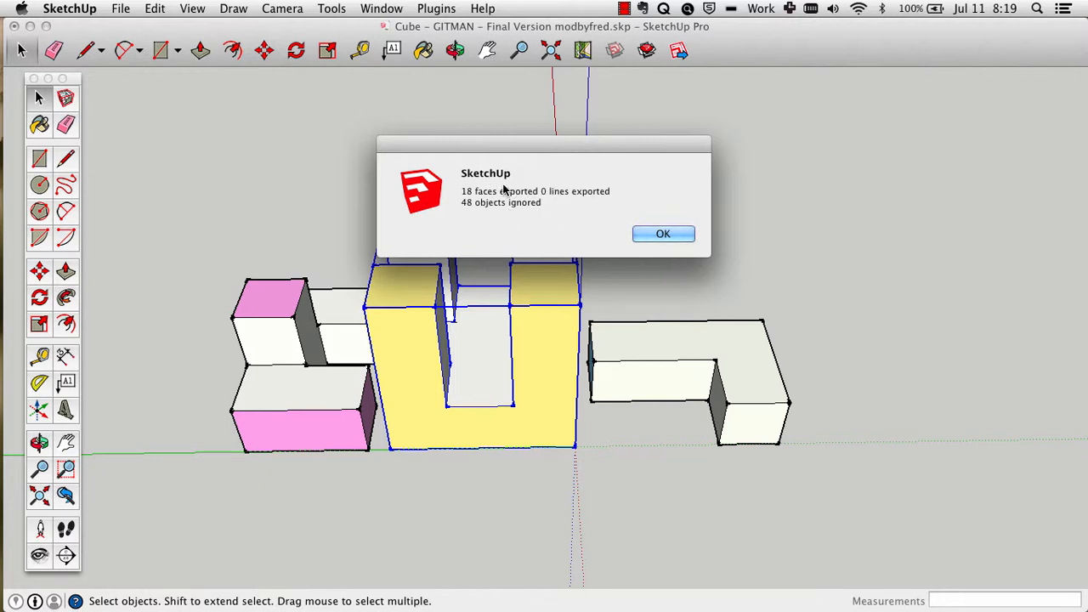
{"action": "double_click", "coordinate": [464, 173]}
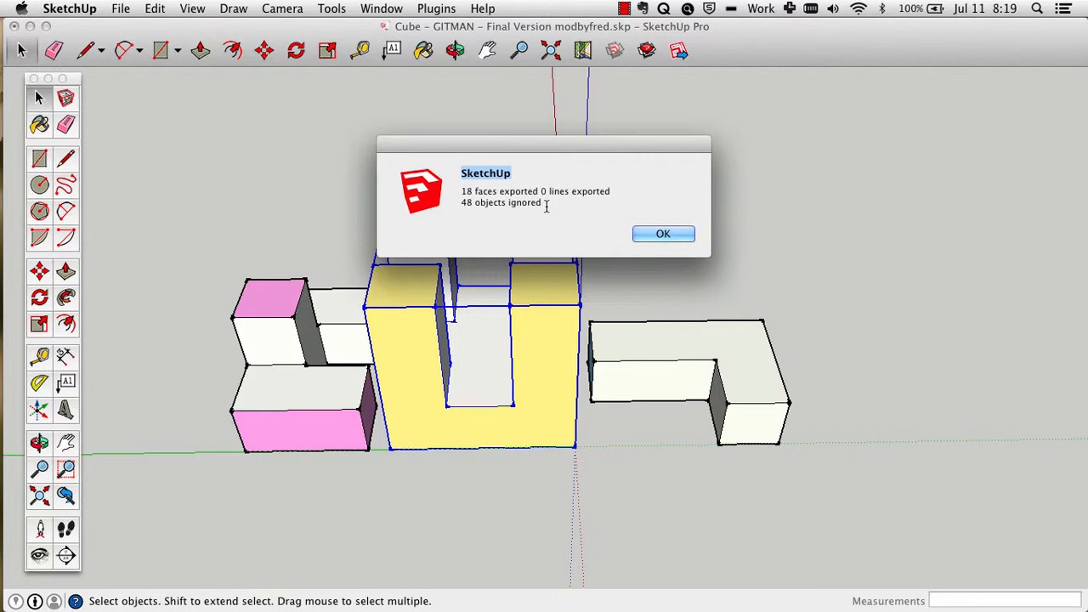
{"action": "left_click", "coordinate": [671, 234]}
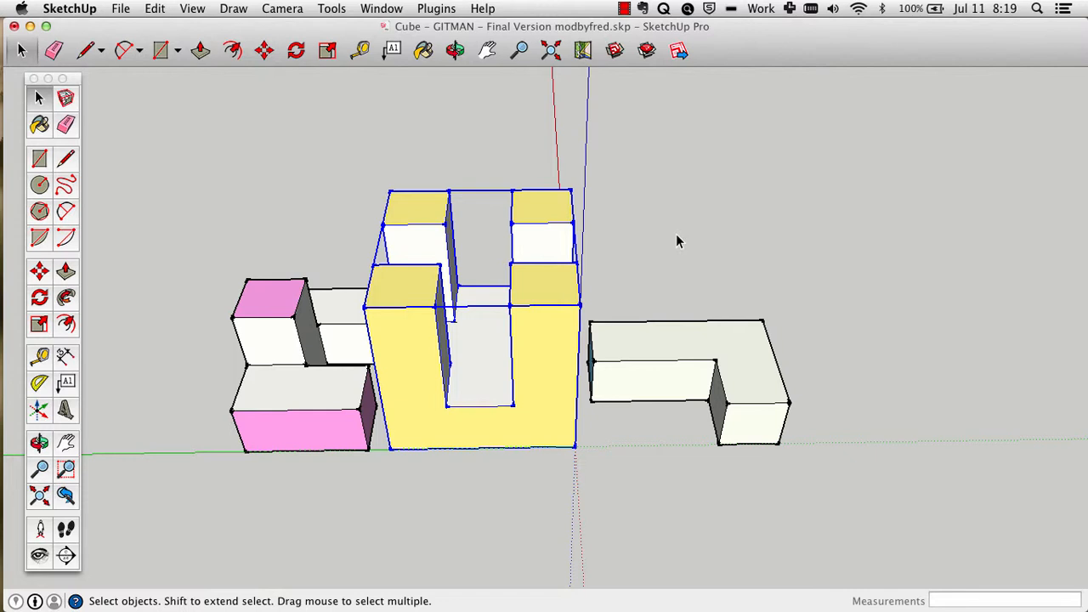
- Replace the current selection with all three pieces of the cube puzzle
{"action": "left_click", "coordinate": [315, 126]}
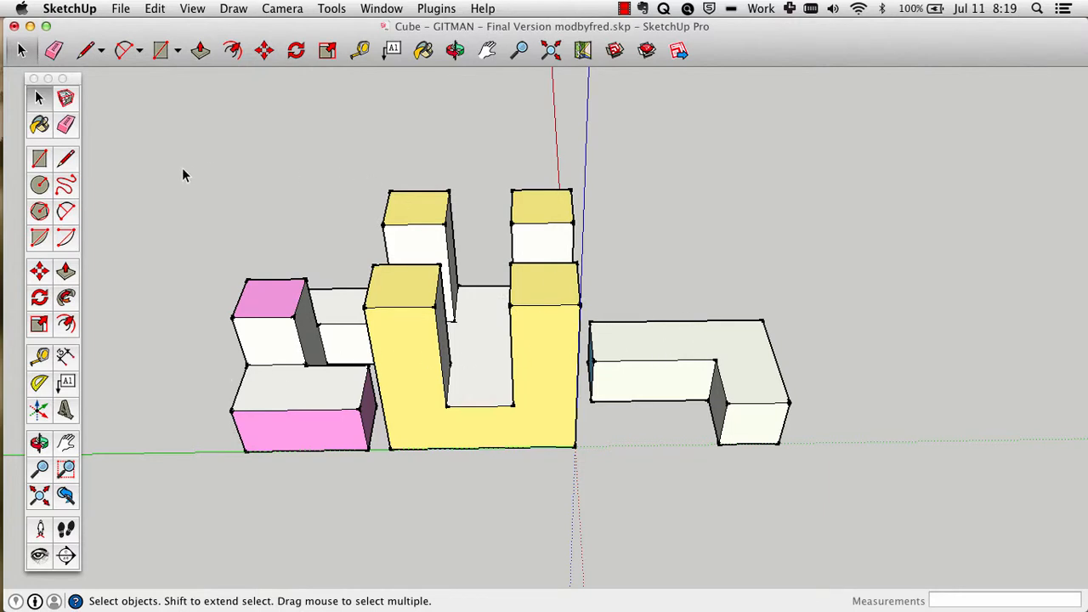
{"action": "key", "text": "super+a"}
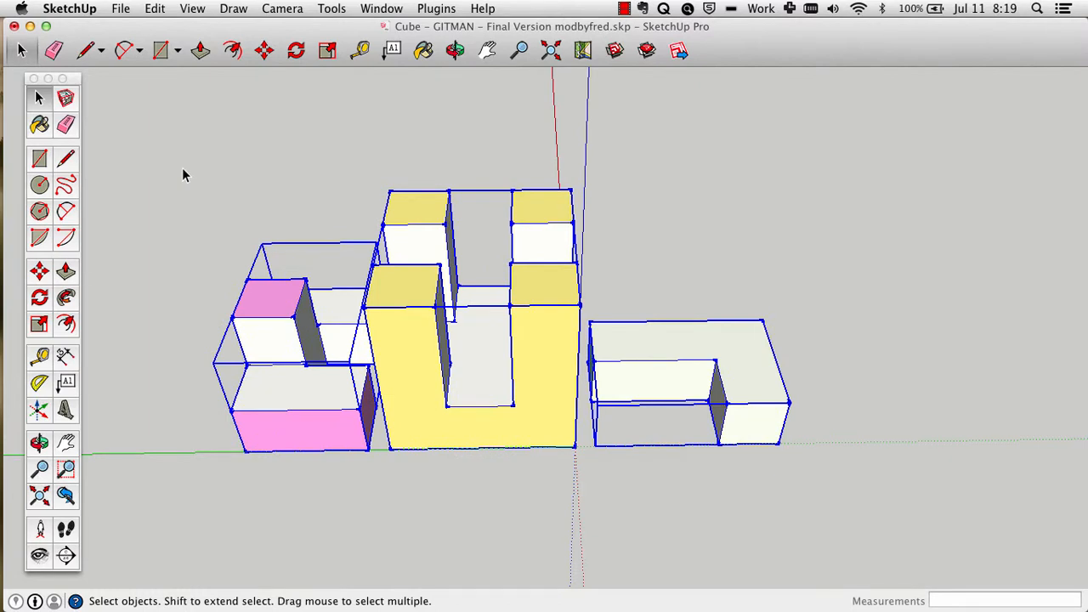
{"action": "left_click", "coordinate": [181, 172]}
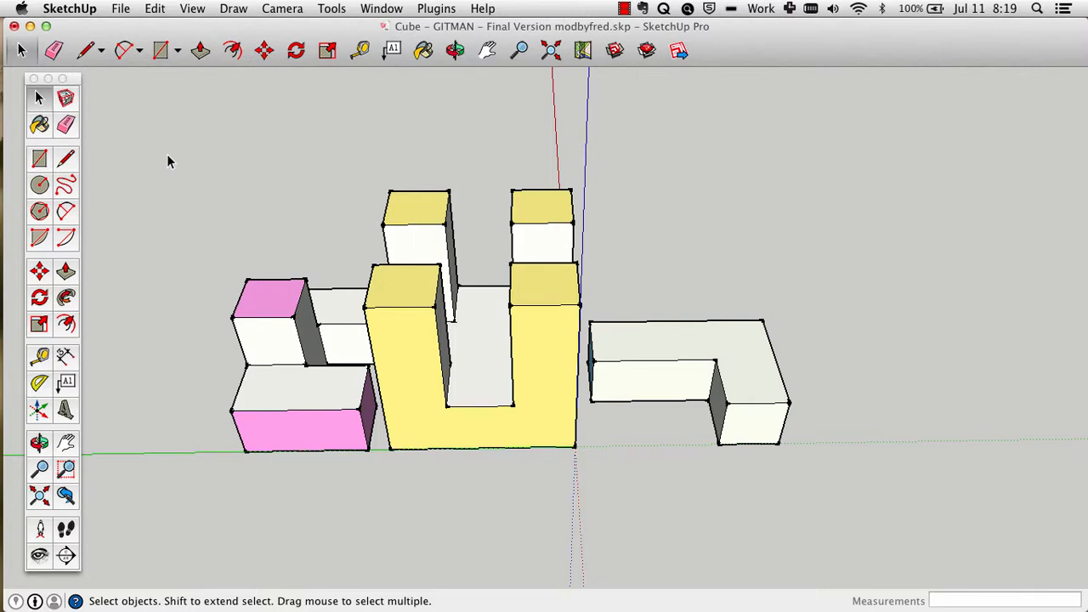
{"action": "left_click_drag", "start_coordinate": [167, 154], "coordinate": [883, 512]}
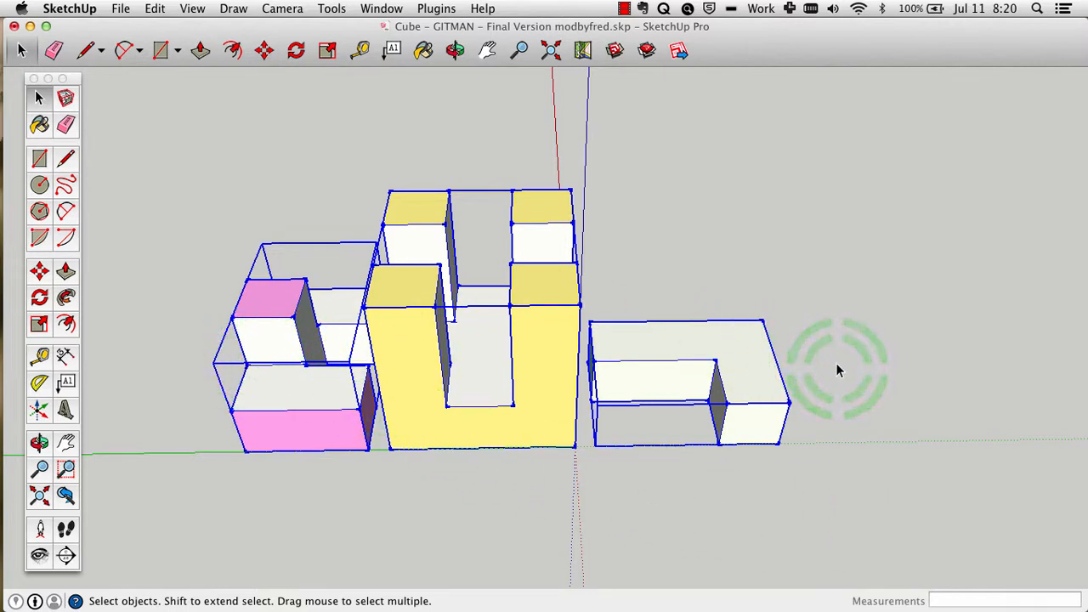
- Set up a DXF or STL export of all three selected pieces in Millimeters with the stl format
{"action": "left_click", "coordinate": [334, 8]}
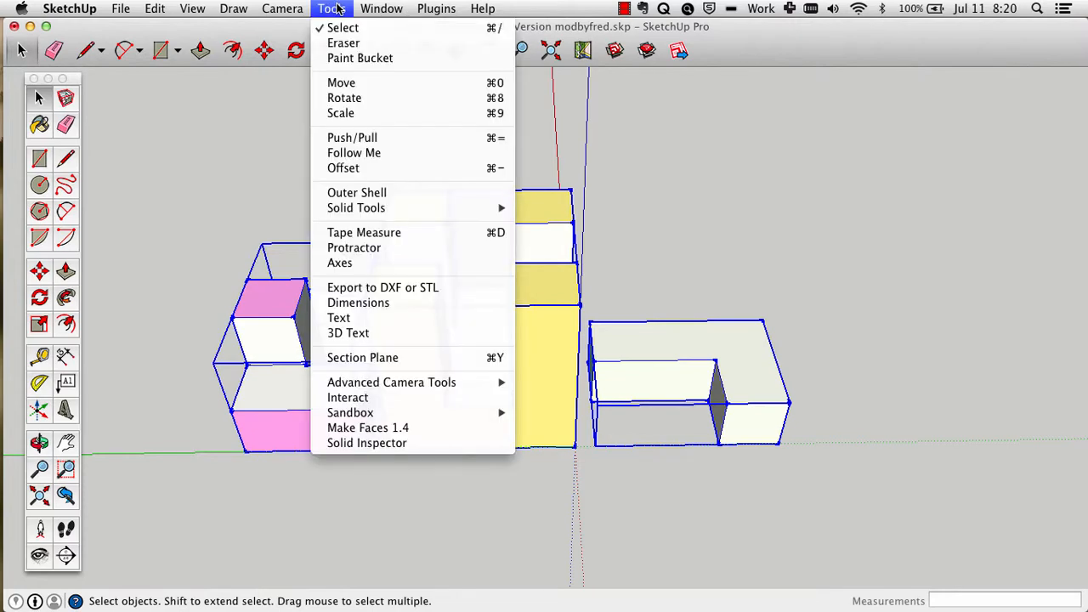
{"action": "left_click", "coordinate": [430, 288]}
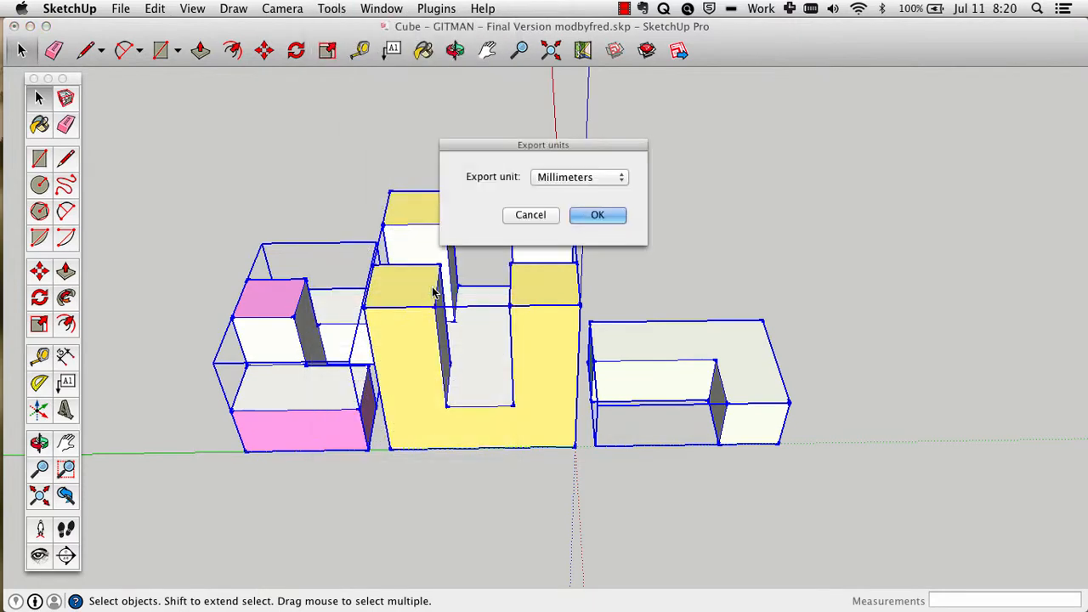
{"action": "left_click", "coordinate": [602, 215]}
{"action": "left_click", "coordinate": [585, 178]}
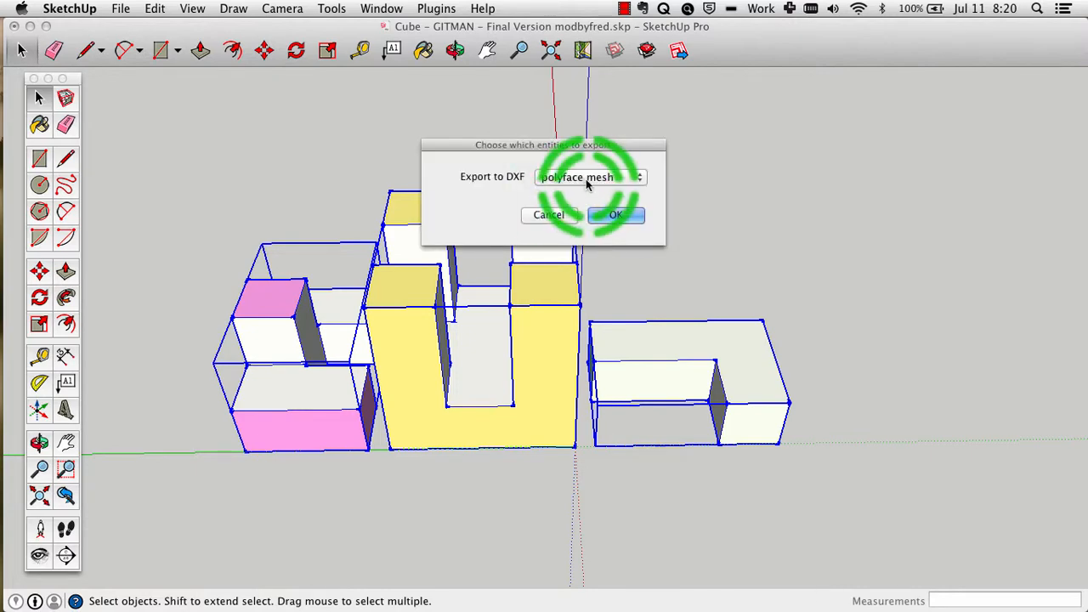
{"action": "left_click", "coordinate": [580, 234]}
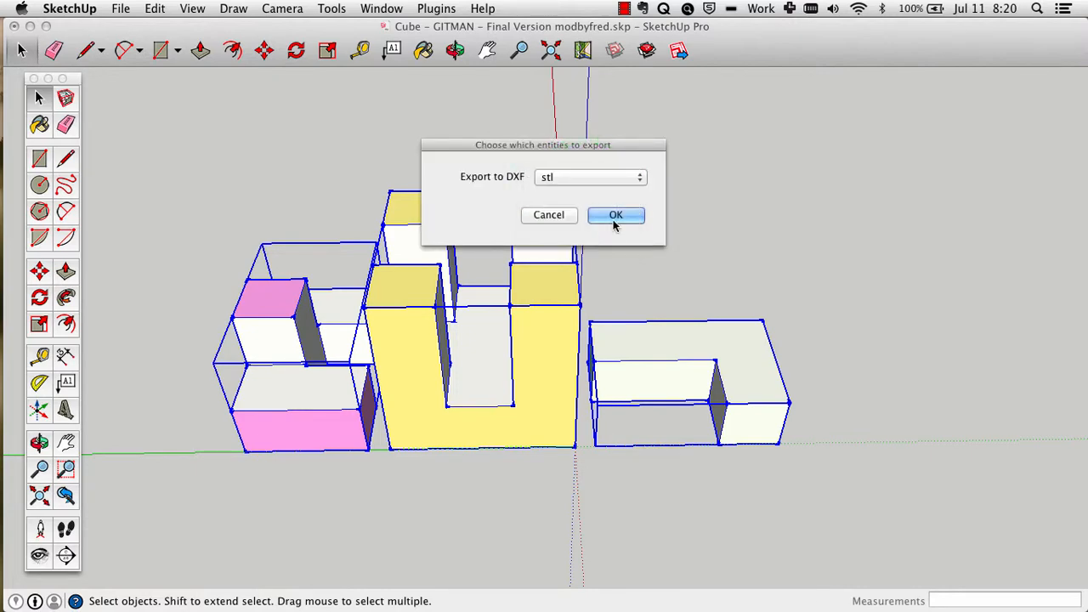
{"action": "left_click", "coordinate": [615, 217]}
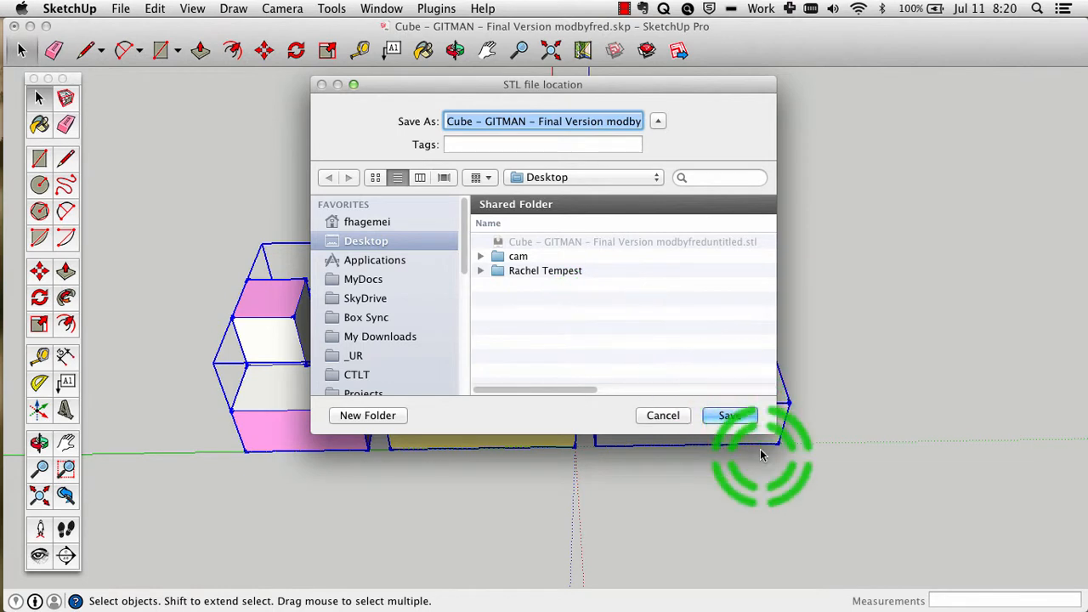
- Save the STL to the Desktop, replacing the existing file of the same name, then dismiss the summary and clear the selection
{"action": "left_click", "coordinate": [731, 415]}
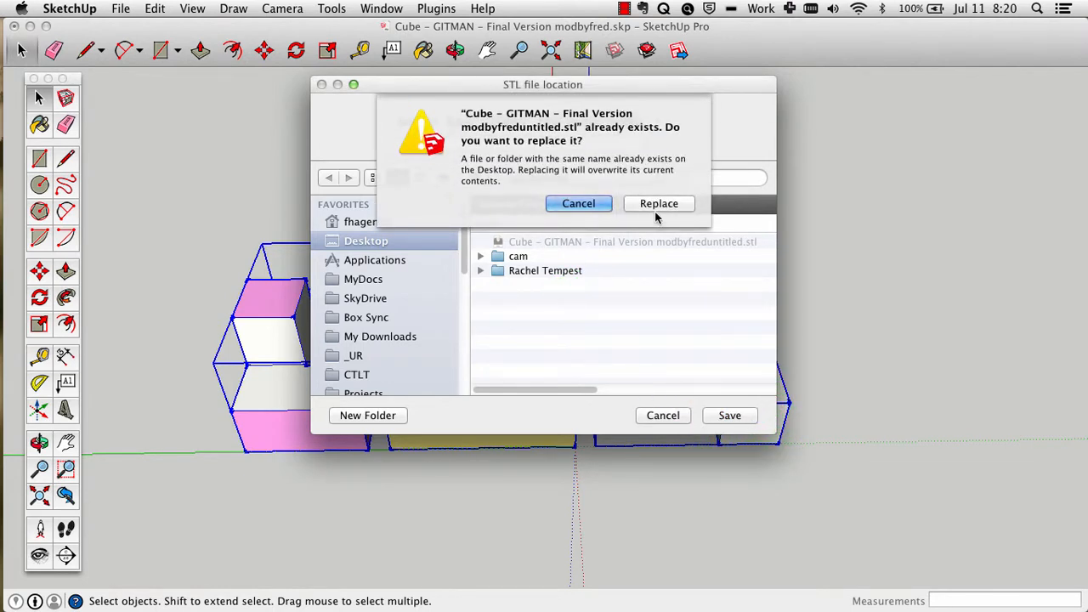
{"action": "left_click", "coordinate": [651, 204]}
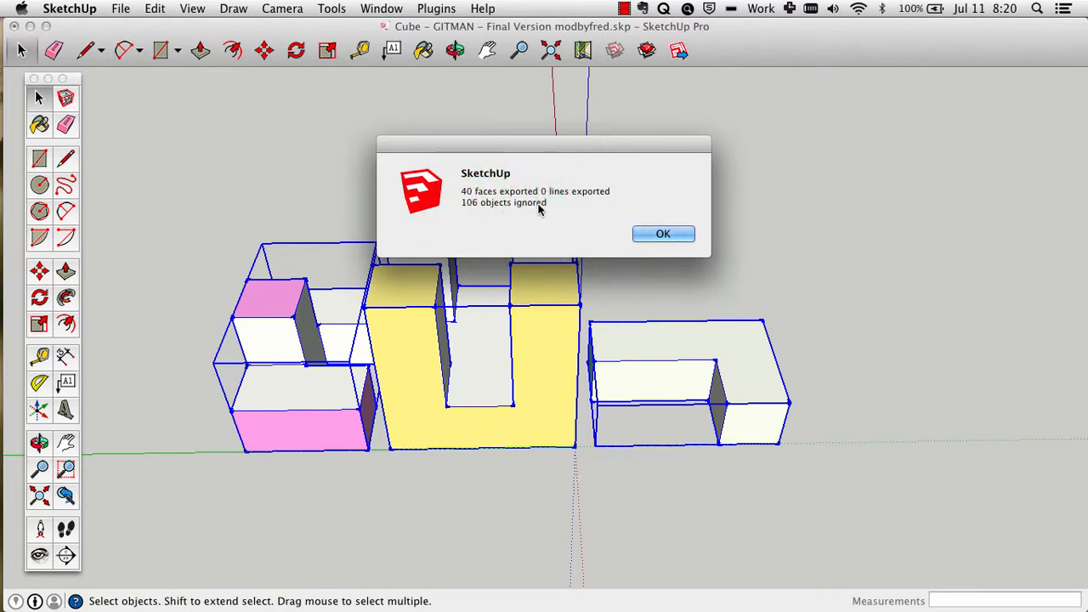
{"action": "left_click", "coordinate": [661, 234]}
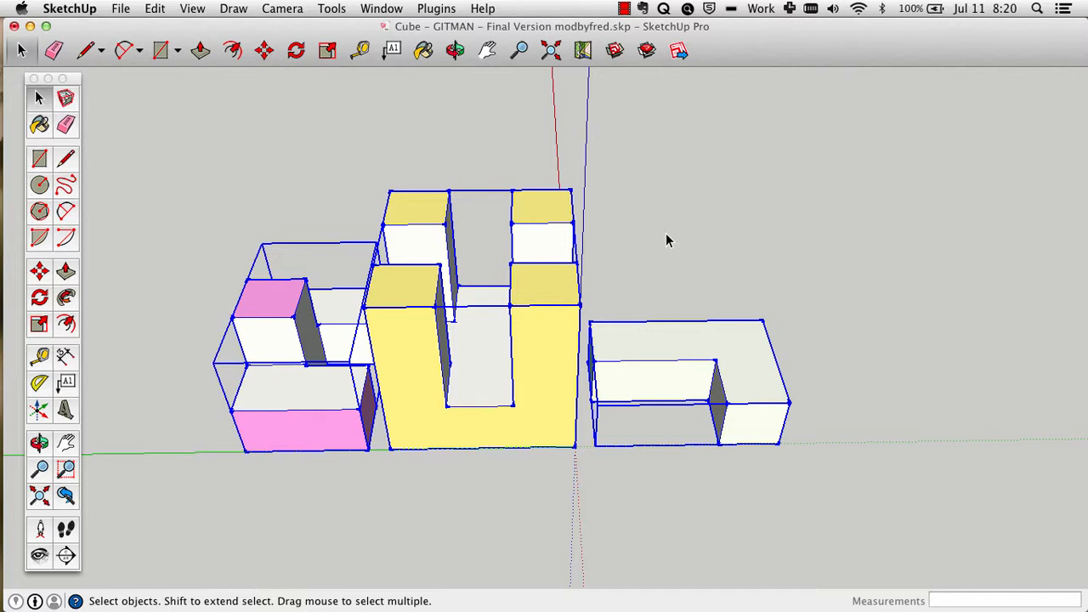
{"action": "left_click", "coordinate": [343, 148]}
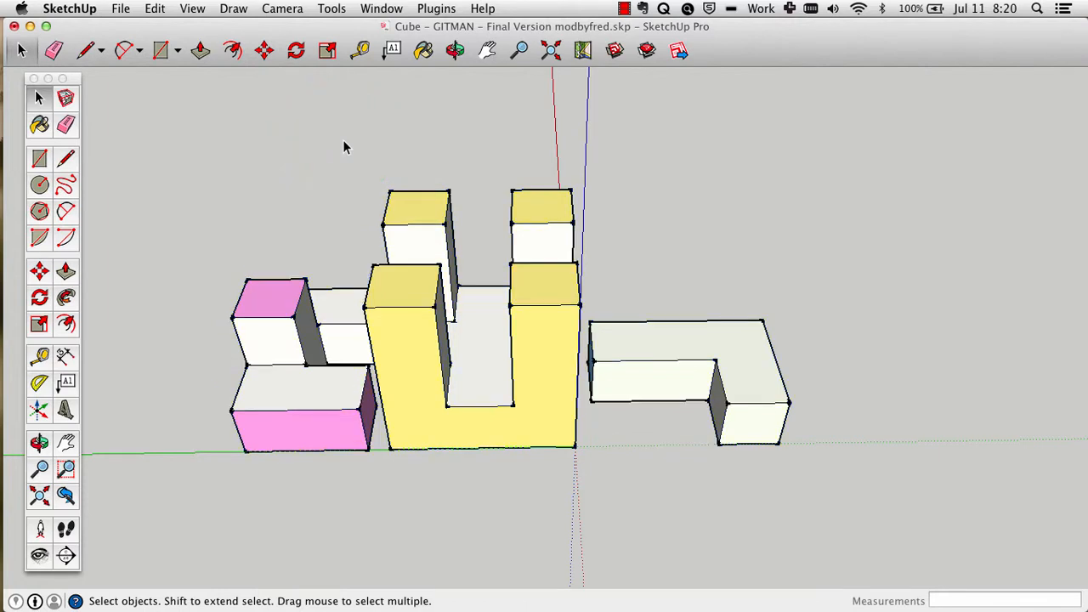
{"action": "left_click", "coordinate": [330, 8]}
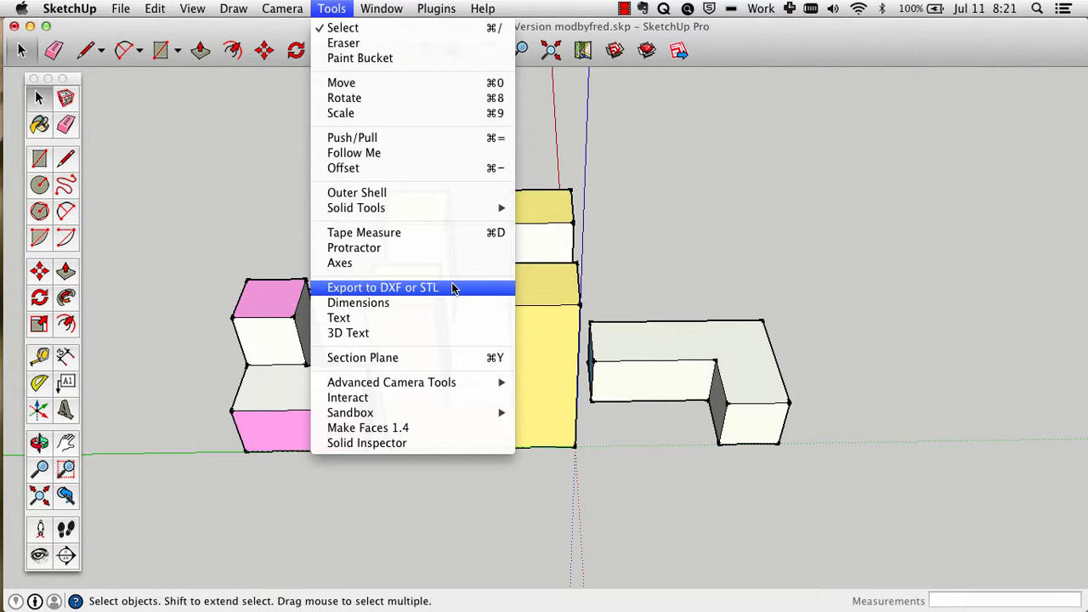
{"action": "left_click", "coordinate": [247, 180]}
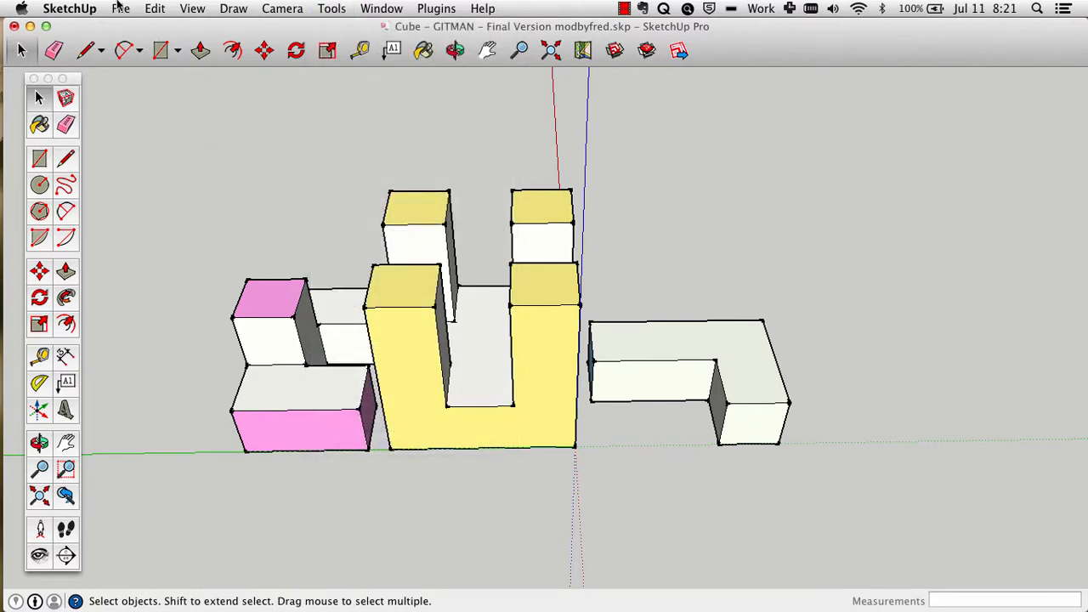
{"action": "left_click", "coordinate": [122, 9]}
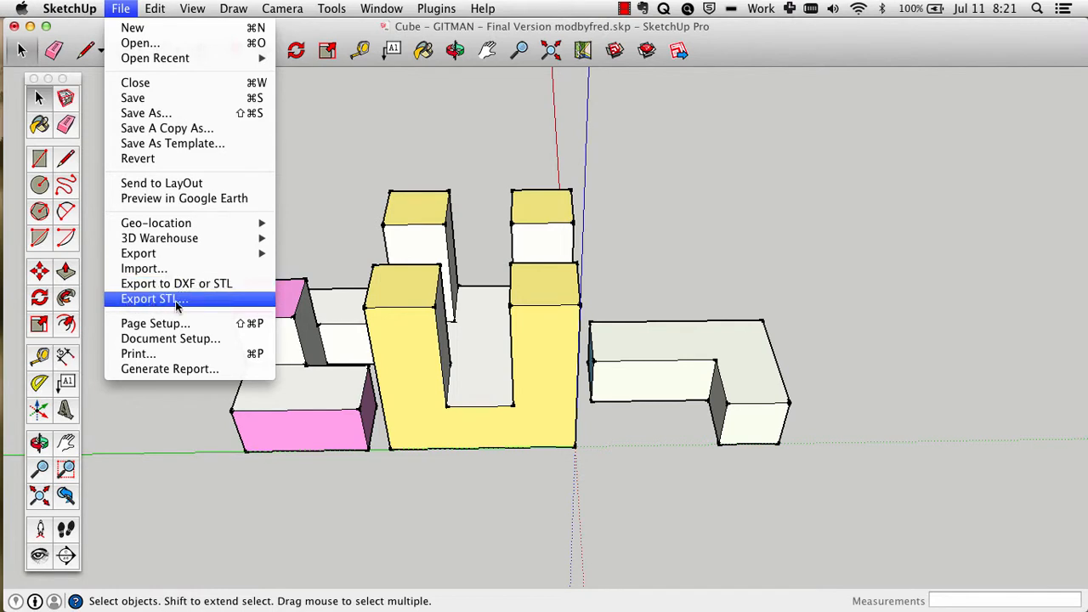
{"action": "mouse_move", "coordinate": [160, 259]}
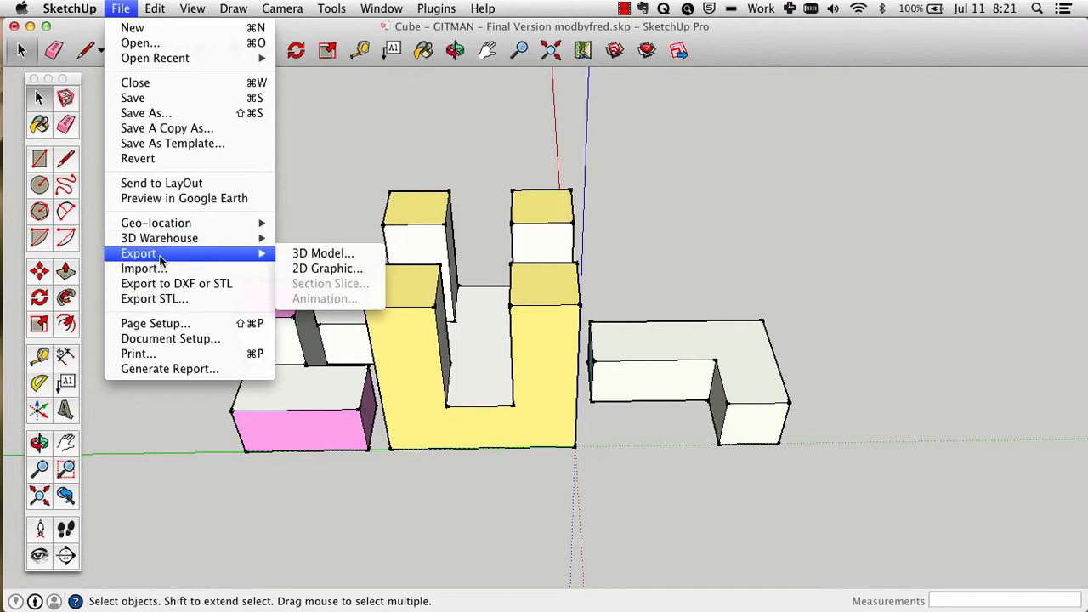
- Export the whole model as an STL in Millimeters with the Binary file format, saving it to the Desktop under the proposed name
{"action": "left_click", "coordinate": [162, 301]}
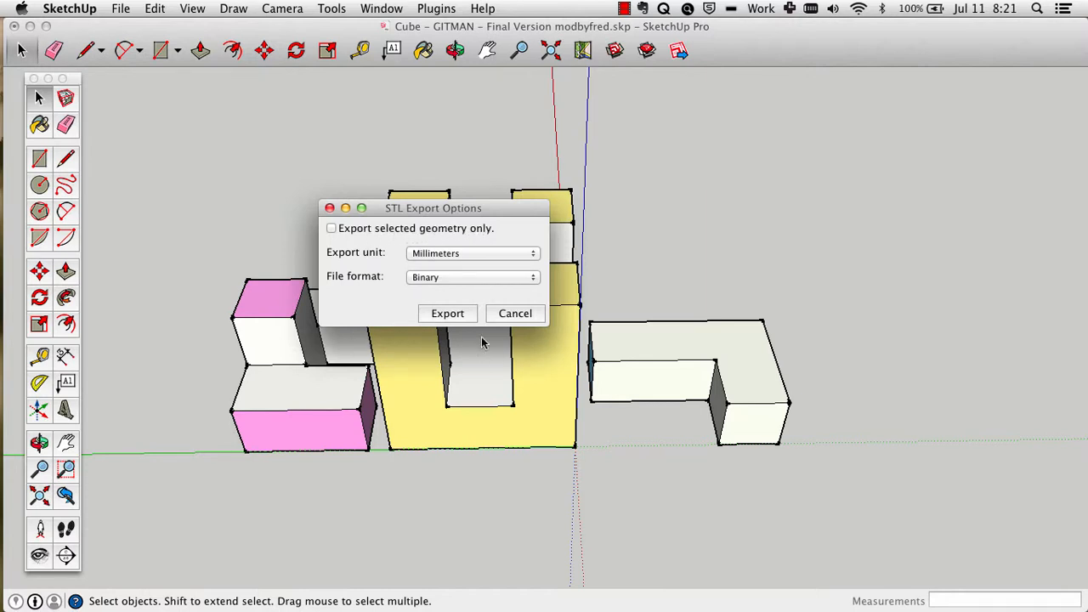
{"action": "left_click", "coordinate": [499, 254]}
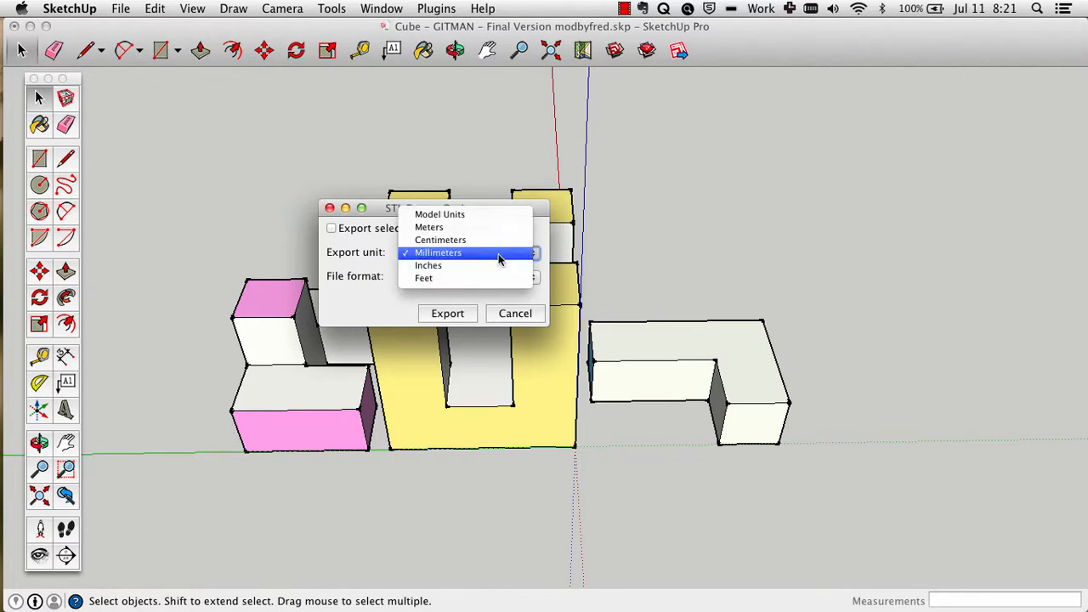
{"action": "left_click", "coordinate": [499, 254]}
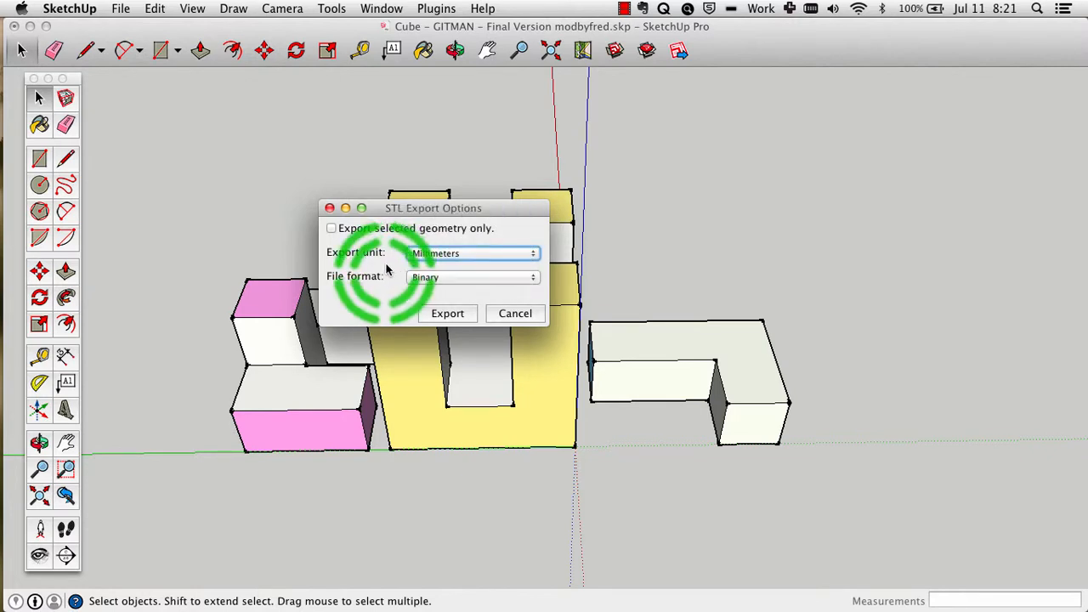
{"action": "left_click", "coordinate": [488, 277]}
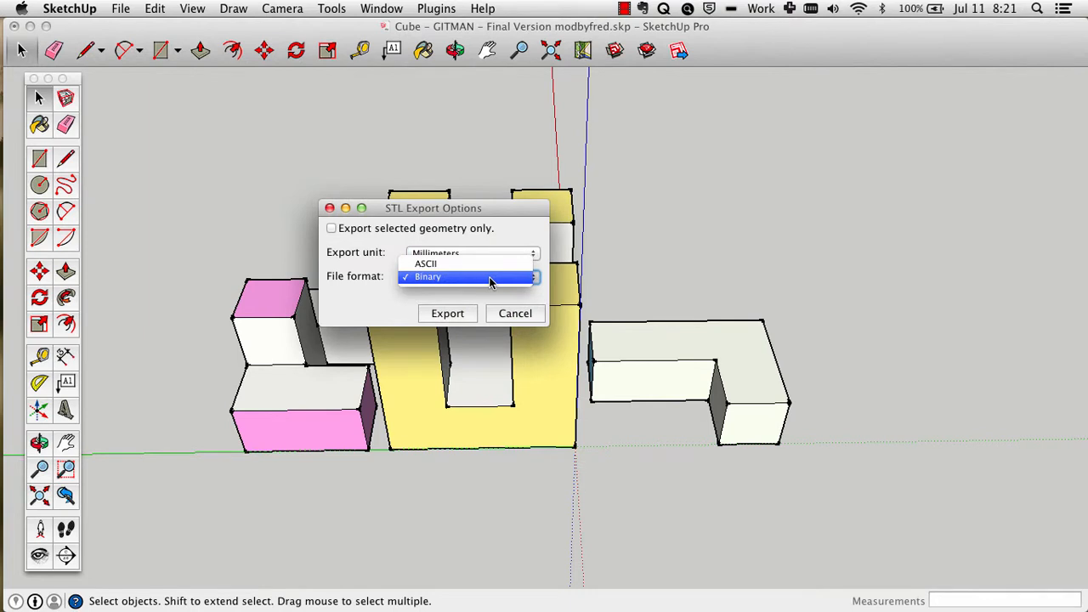
{"action": "left_click", "coordinate": [490, 277]}
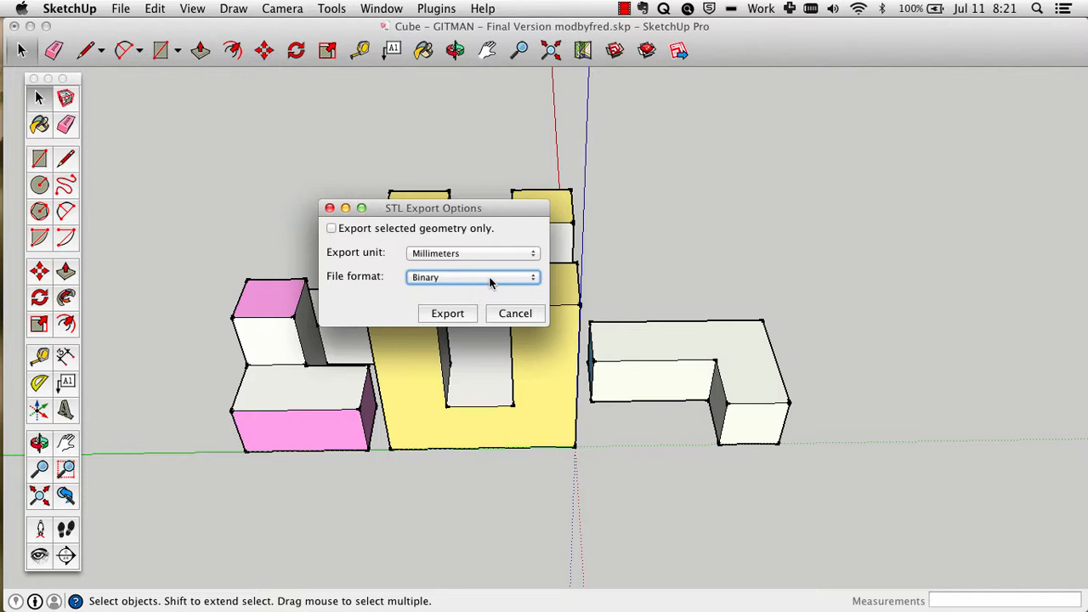
{"action": "left_click", "coordinate": [448, 313]}
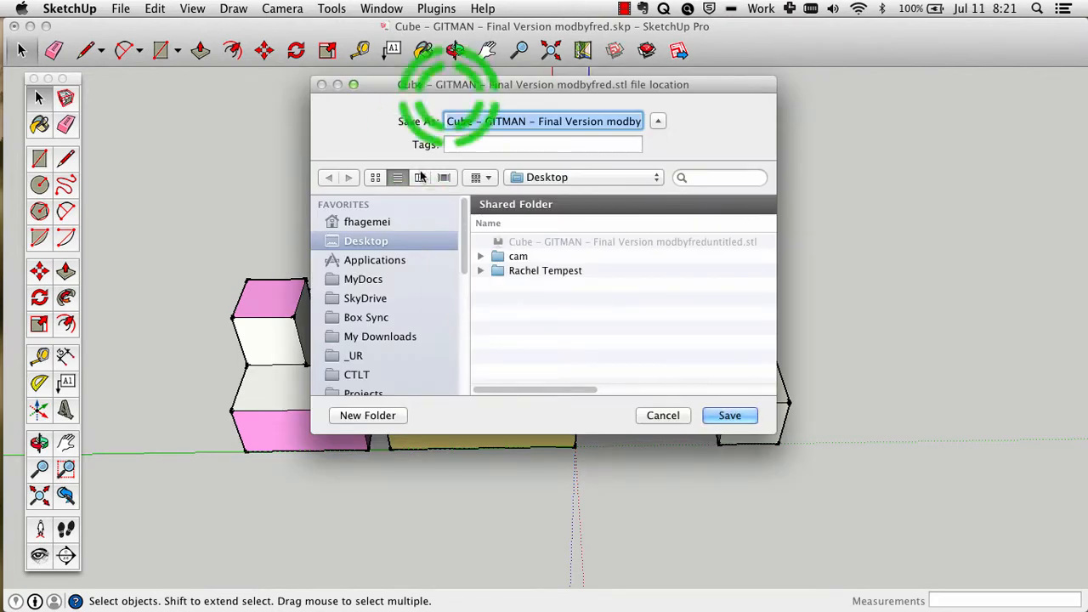
{"action": "left_click", "coordinate": [730, 415]}
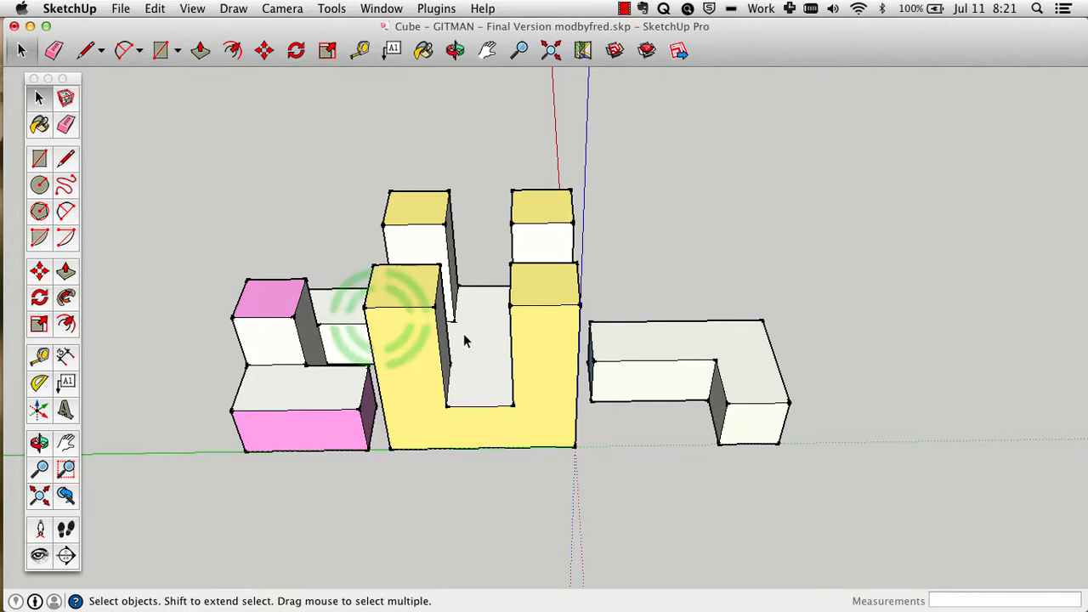
- Start a 3D model export of the cube puzzle
{"action": "left_click", "coordinate": [121, 8]}
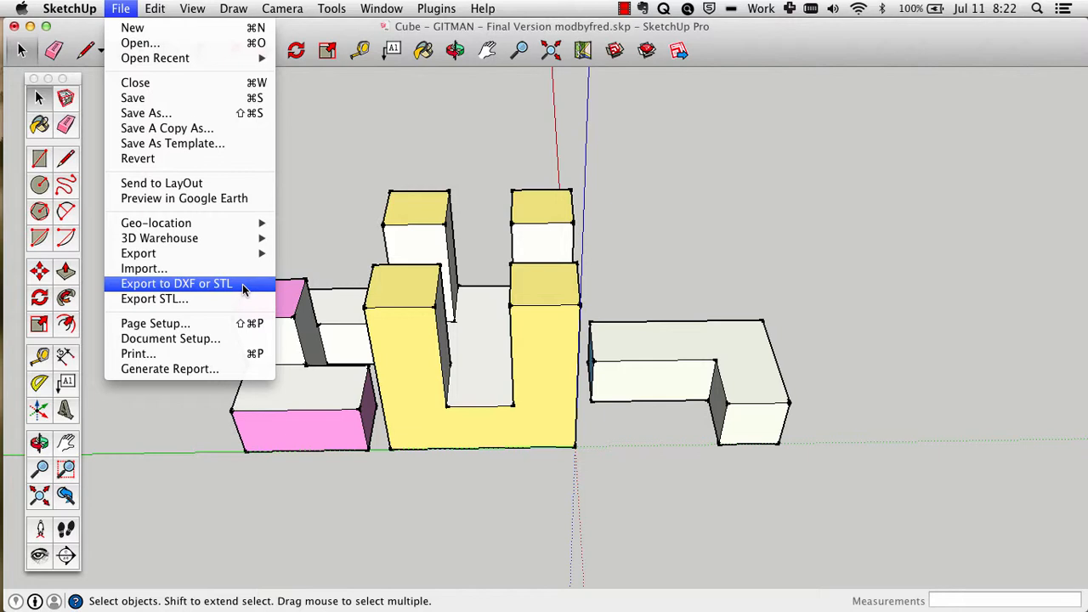
{"action": "mouse_move", "coordinate": [234, 257]}
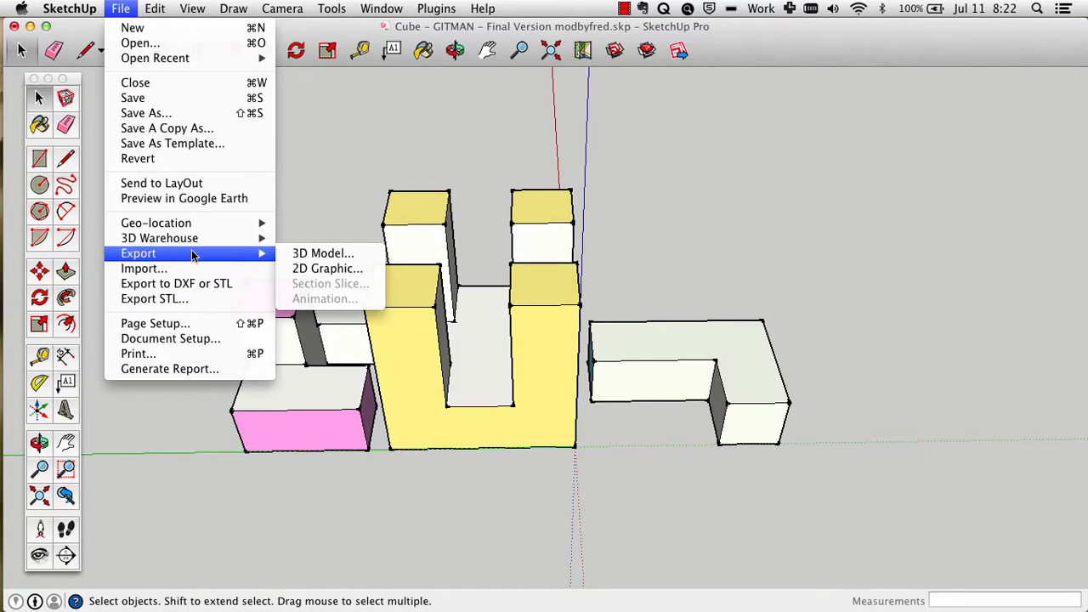
{"action": "left_click", "coordinate": [323, 253]}
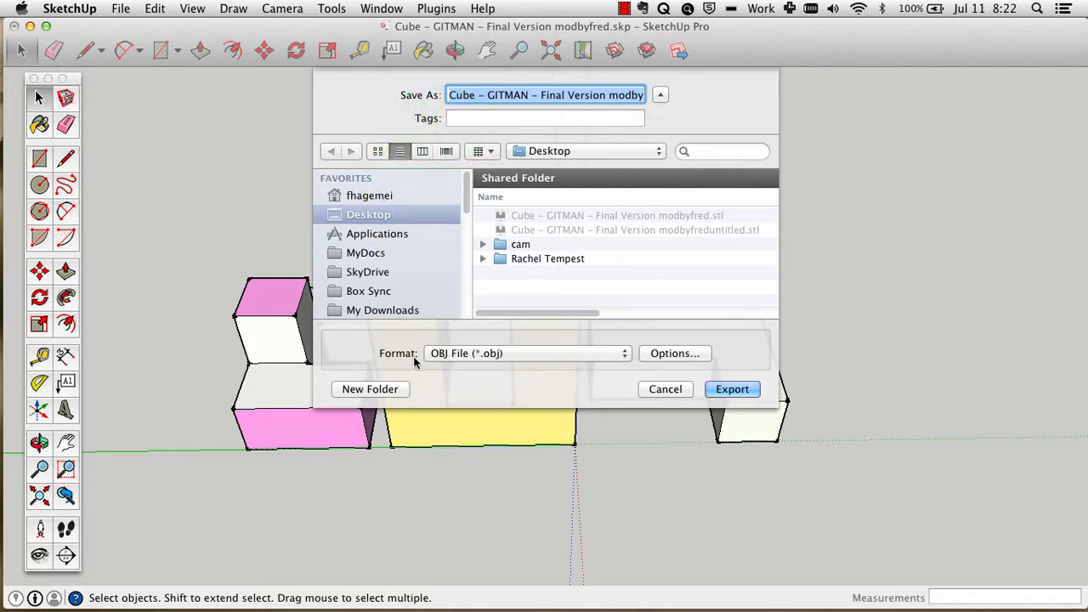
- Choose the 3DS File (*.3ds) export format, review its options including the geometry hierarchy choices, and cancel the options
{"action": "left_click", "coordinate": [522, 354]}
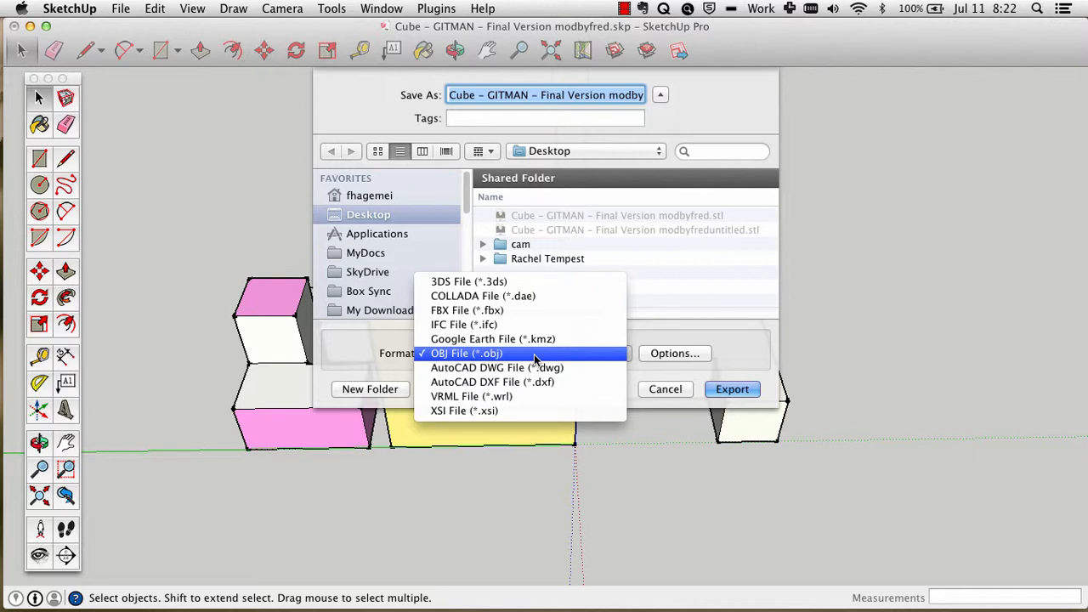
{"action": "left_click", "coordinate": [543, 284]}
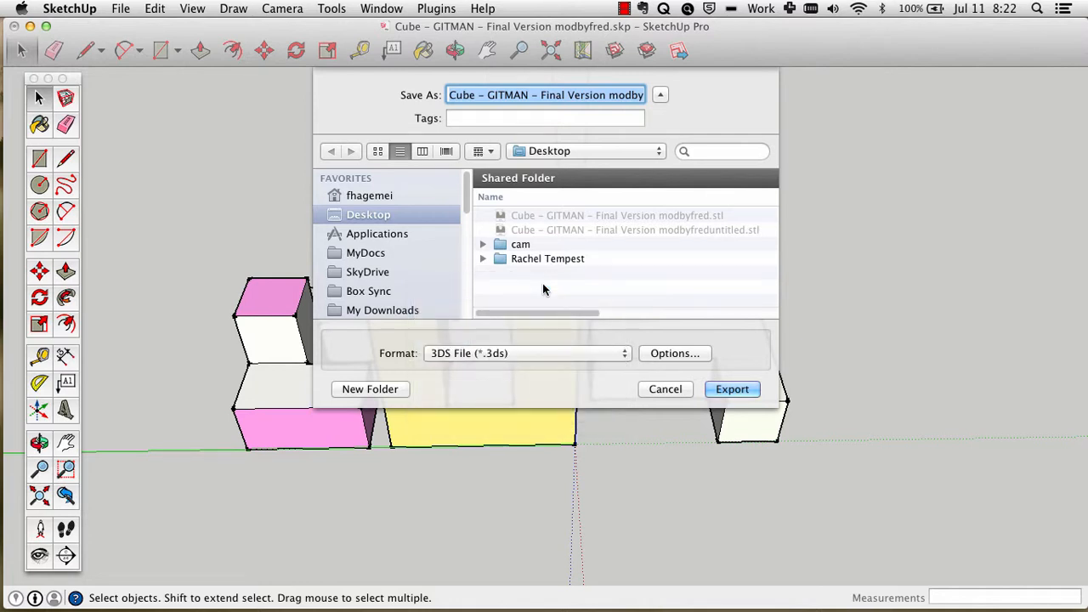
{"action": "left_click", "coordinate": [680, 353]}
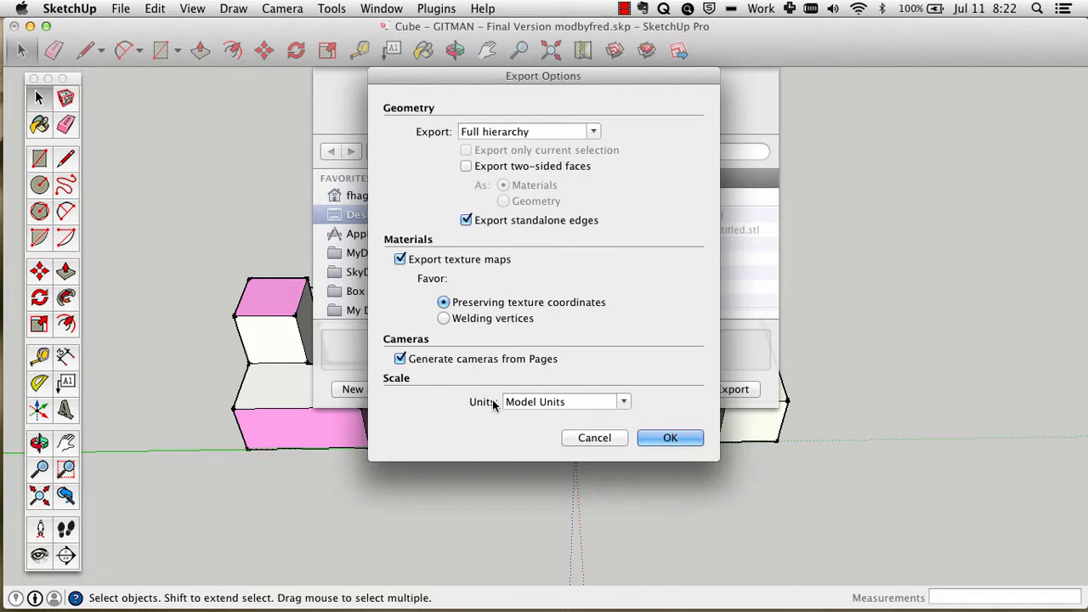
{"action": "left_click", "coordinate": [593, 131]}
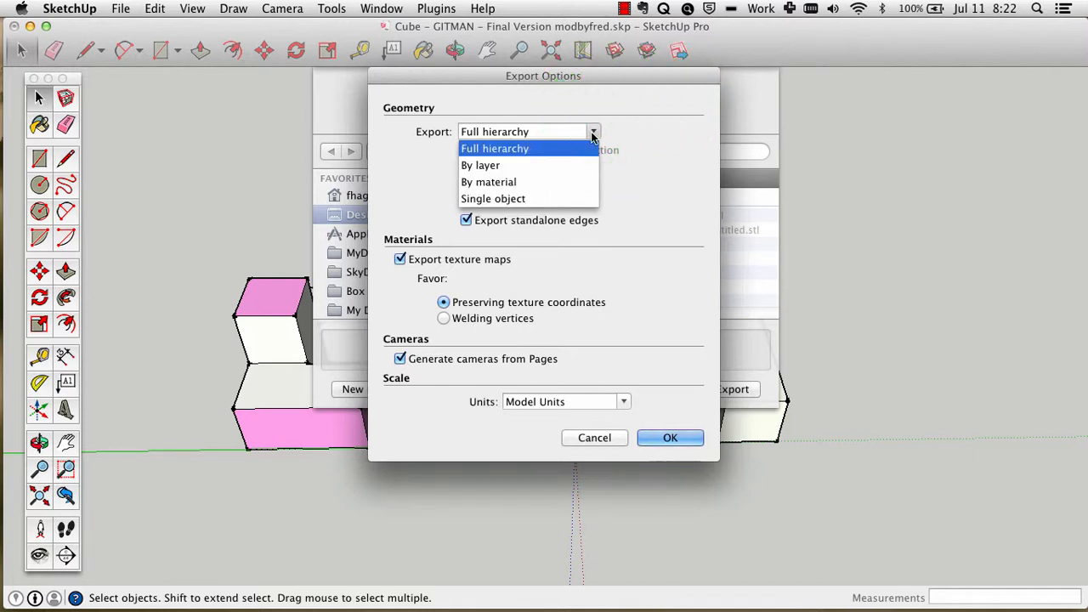
{"action": "left_click", "coordinate": [592, 133]}
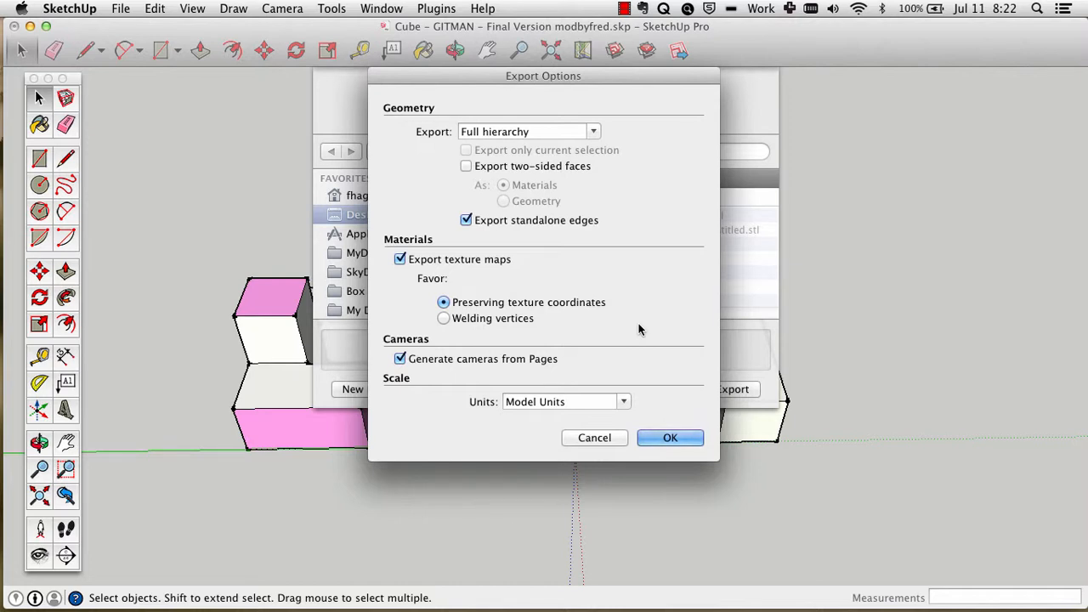
{"action": "left_click", "coordinate": [594, 438]}
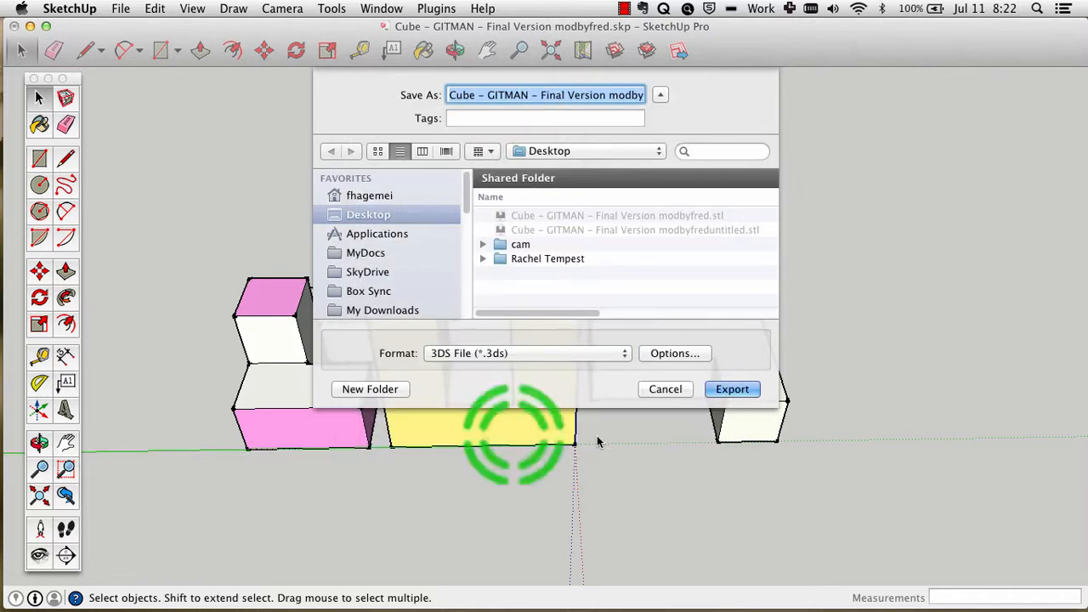
- Change the export format to VRML File (*.wrl), review its orientation and mirrored-component options, and accept the options
{"action": "left_click", "coordinate": [565, 354]}
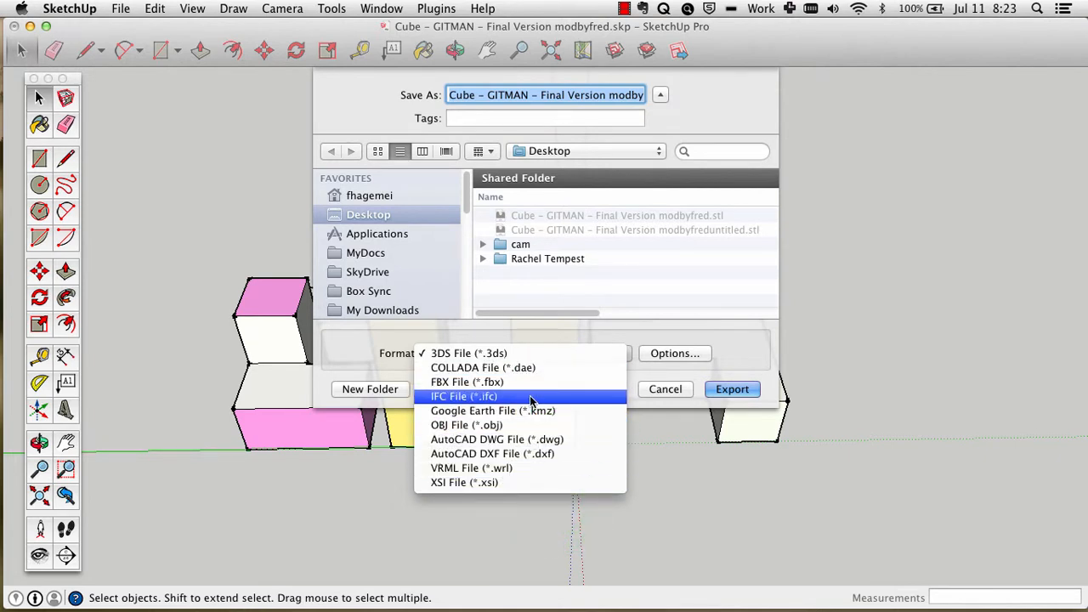
{"action": "left_click", "coordinate": [483, 469]}
{"action": "left_click", "coordinate": [670, 352]}
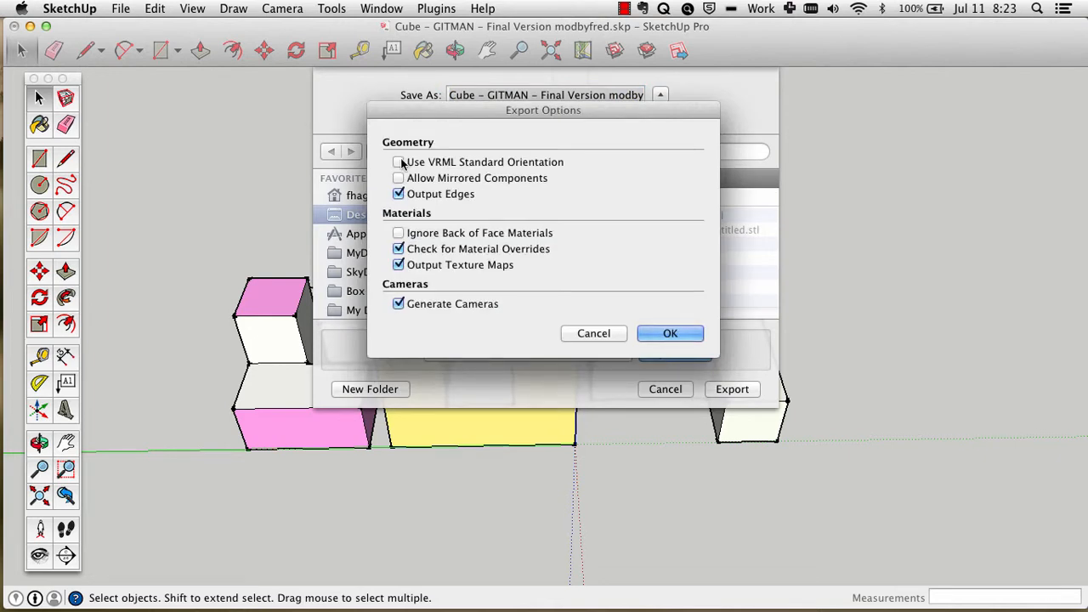
{"action": "left_click", "coordinate": [522, 165]}
{"action": "left_click", "coordinate": [578, 190]}
{"action": "left_click", "coordinate": [534, 178]}
{"action": "left_click", "coordinate": [670, 333]}
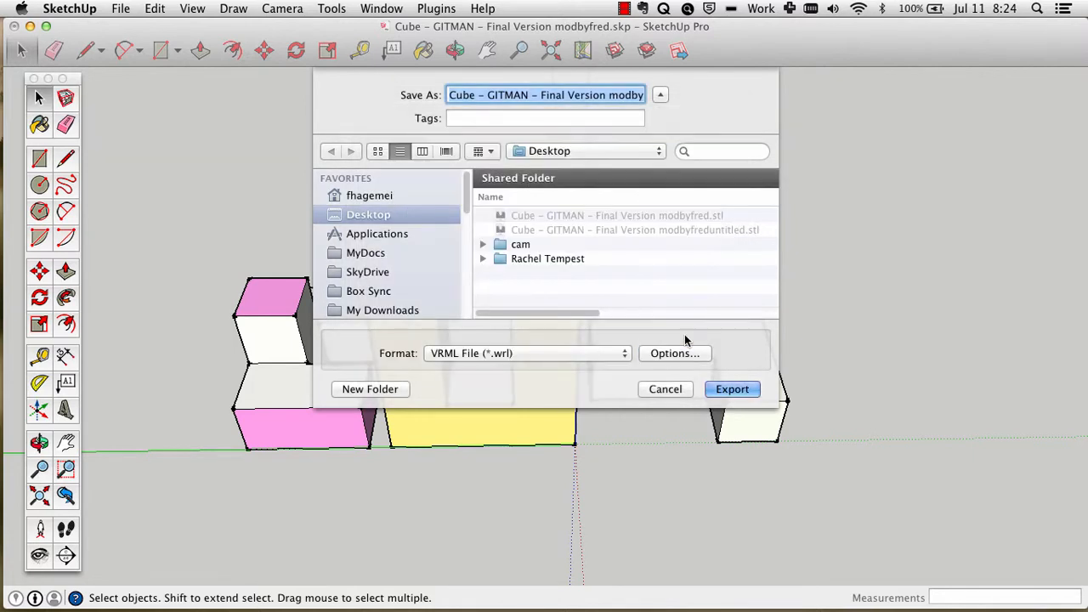
- Export the VRML file to the Desktop under the proposed name and close the export results
{"action": "left_click", "coordinate": [729, 392]}
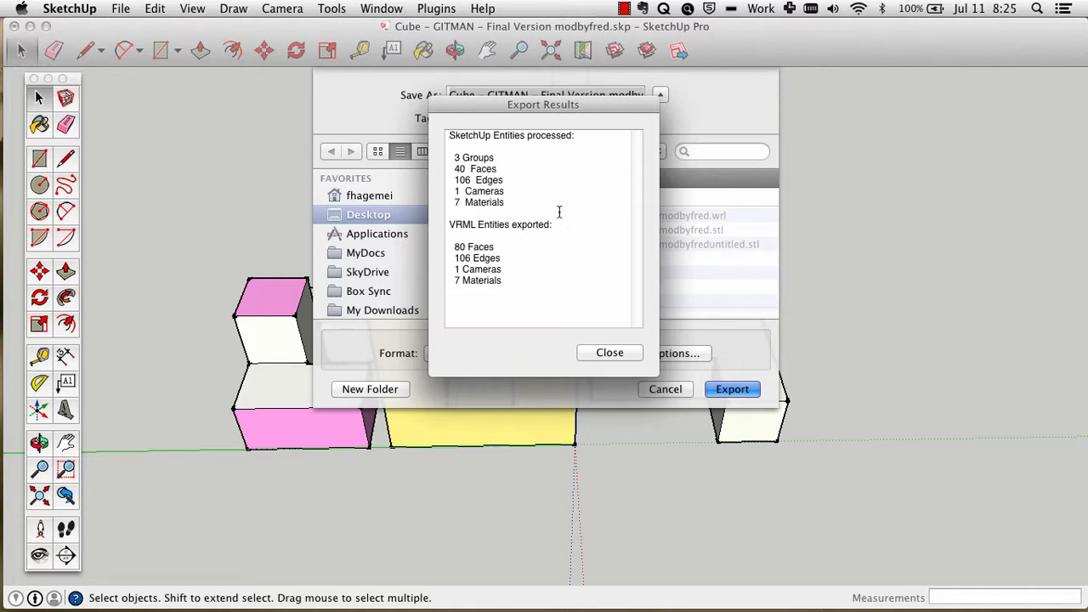
{"action": "left_click", "coordinate": [466, 226]}
{"action": "left_click", "coordinate": [633, 355]}
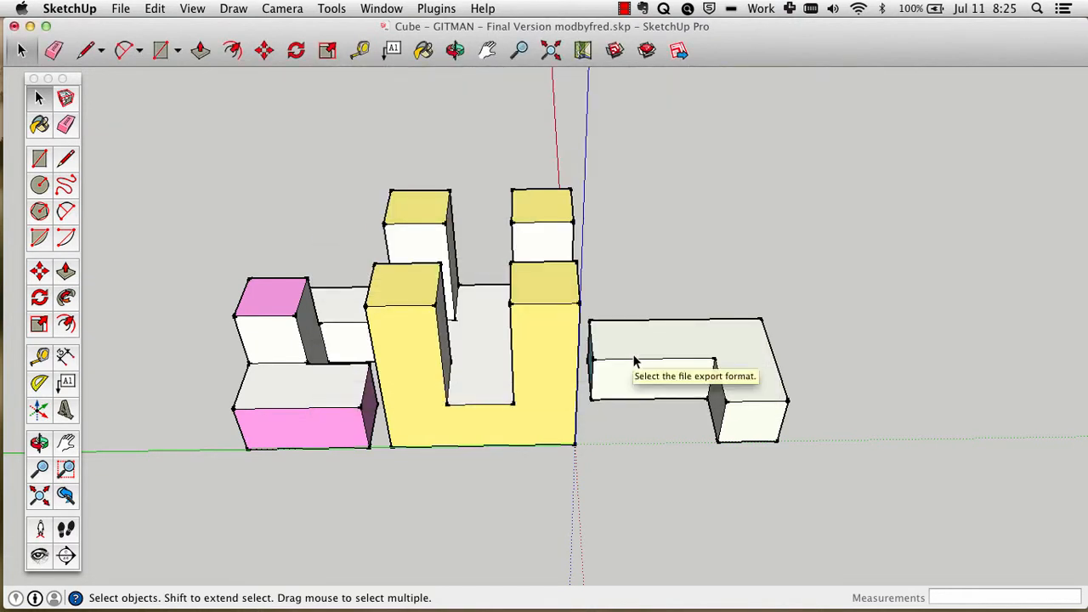
{"action": "left_click", "coordinate": [621, 162]}
{"action": "left_click", "coordinate": [224, 119]}
{"action": "left_click", "coordinate": [120, 8]}
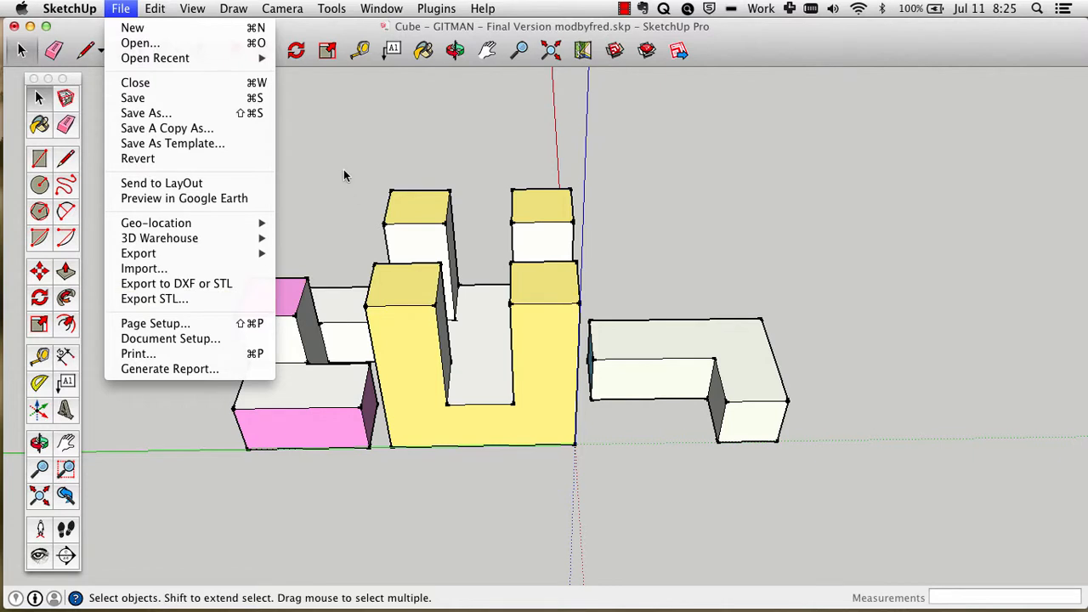
{"action": "left_click", "coordinate": [371, 108]}
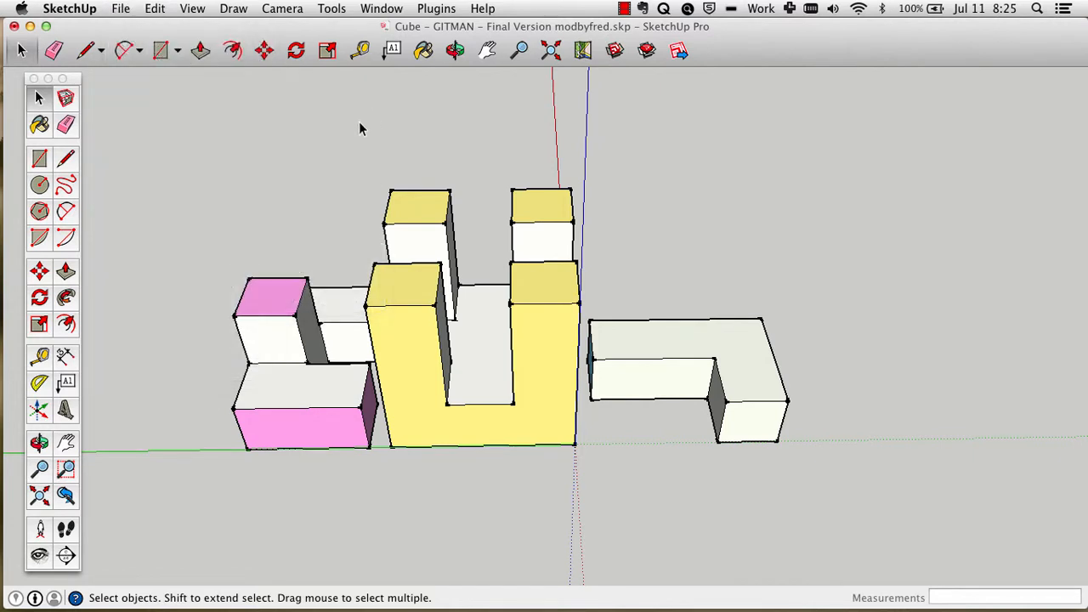
- Explode the yellow U-shaped group into loose geometry and clear the selection
{"action": "left_click", "coordinate": [403, 299]}
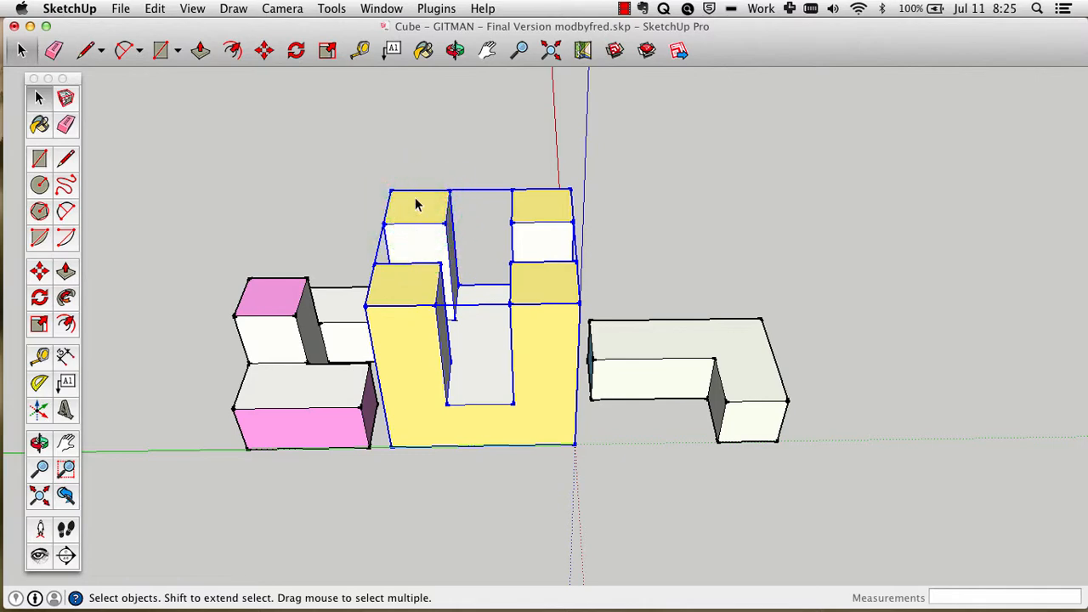
{"action": "right_click", "coordinate": [413, 288]}
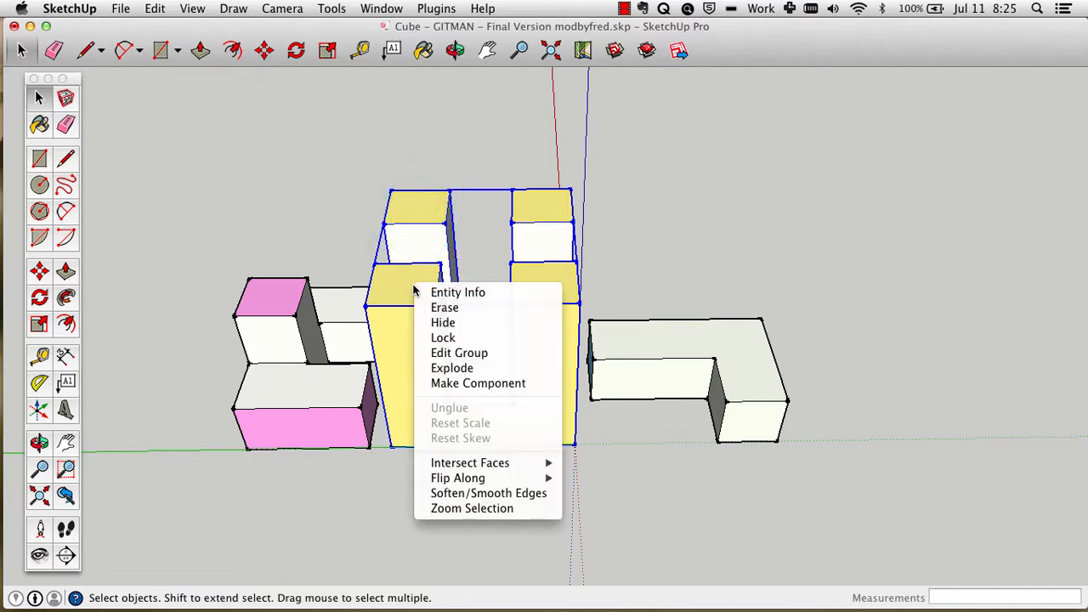
{"action": "left_click", "coordinate": [459, 368]}
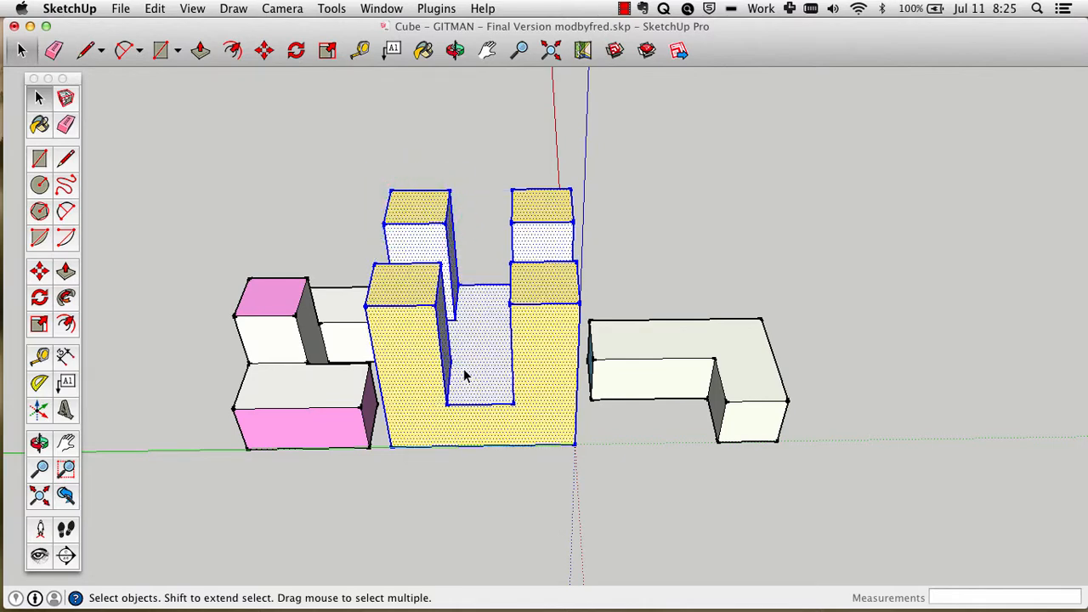
{"action": "left_click", "coordinate": [357, 212]}
{"action": "key", "text": "o"}
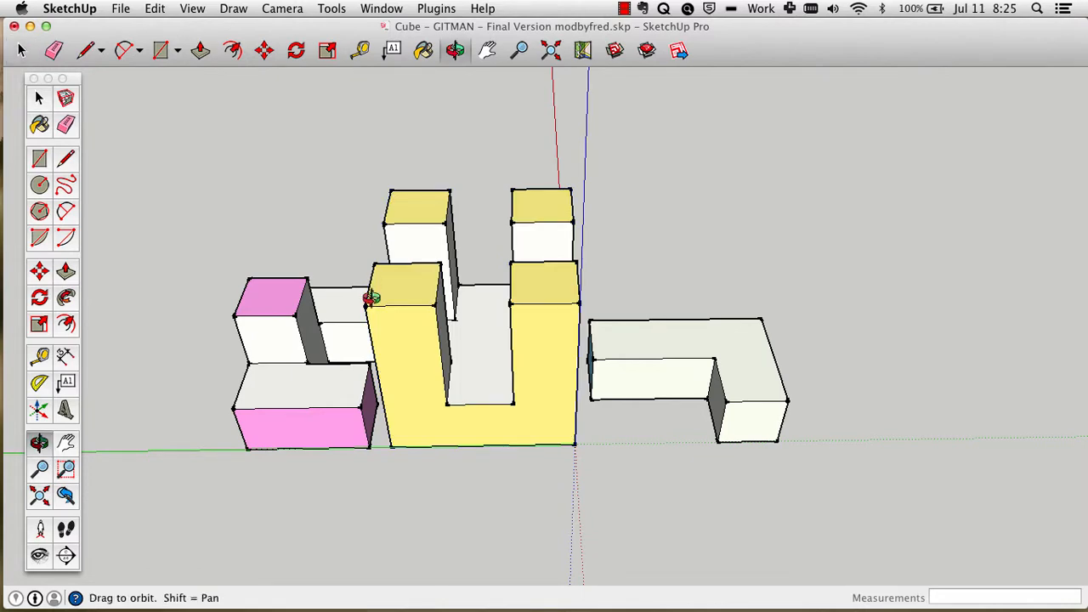
{"action": "left_click_drag", "start_coordinate": [371, 298], "coordinate": [382, 168]}
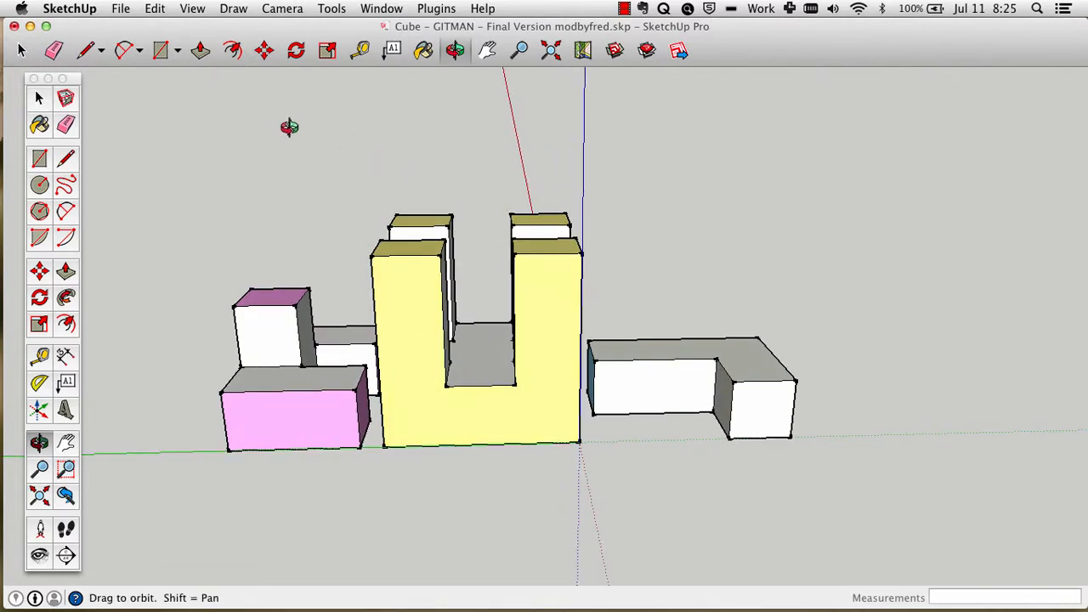
{"action": "key", "text": "space"}
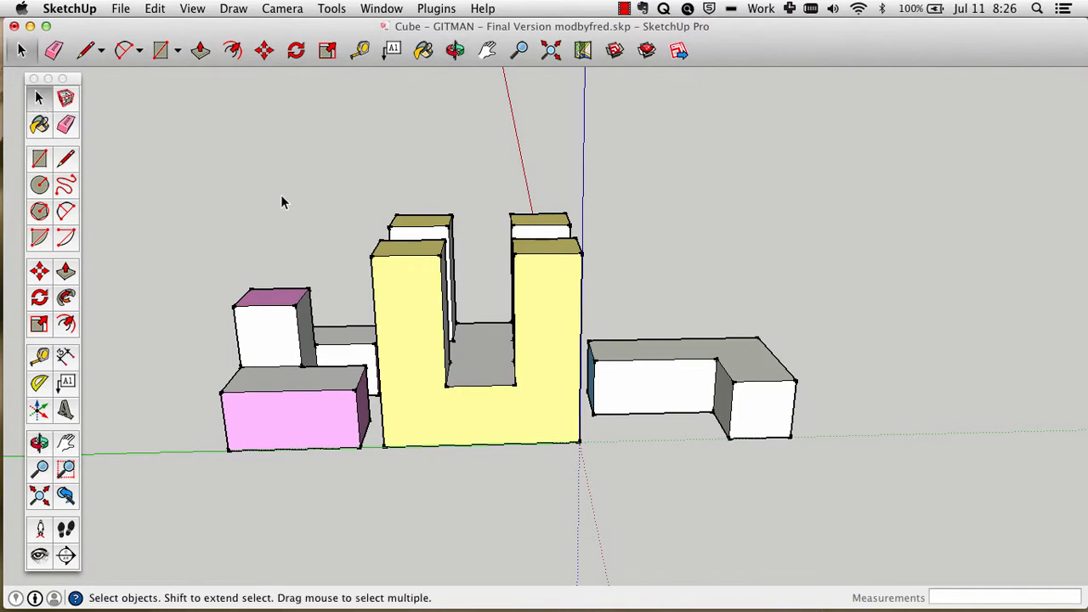
{"action": "left_click_drag", "start_coordinate": [319, 184], "coordinate": [607, 408]}
{"action": "key", "text": "o"}
{"action": "left_click", "coordinate": [333, 9]}
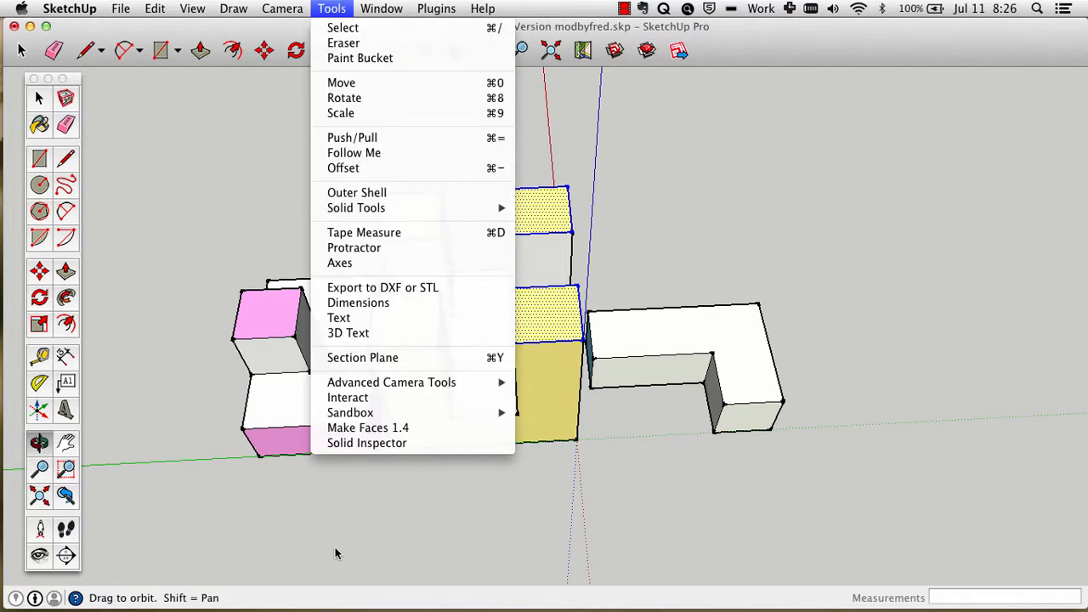
{"action": "left_click", "coordinate": [443, 303]}
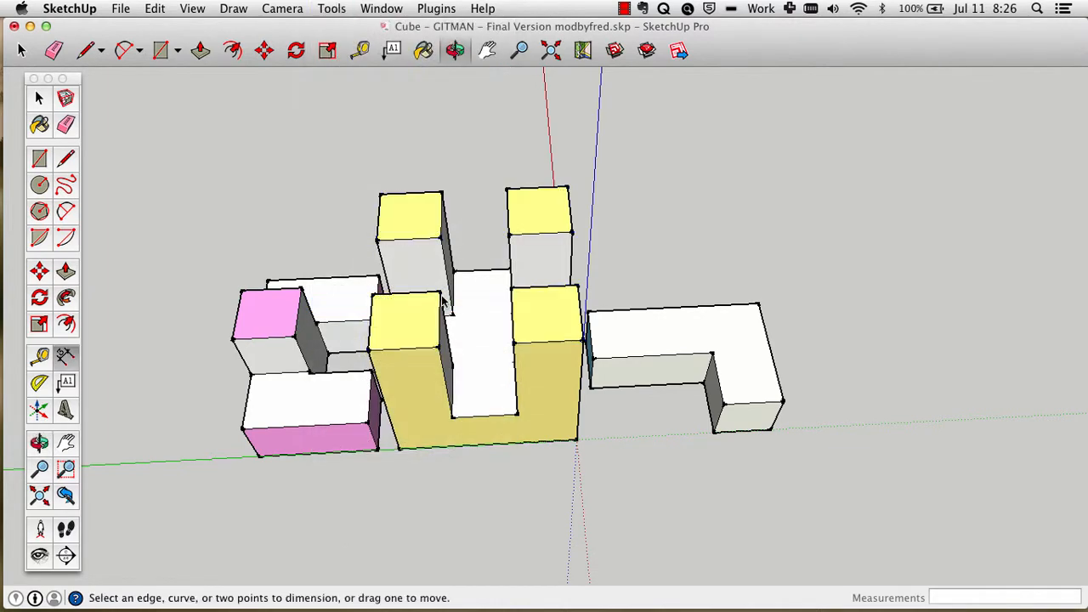
- Select only the four top faces of the exploded yellow U-shaped piece, together with their edges
{"action": "key", "text": "o"}
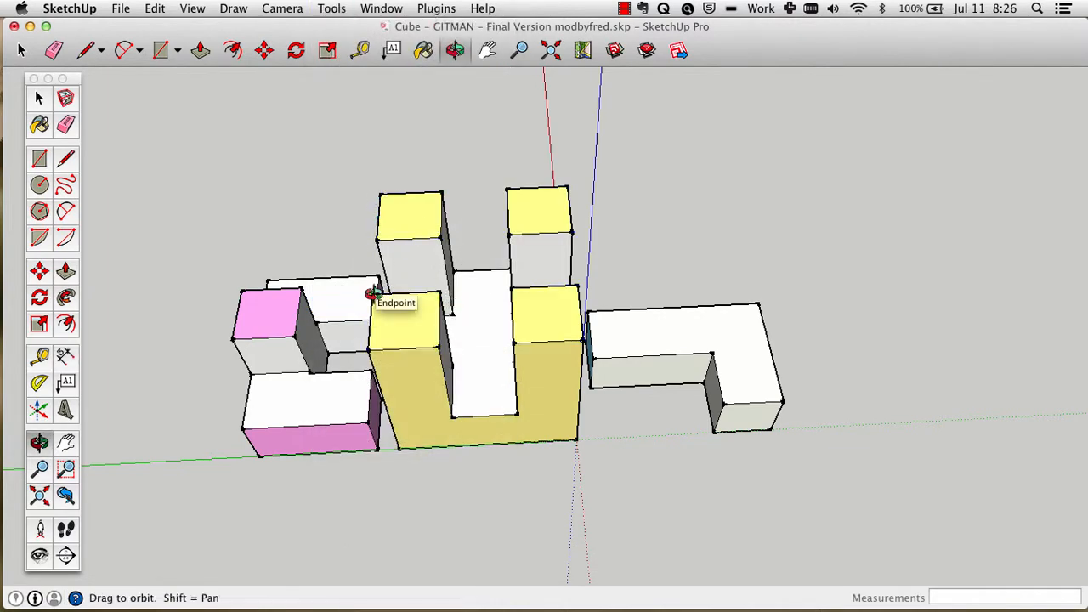
{"action": "left_click_drag", "start_coordinate": [369, 297], "coordinate": [371, 374]}
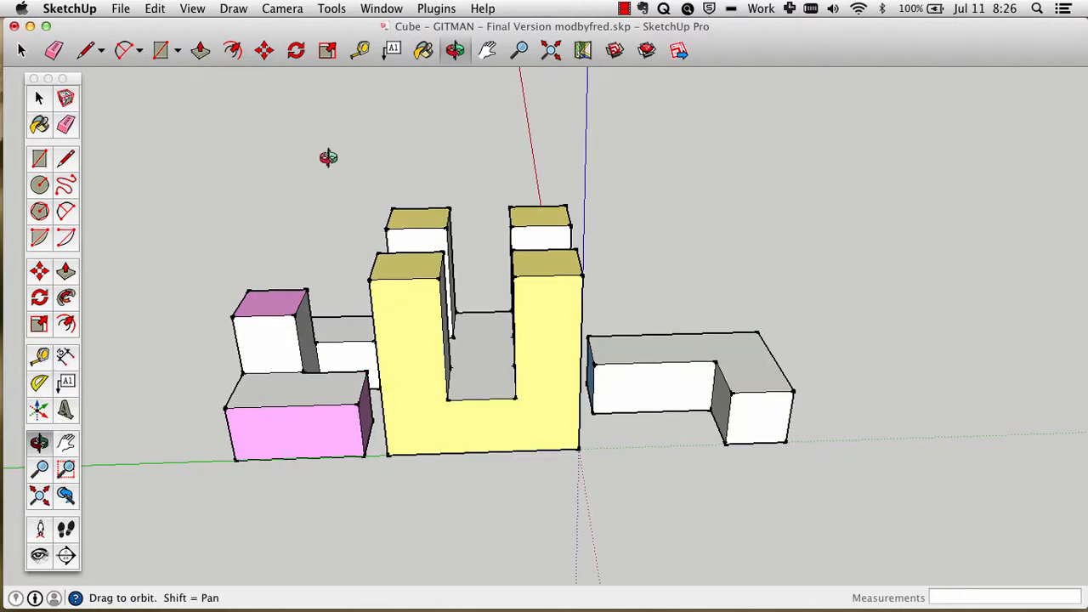
{"action": "key", "text": "space"}
{"action": "left_click_drag", "start_coordinate": [327, 155], "coordinate": [664, 298]}
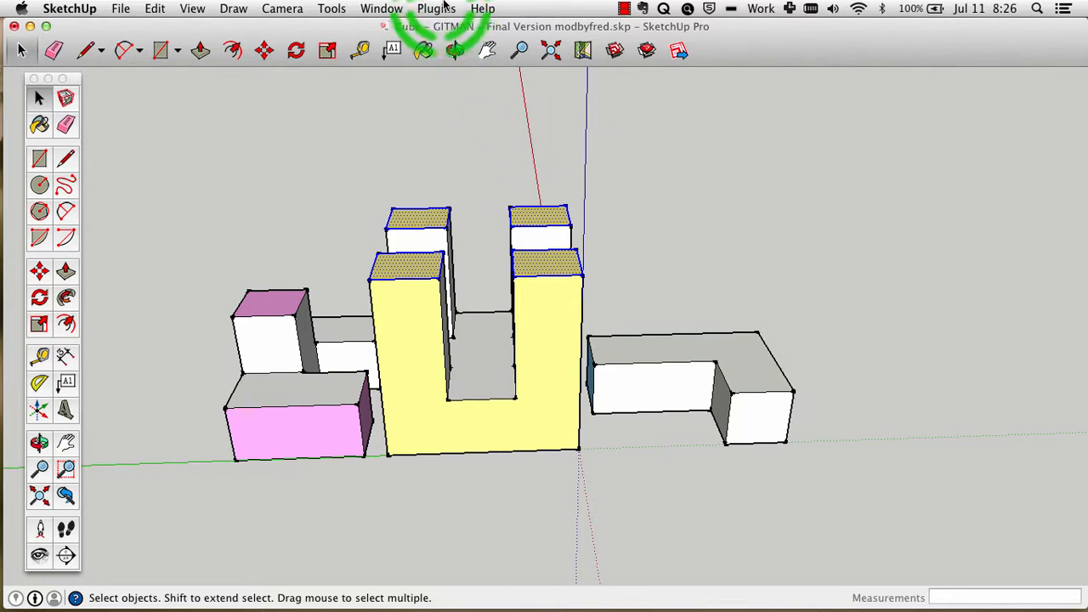
- Start a DXF or STL export of the selected faces in millimeters and choose stl as the output type
{"action": "left_click", "coordinate": [332, 8]}
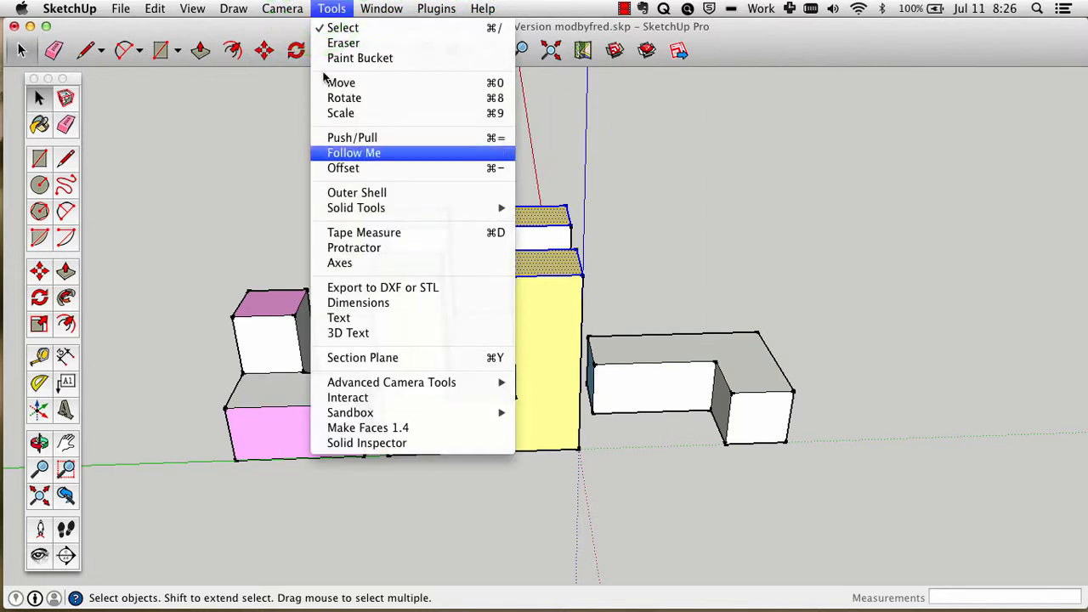
{"action": "left_click", "coordinate": [403, 288]}
{"action": "left_click", "coordinate": [610, 216]}
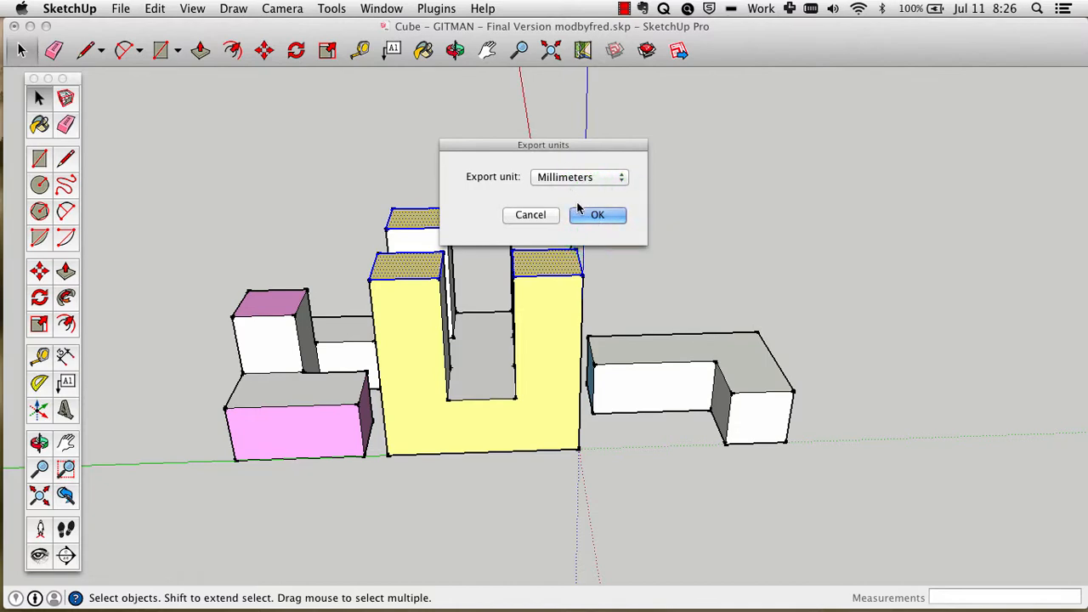
{"action": "left_click", "coordinate": [590, 178]}
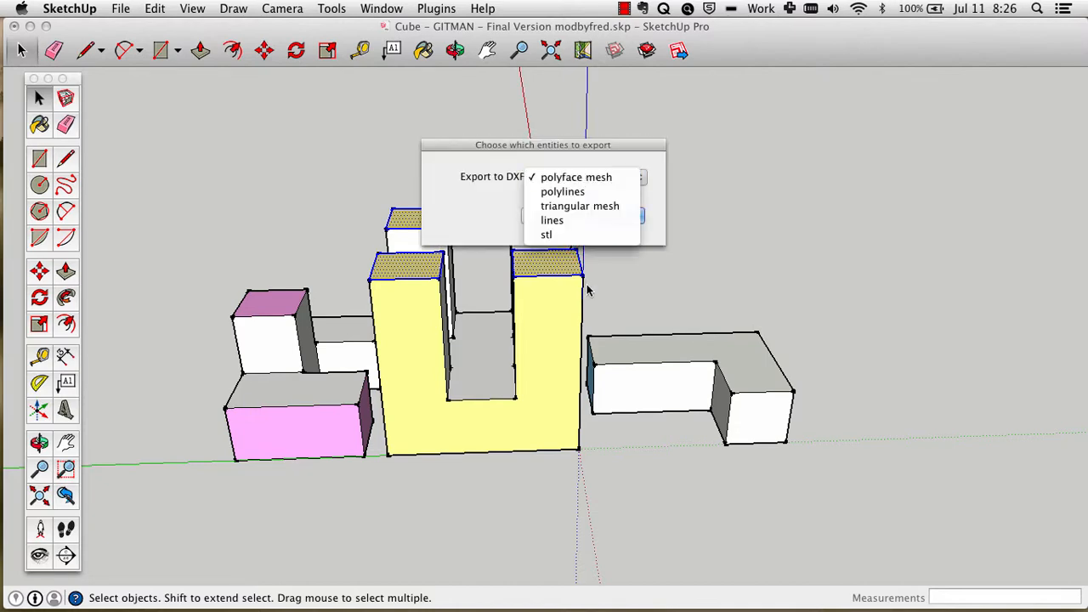
{"action": "left_click", "coordinate": [583, 235]}
{"action": "left_click", "coordinate": [623, 215]}
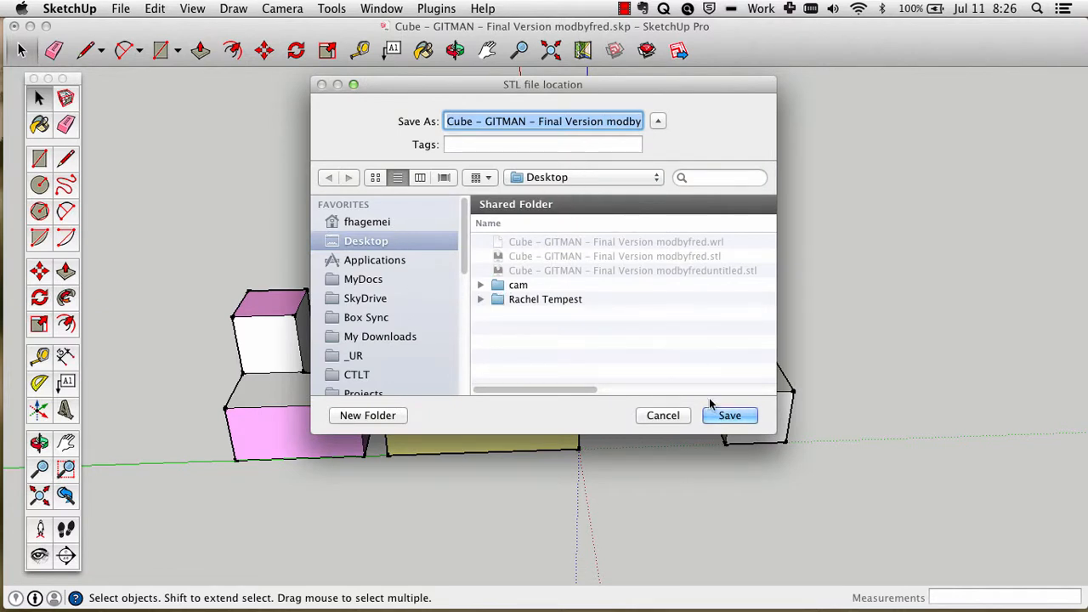
- Save the STL file to the Desktop under the proposed name and close the export results
{"action": "left_click", "coordinate": [712, 414]}
{"action": "left_click", "coordinate": [652, 204]}
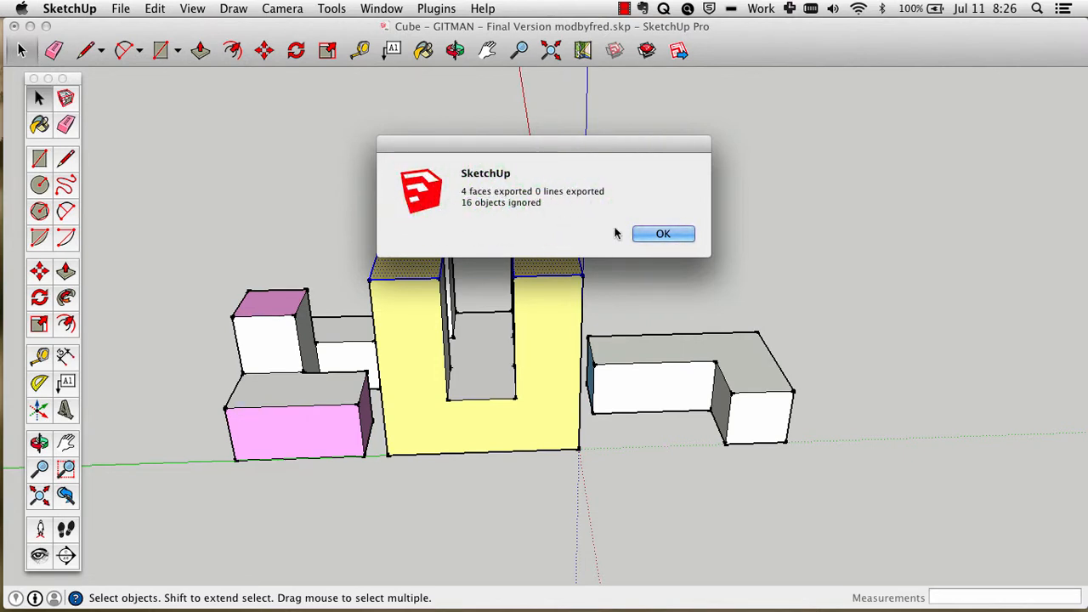
{"action": "left_click", "coordinate": [663, 233]}
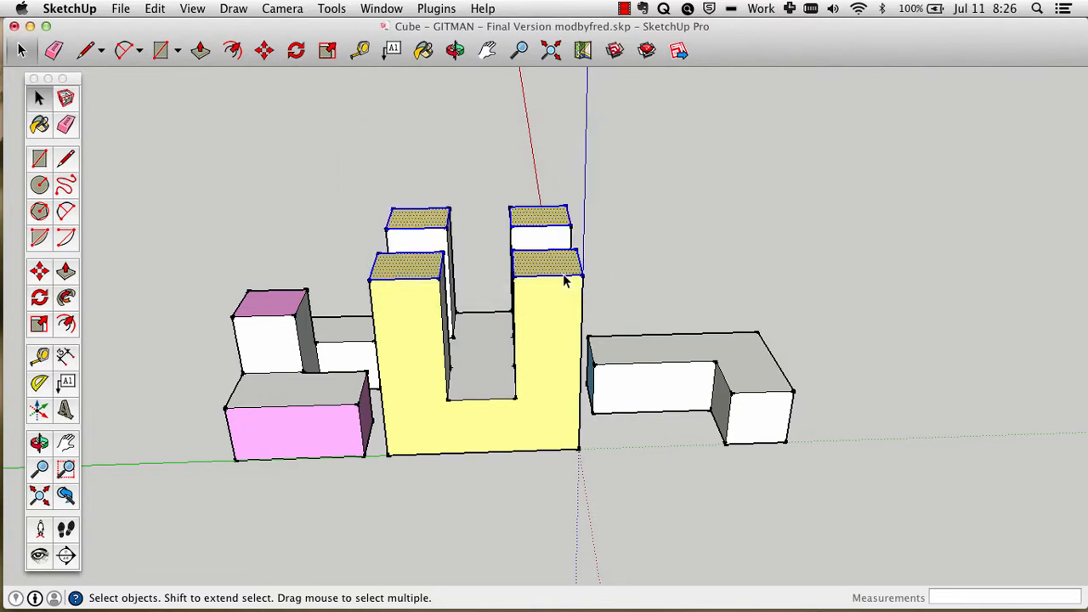
- Clear the selection of the yellow piece's four top faces
{"action": "key", "text": "o"}
{"action": "left_click_drag", "start_coordinate": [479, 258], "coordinate": [511, 326]}
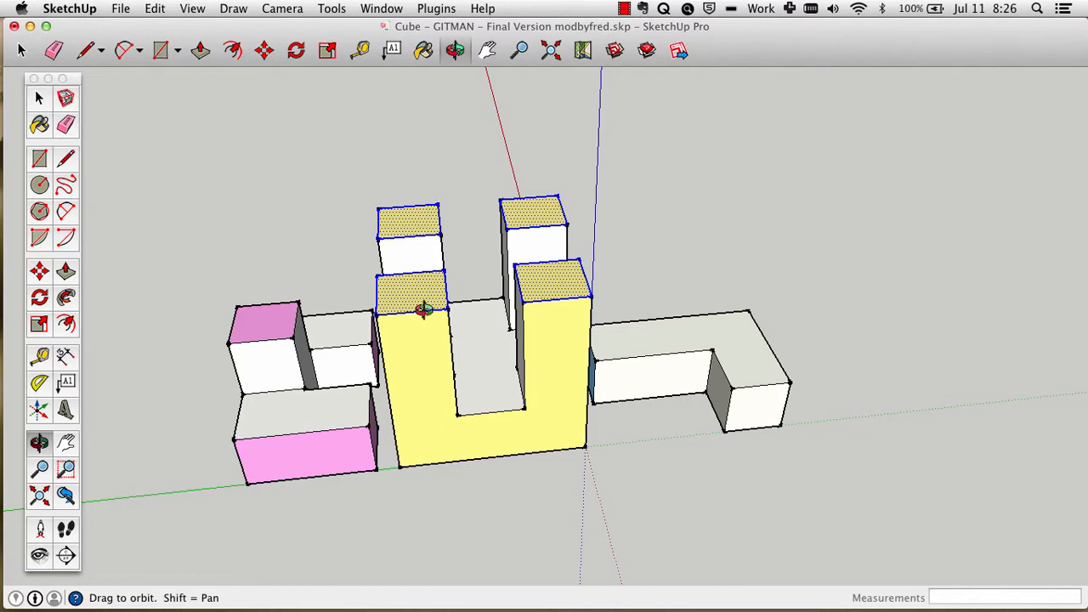
{"action": "left_click_drag", "start_coordinate": [597, 252], "coordinate": [432, 267]}
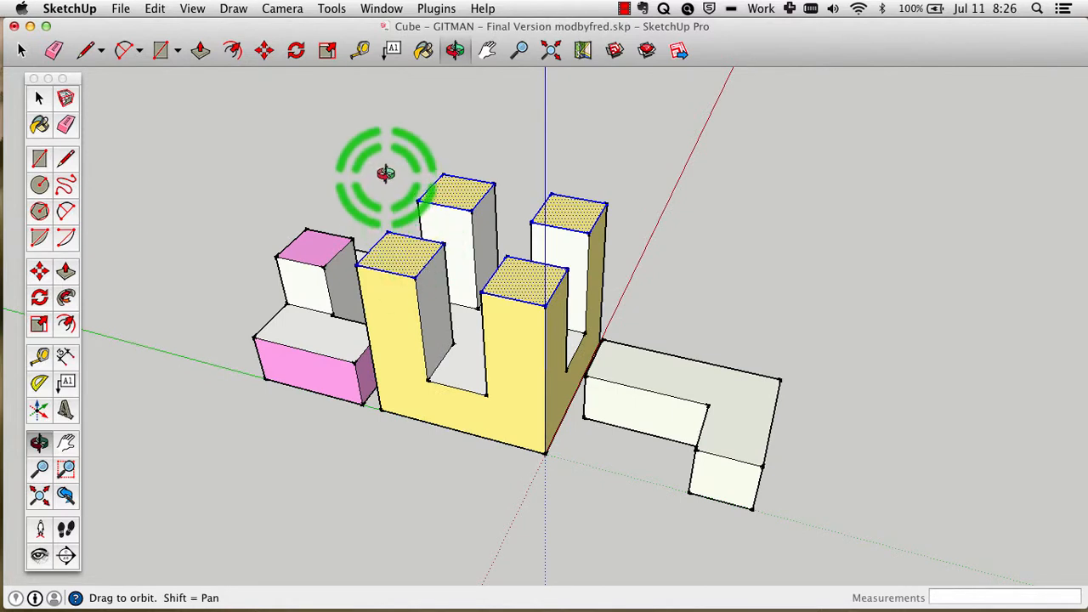
{"action": "key", "text": "space"}
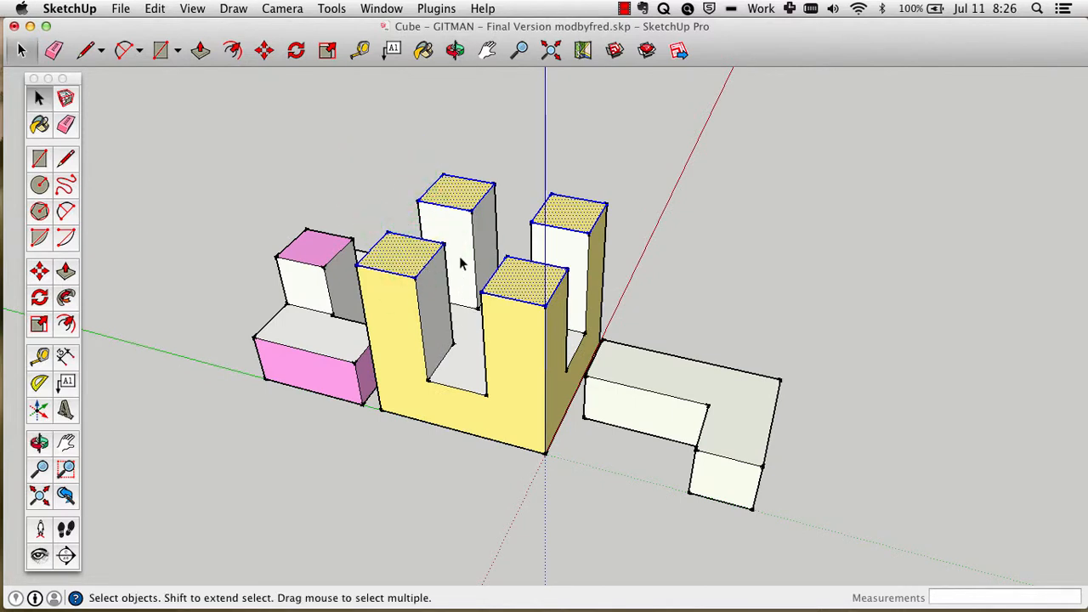
{"action": "left_click", "coordinate": [824, 251]}
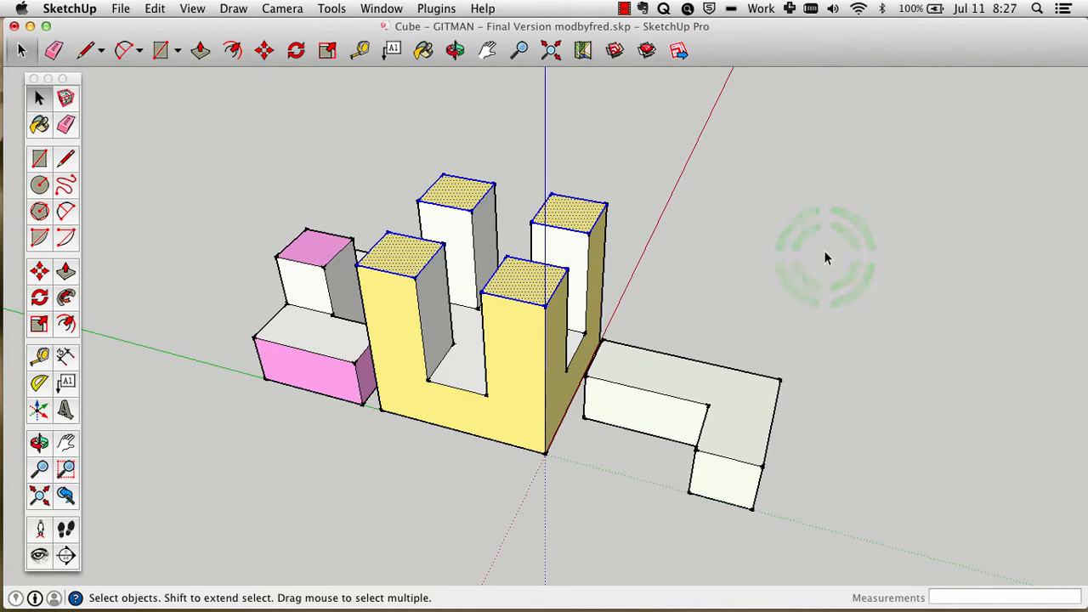
{"action": "left_click", "coordinate": [676, 259]}
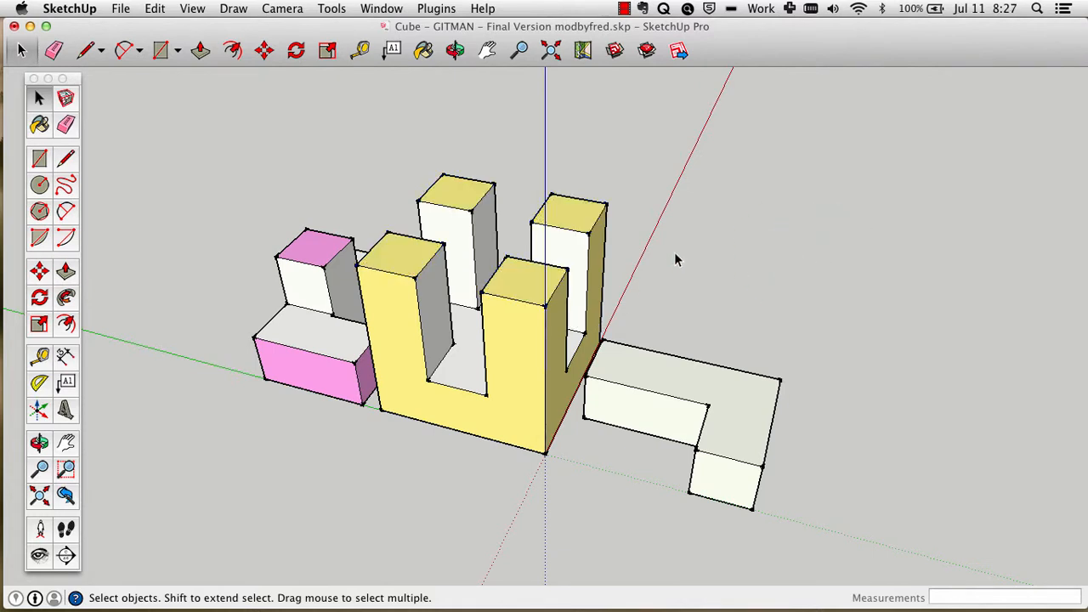
- Select the L-shaped group to check that it highlights as one object, and clear the selection
{"action": "key", "text": "o"}
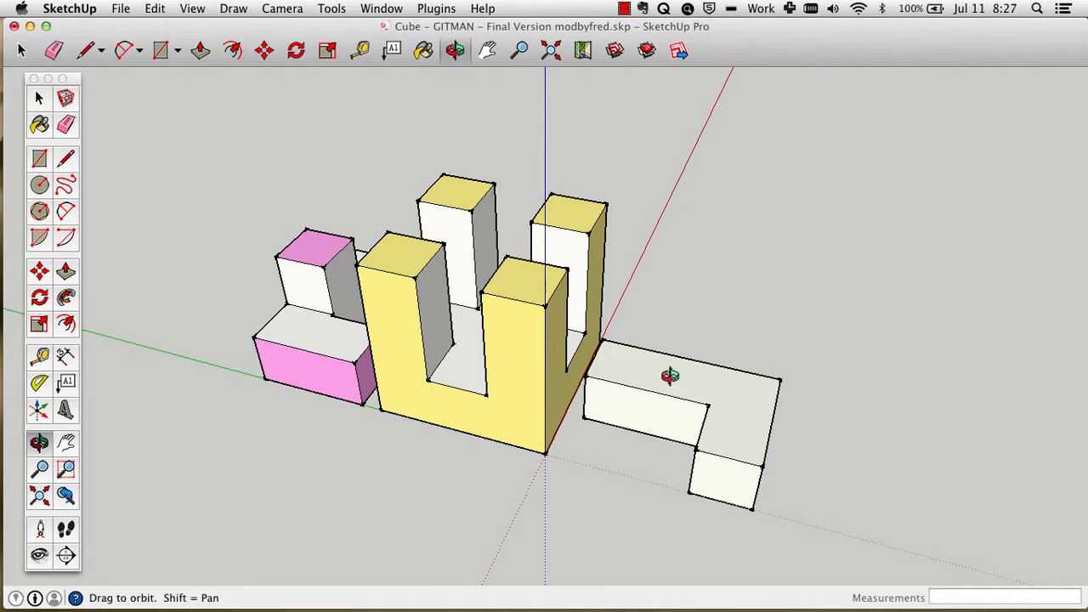
{"action": "left_click_drag", "start_coordinate": [671, 487], "coordinate": [734, 470]}
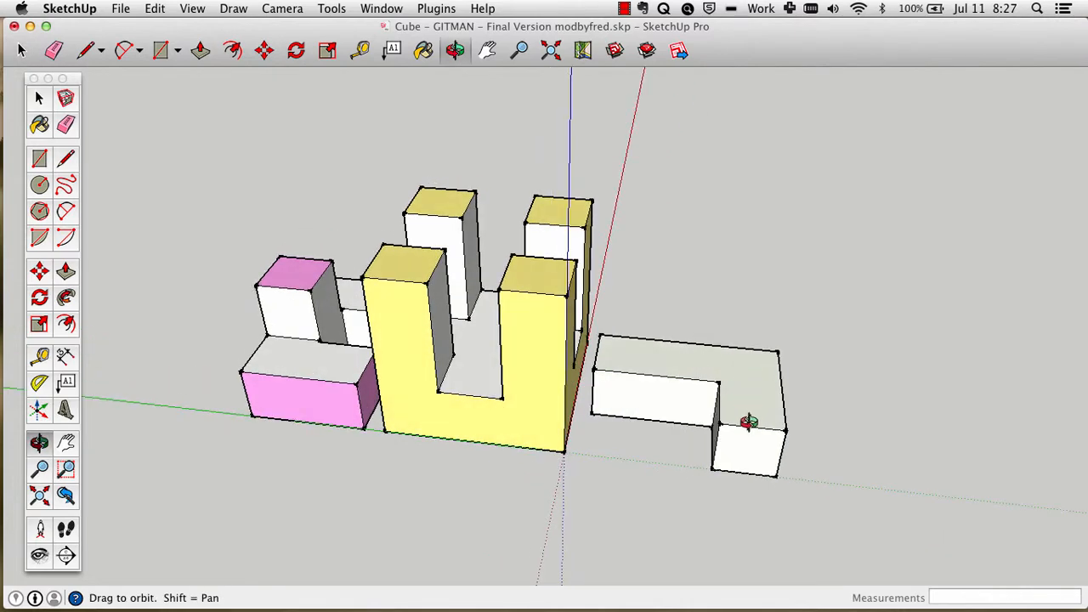
{"action": "key", "text": "space"}
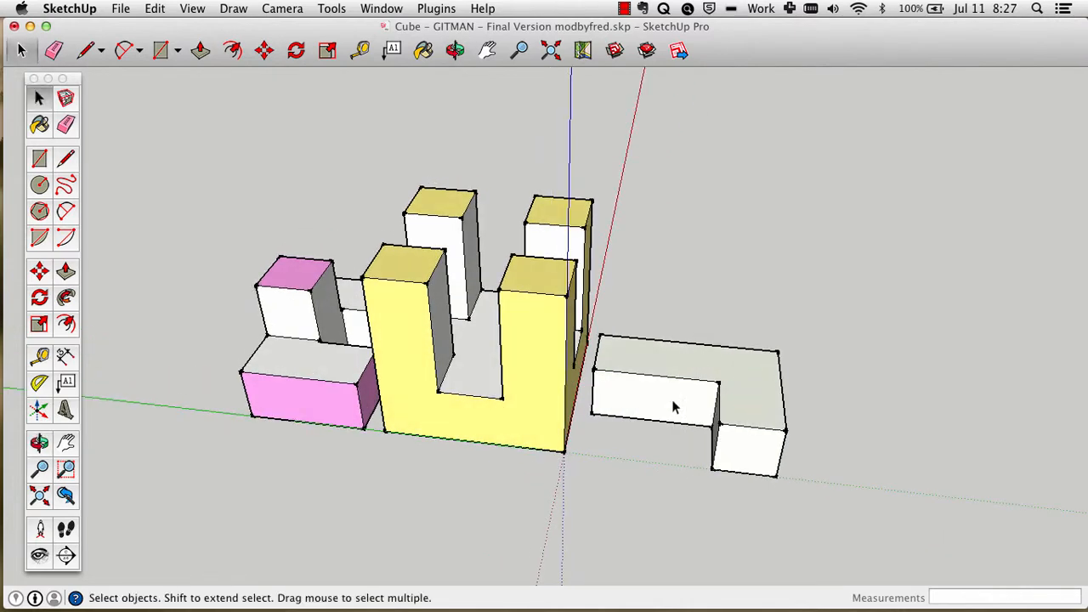
{"action": "triple_click", "coordinate": [645, 364]}
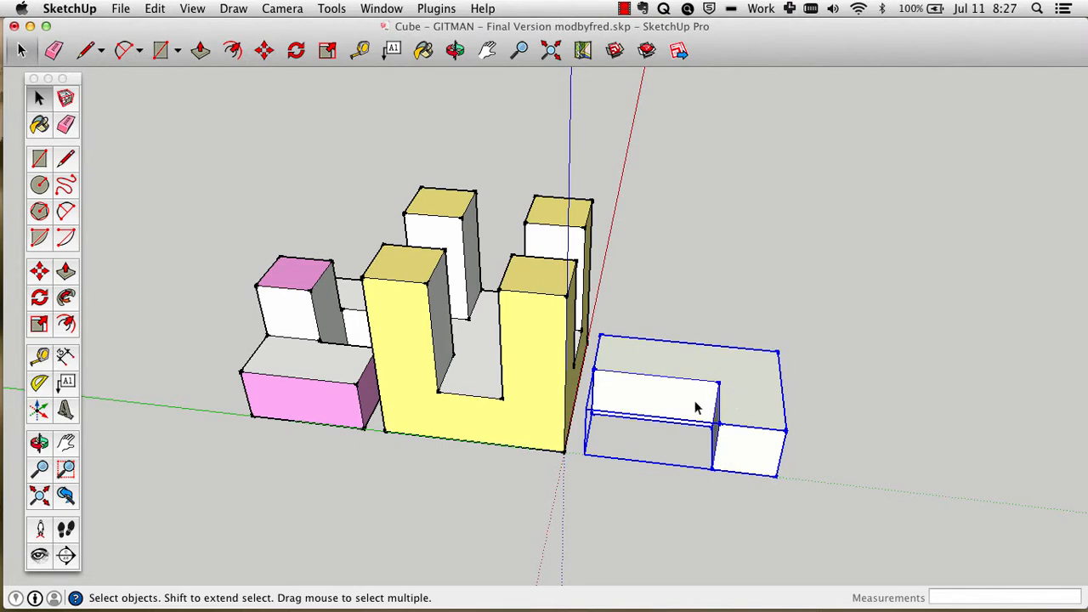
{"action": "left_click", "coordinate": [762, 292]}
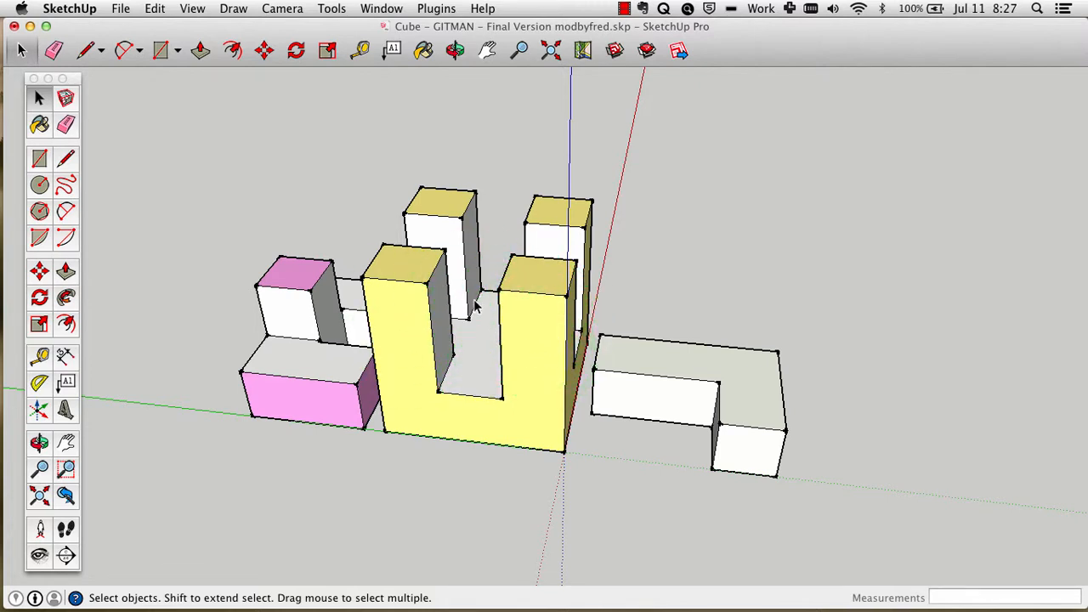
- Select all connected geometry of the yellow piece, make it a group, and clear the selection
{"action": "left_click", "coordinate": [525, 360]}
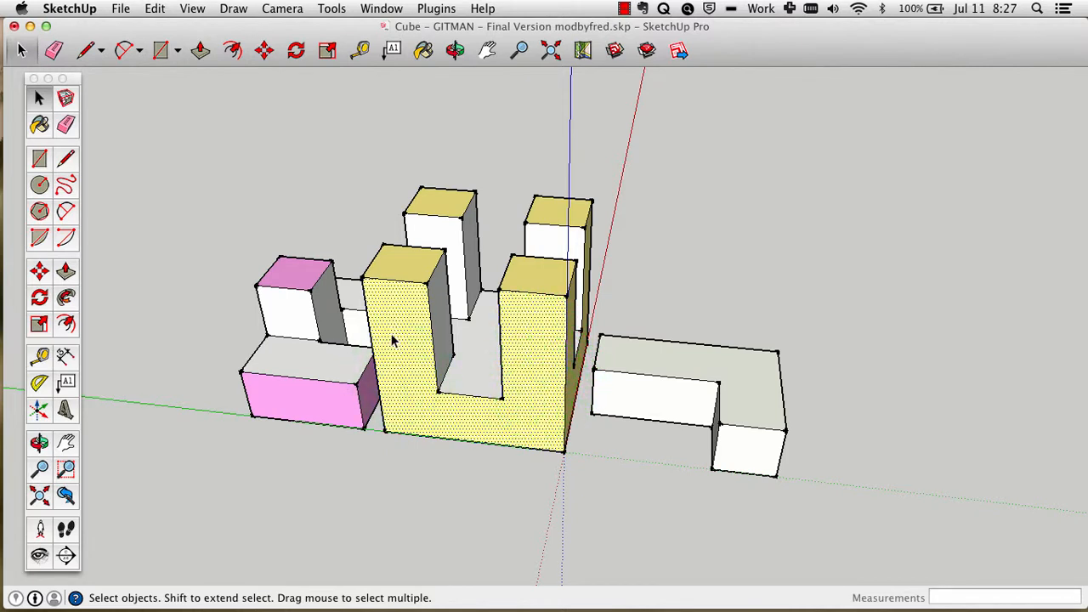
{"action": "double_click", "coordinate": [524, 387]}
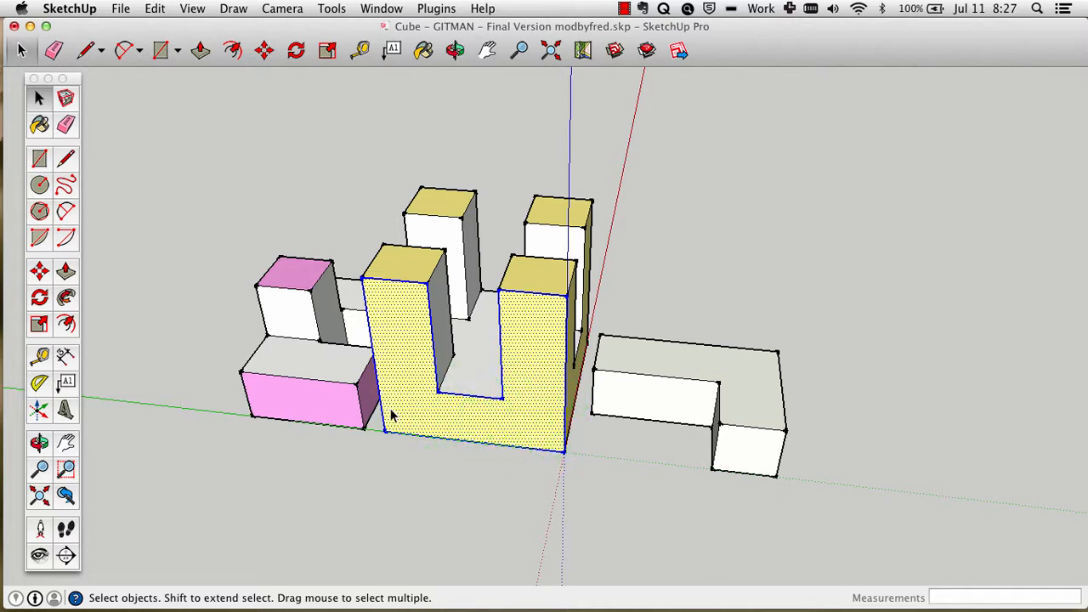
{"action": "left_click", "coordinate": [529, 348]}
{"action": "triple_click", "coordinate": [529, 348]}
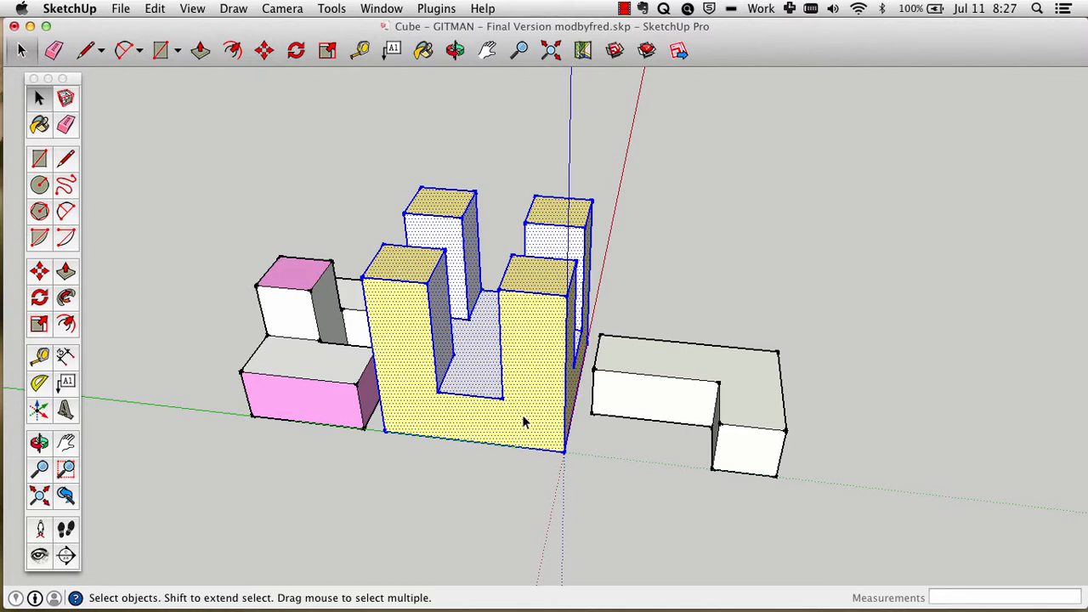
{"action": "left_click", "coordinate": [480, 374]}
{"action": "left_click", "coordinate": [416, 345]}
{"action": "right_click", "coordinate": [414, 341]}
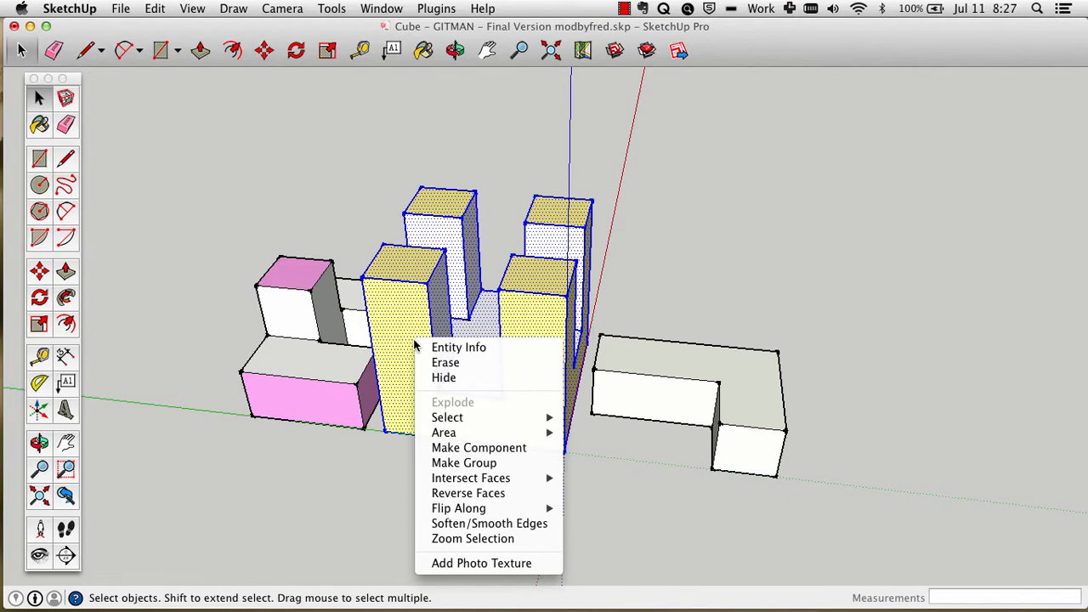
{"action": "left_click", "coordinate": [481, 463]}
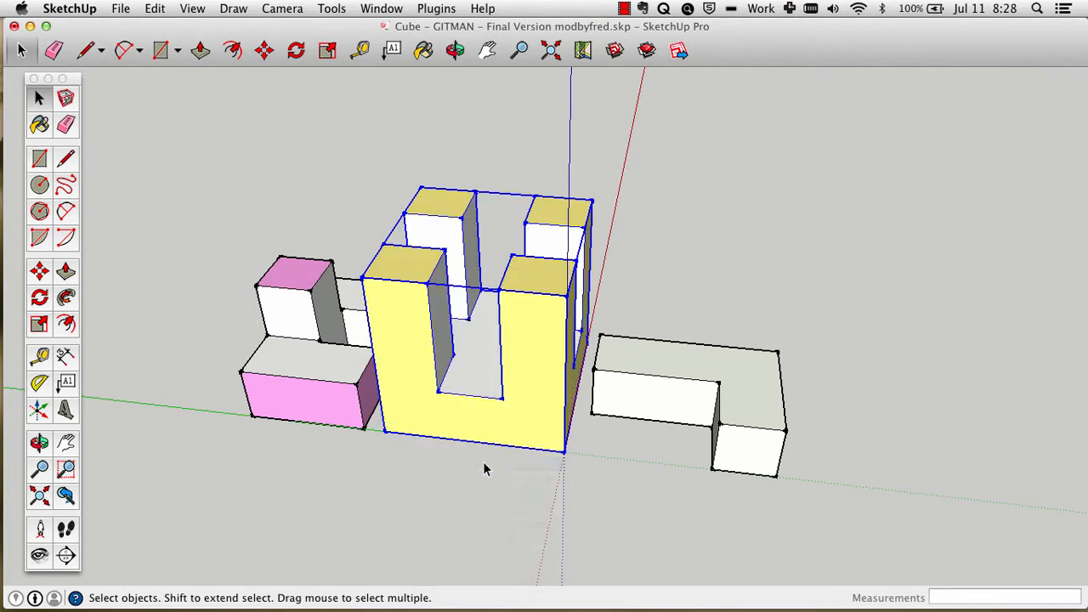
{"action": "left_click", "coordinate": [501, 154]}
{"action": "left_click", "coordinate": [407, 304]}
{"action": "left_click", "coordinate": [768, 182]}
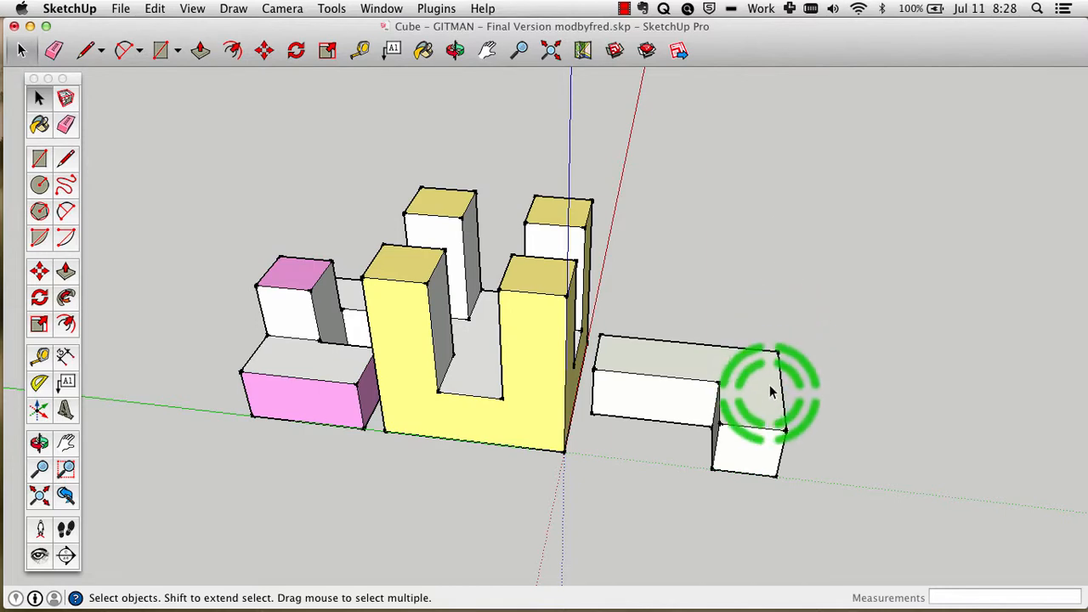
- Explode the L-shaped group into loose geometry and clear the selection
{"action": "scroll", "coordinate": [755, 416], "scroll_direction": "up", "scroll_amount": 8}
{"action": "middle_click_drag", "start_coordinate": [755, 417], "coordinate": [898, 383]}
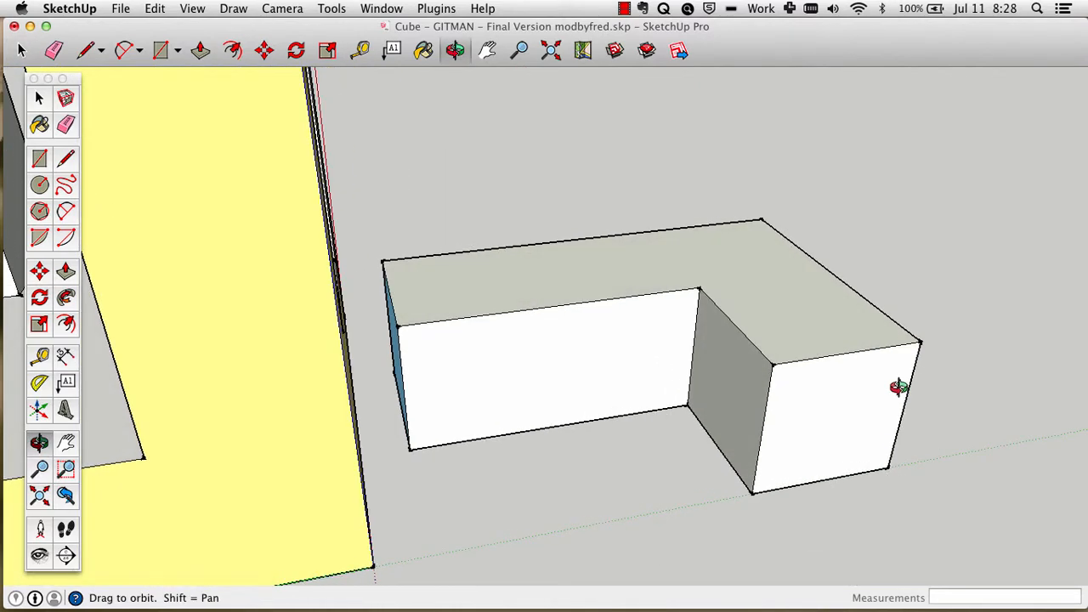
{"action": "key", "text": "space"}
{"action": "left_click", "coordinate": [638, 361]}
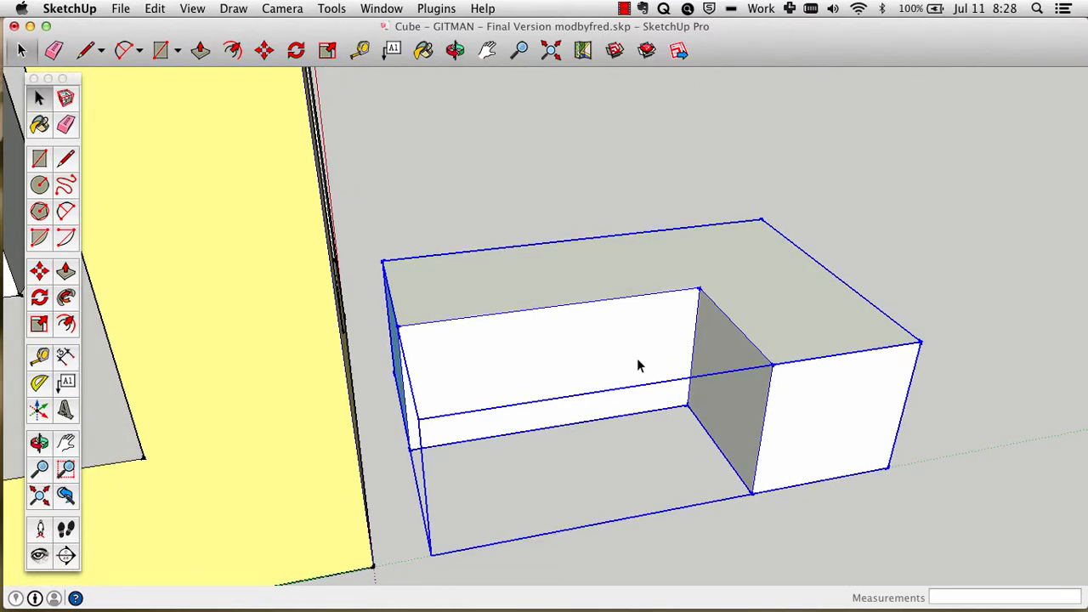
{"action": "right_click", "coordinate": [636, 358]}
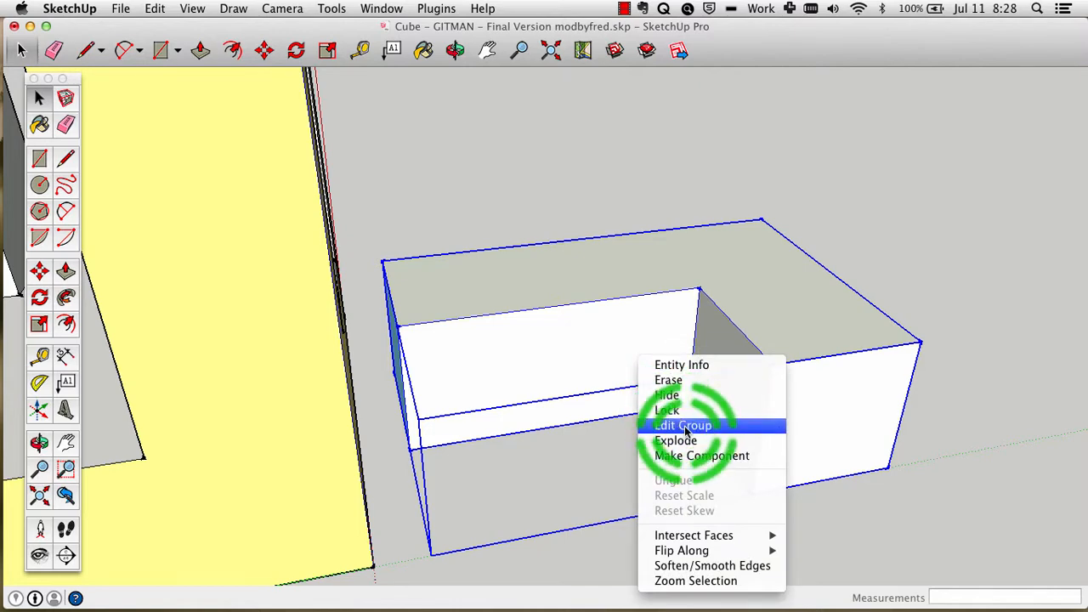
{"action": "left_click", "coordinate": [691, 441]}
{"action": "left_click", "coordinate": [569, 183]}
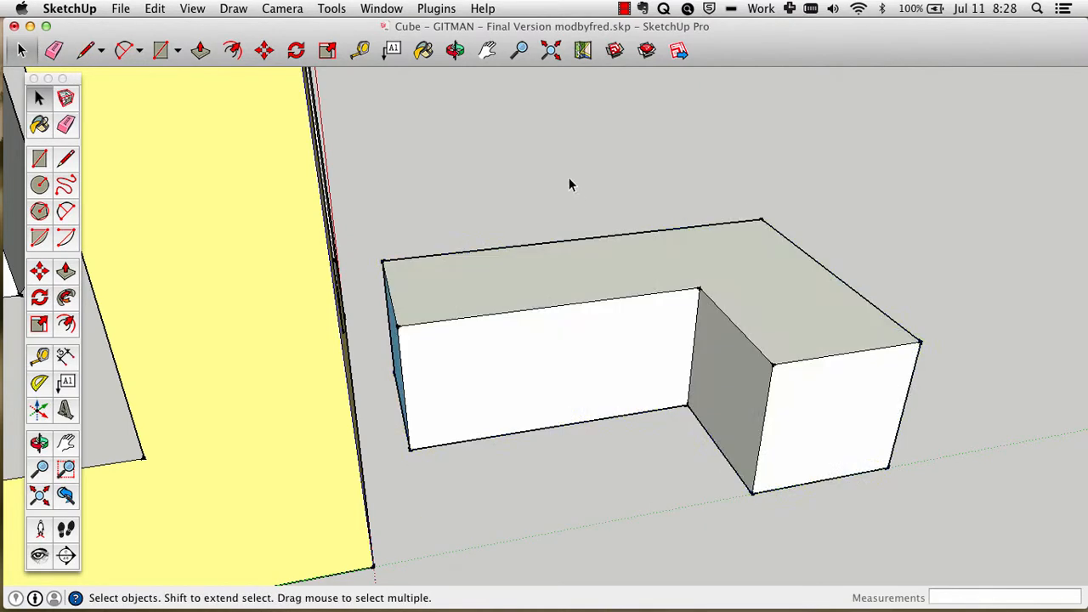
- Delete the long inner side face of the L-shaped piece, opening its hollow interior
{"action": "left_click", "coordinate": [575, 364]}
{"action": "key", "text": "Delete"}
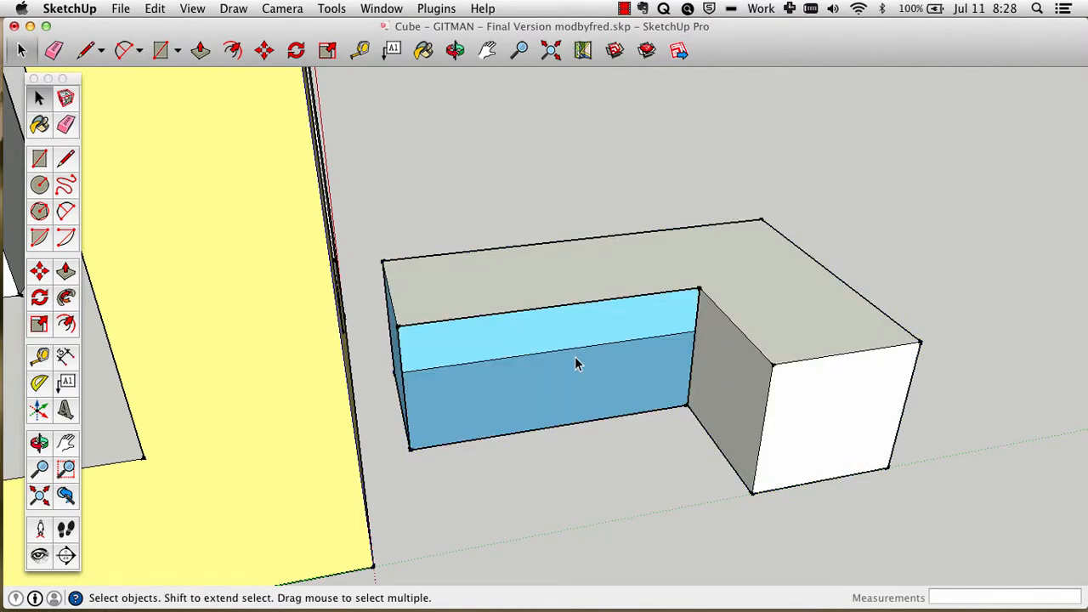
{"action": "key", "text": "o"}
{"action": "left_click_drag", "start_coordinate": [575, 358], "coordinate": [515, 325]}
{"action": "key", "text": "space"}
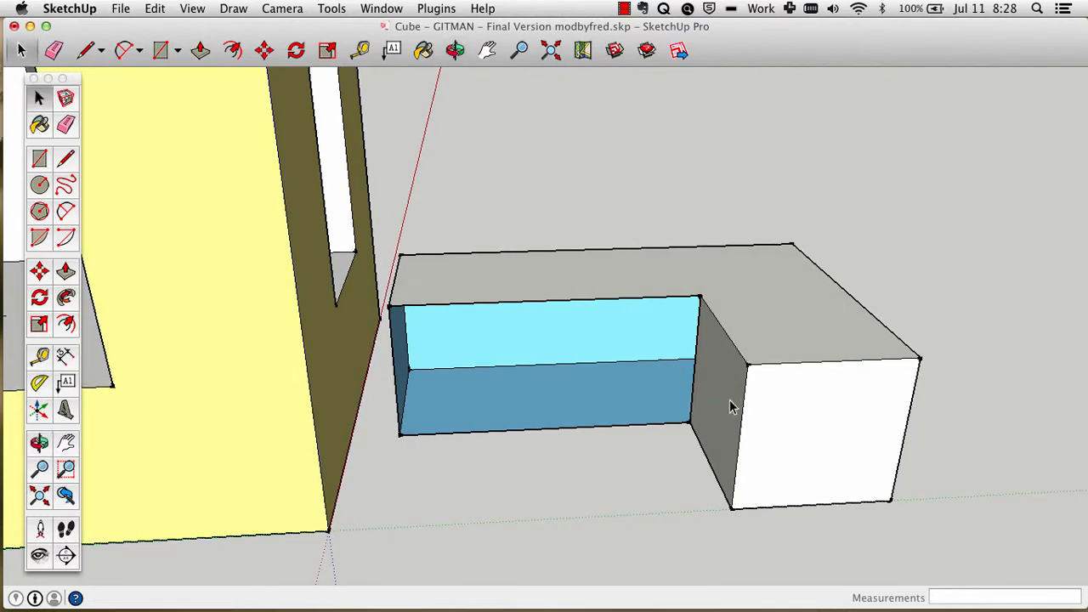
- Export all connected geometry of the open L-shaped piece as STL in millimetres, replacing Cube – GITMAN – Final Version modbyfreduntitled.stl on the Desktop
{"action": "left_click", "coordinate": [719, 283]}
{"action": "triple_click", "coordinate": [718, 278]}
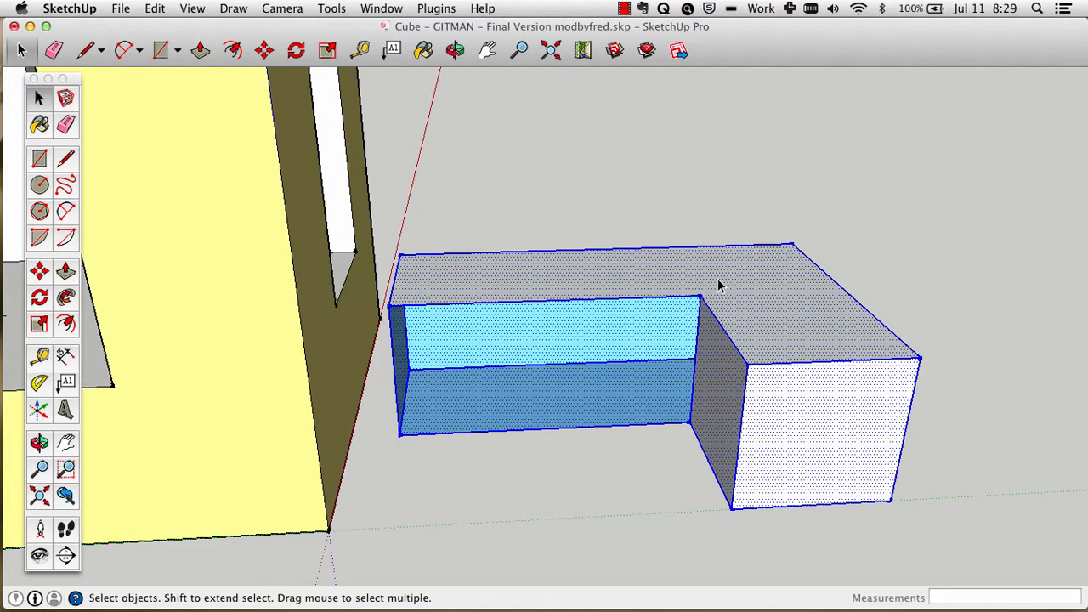
{"action": "left_click", "coordinate": [331, 9]}
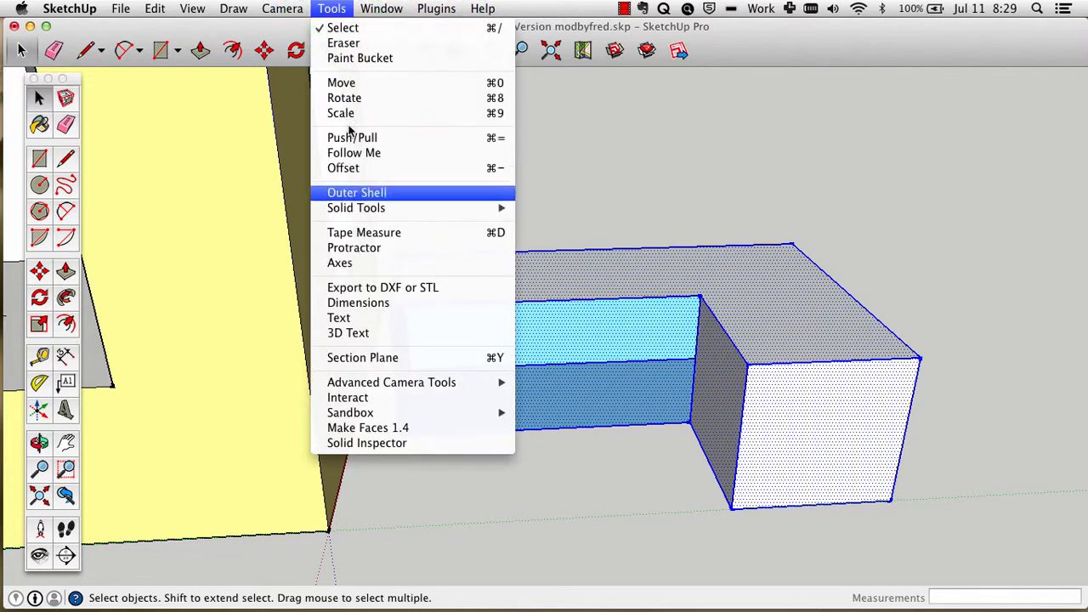
{"action": "left_click", "coordinate": [419, 288]}
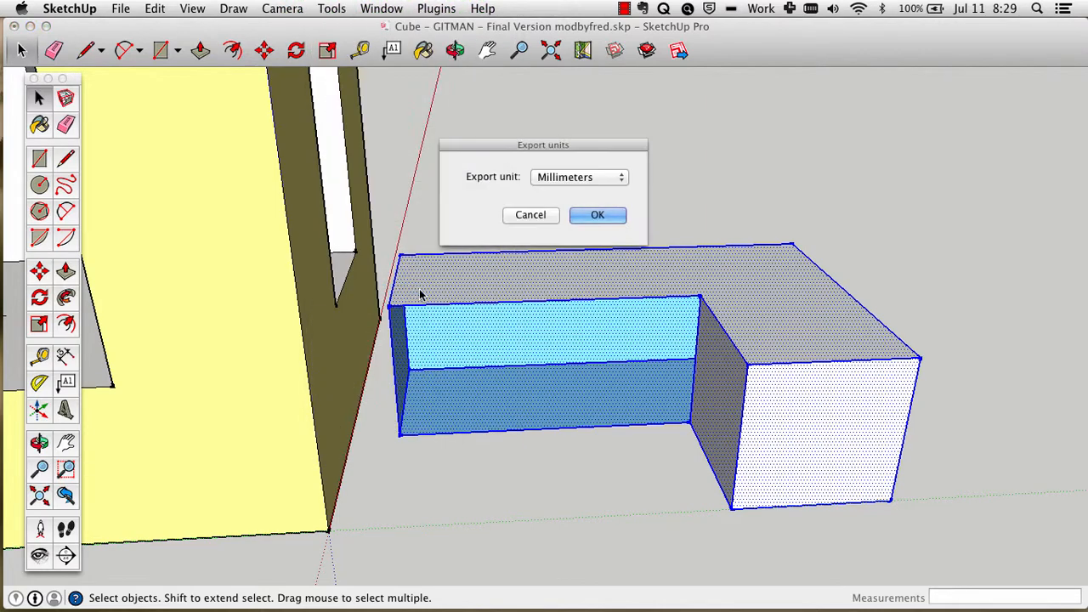
{"action": "left_click", "coordinate": [592, 215]}
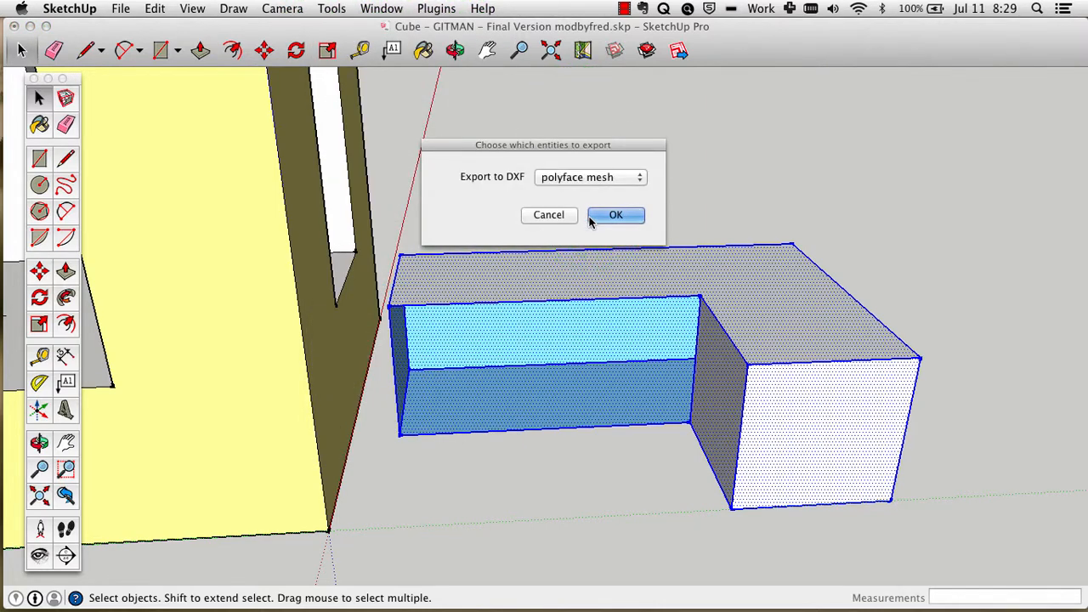
{"action": "left_click", "coordinate": [595, 180]}
{"action": "left_click", "coordinate": [593, 234]}
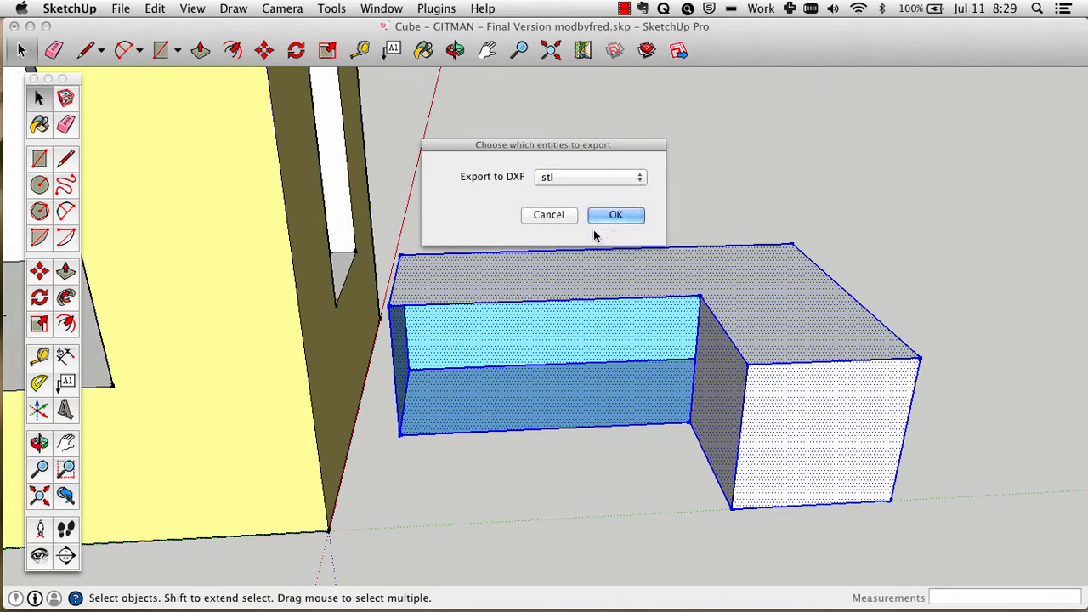
{"action": "left_click", "coordinate": [617, 216]}
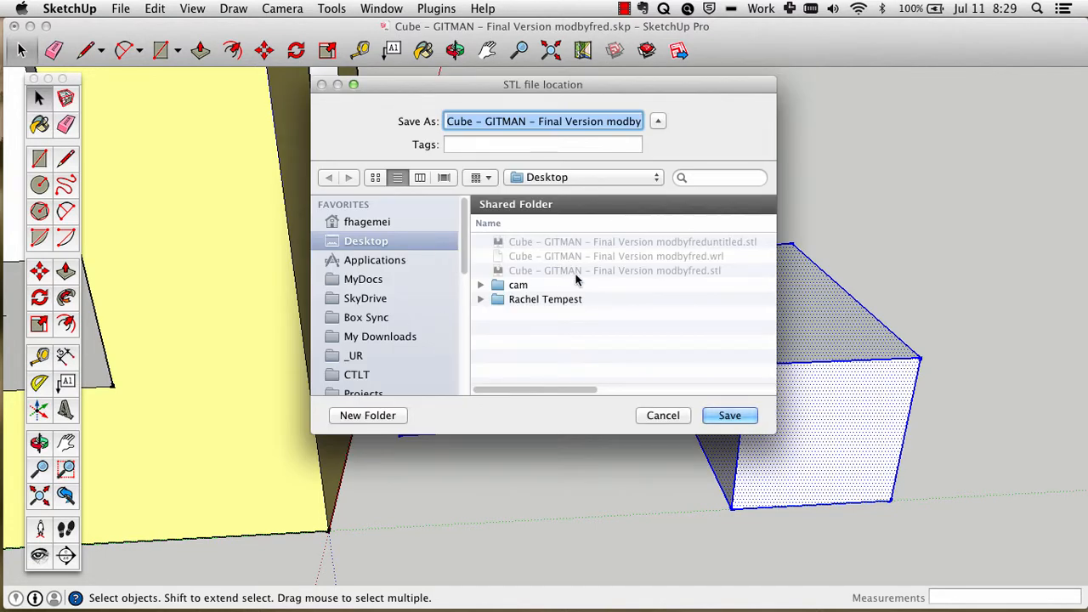
{"action": "left_click", "coordinate": [724, 415]}
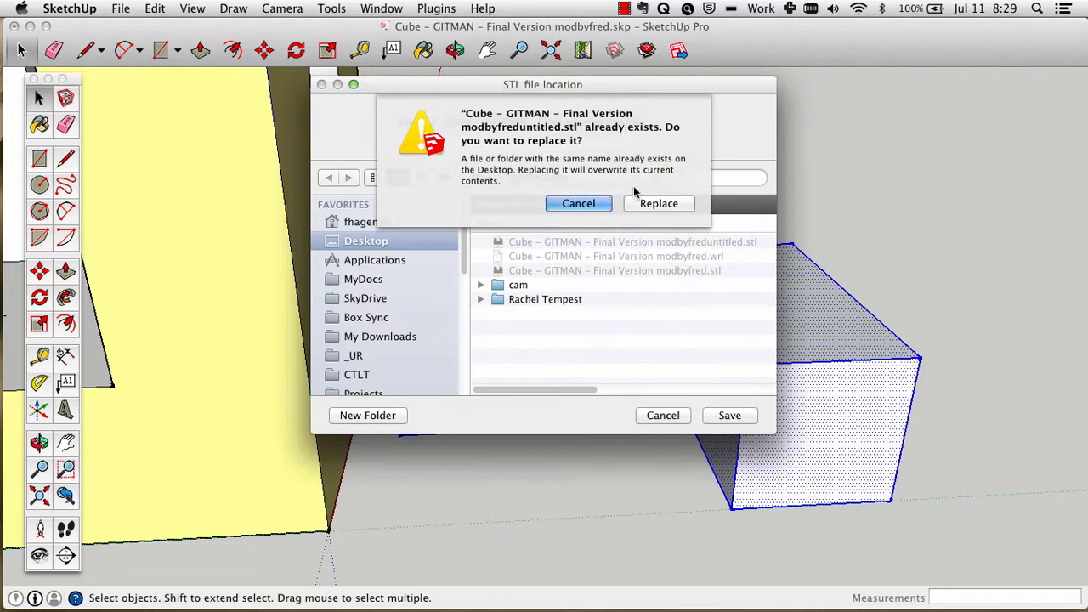
{"action": "left_click", "coordinate": [638, 200]}
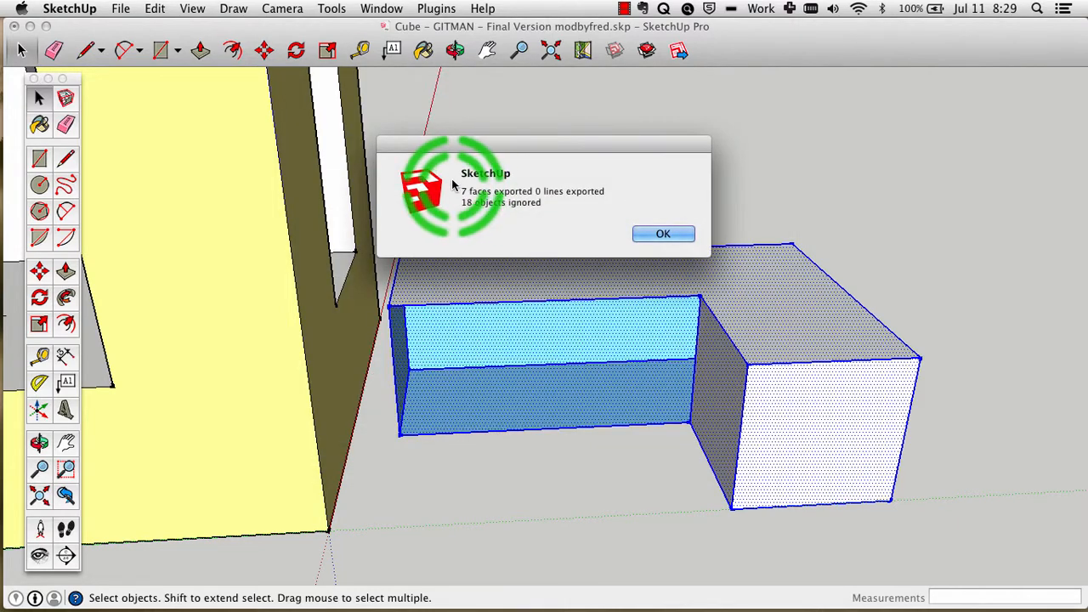
{"action": "left_click", "coordinate": [662, 236]}
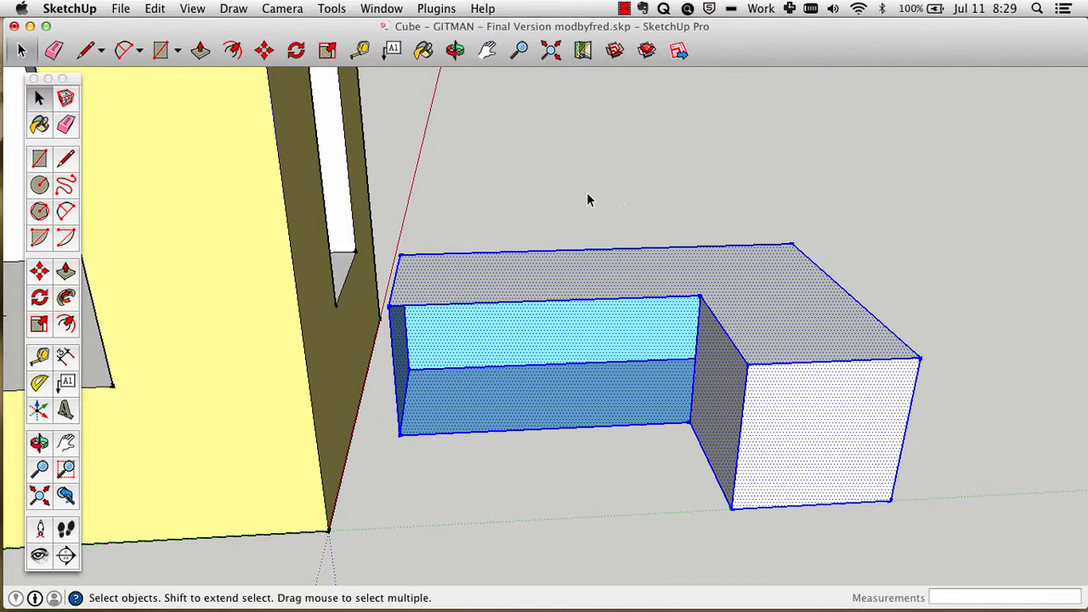
- Make the selected geometry of the open L-shaped piece into a group
{"action": "left_click", "coordinate": [555, 263]}
{"action": "left_click", "coordinate": [607, 281]}
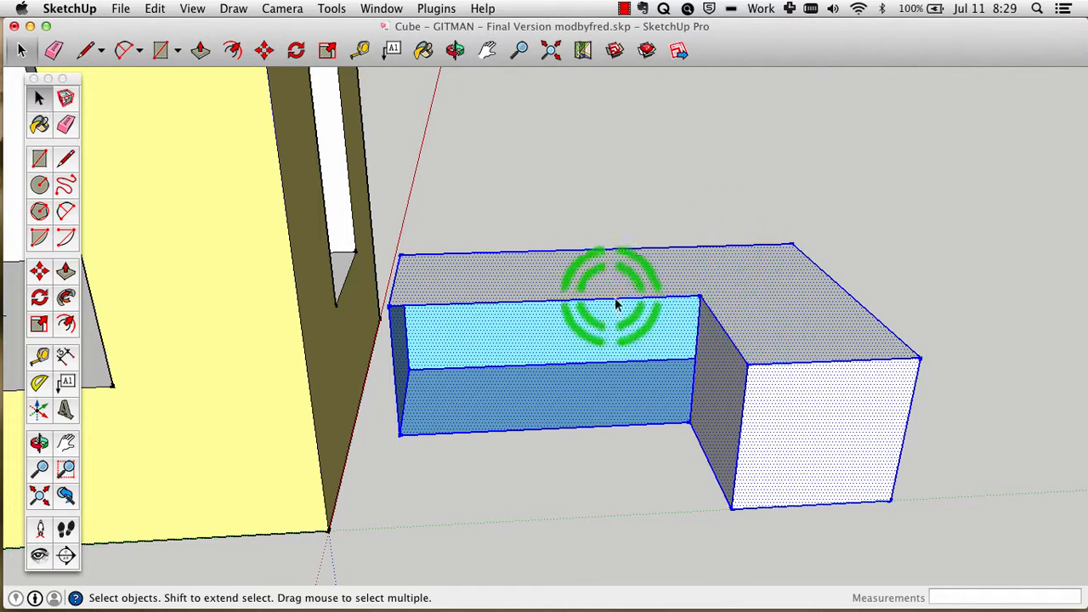
{"action": "right_click", "coordinate": [553, 271]}
{"action": "left_click", "coordinate": [644, 396]}
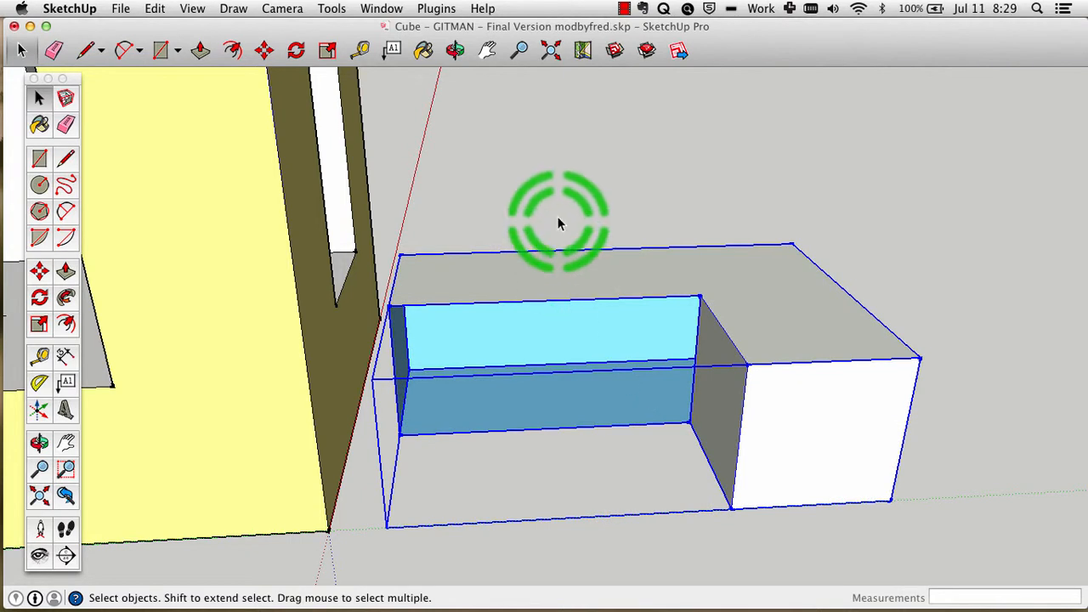
- Run Solid Inspector on the L-shaped group and examine the edges it marks as errors
{"action": "left_click", "coordinate": [331, 10]}
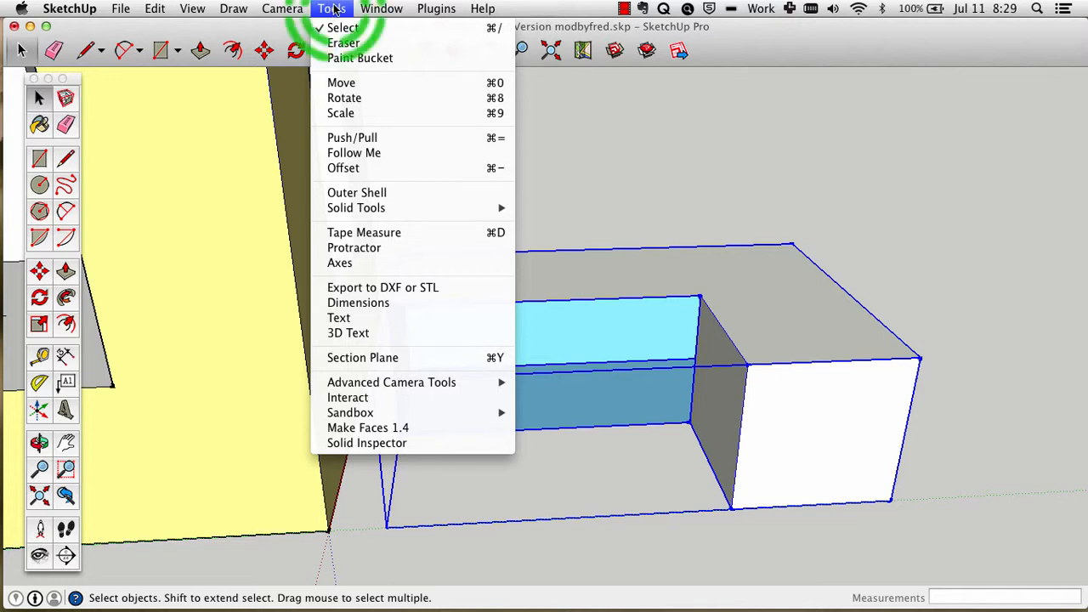
{"action": "left_click", "coordinate": [381, 447]}
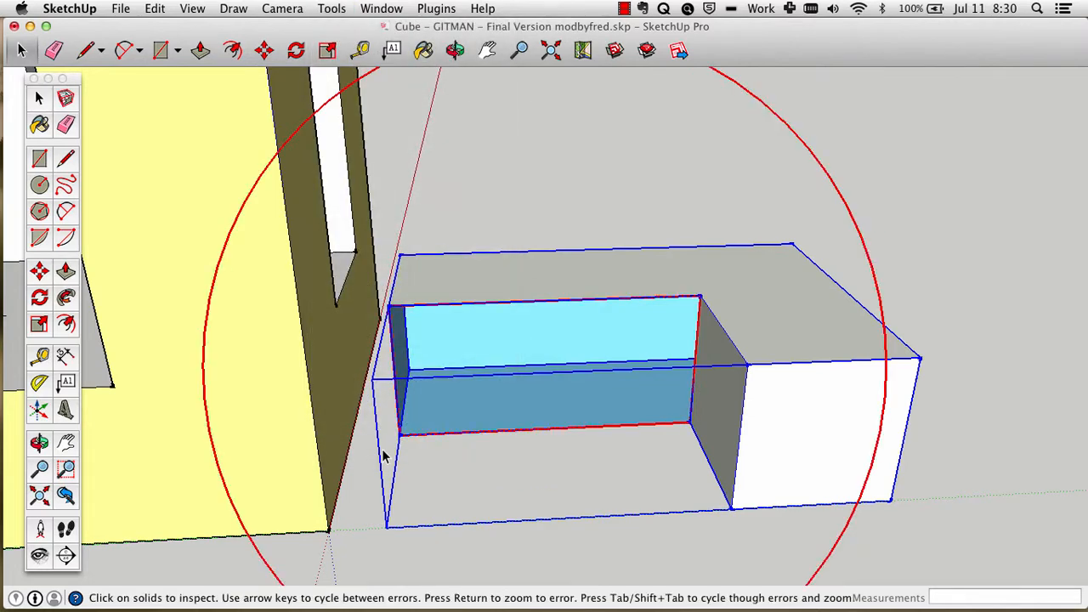
{"action": "scroll", "coordinate": [382, 457], "scroll_direction": "down", "scroll_amount": 3}
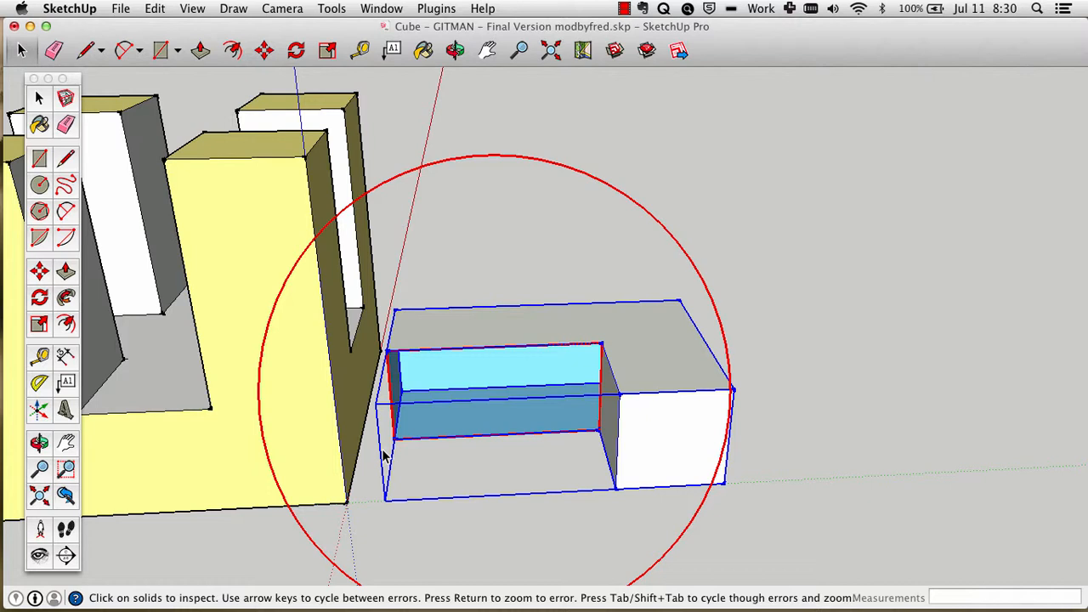
{"action": "left_click_drag", "start_coordinate": [392, 436], "coordinate": [385, 372]}
{"action": "left_click", "coordinate": [522, 332]}
{"action": "key", "text": "o"}
{"action": "left_click", "coordinate": [517, 342]}
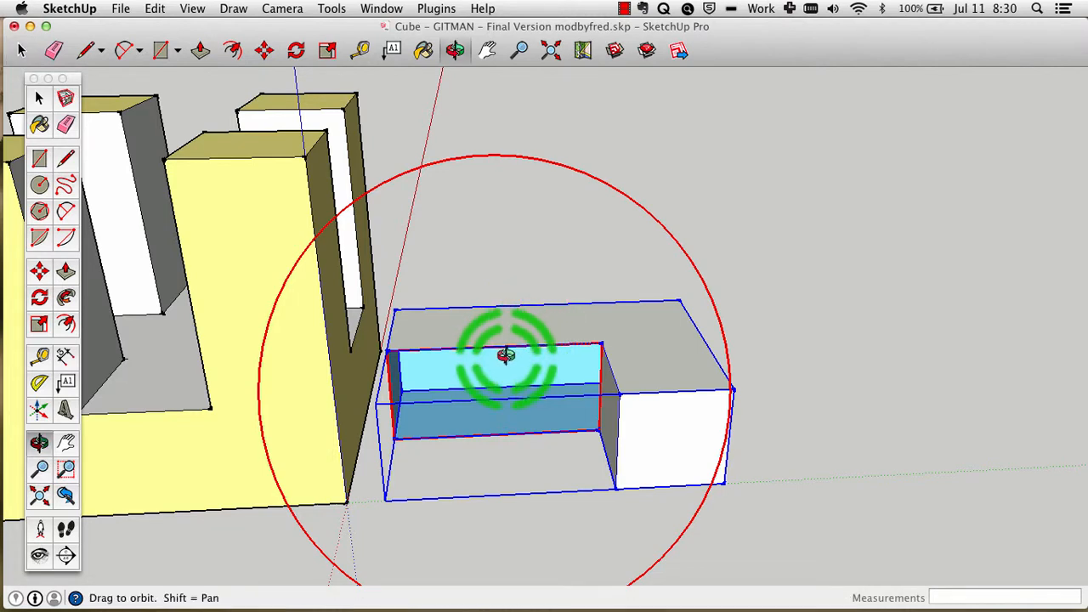
{"action": "mouse_move", "coordinate": [505, 355]}
{"action": "left_mouse_down"}
{"action": "mouse_move", "coordinate": [709, 331]}
{"action": "mouse_move", "coordinate": [427, 382]}
{"action": "mouse_move", "coordinate": [512, 371]}
{"action": "left_mouse_up"}
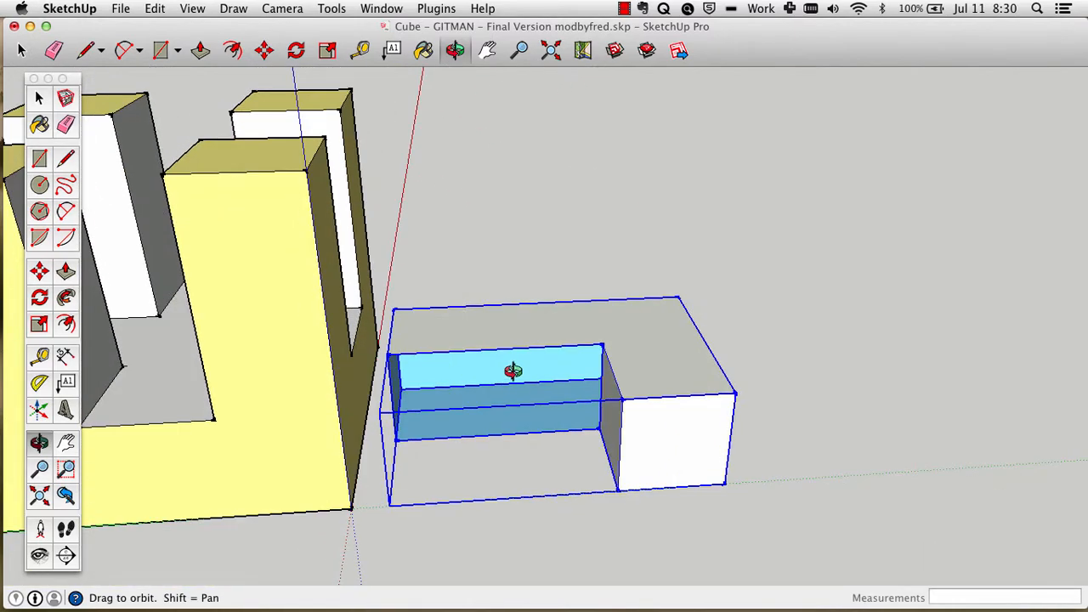
- Inspect the L-shaped group with Solid Inspector again from another angle and zoom to the marked error
{"action": "left_click", "coordinate": [458, 196]}
{"action": "left_click_drag", "start_coordinate": [606, 420], "coordinate": [586, 405]}
{"action": "left_click", "coordinate": [332, 8]}
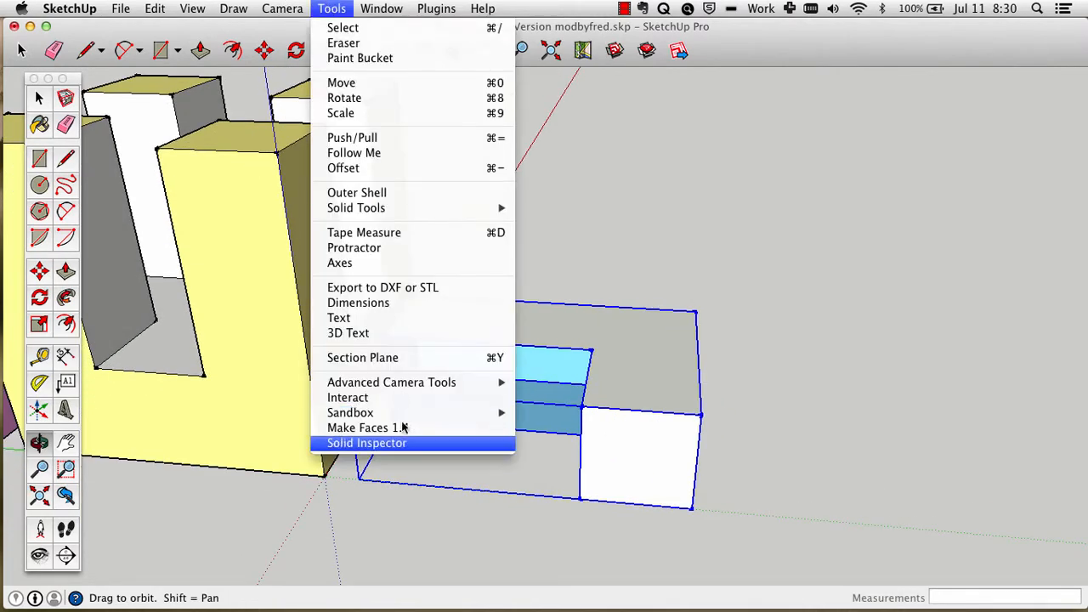
{"action": "left_click", "coordinate": [408, 448]}
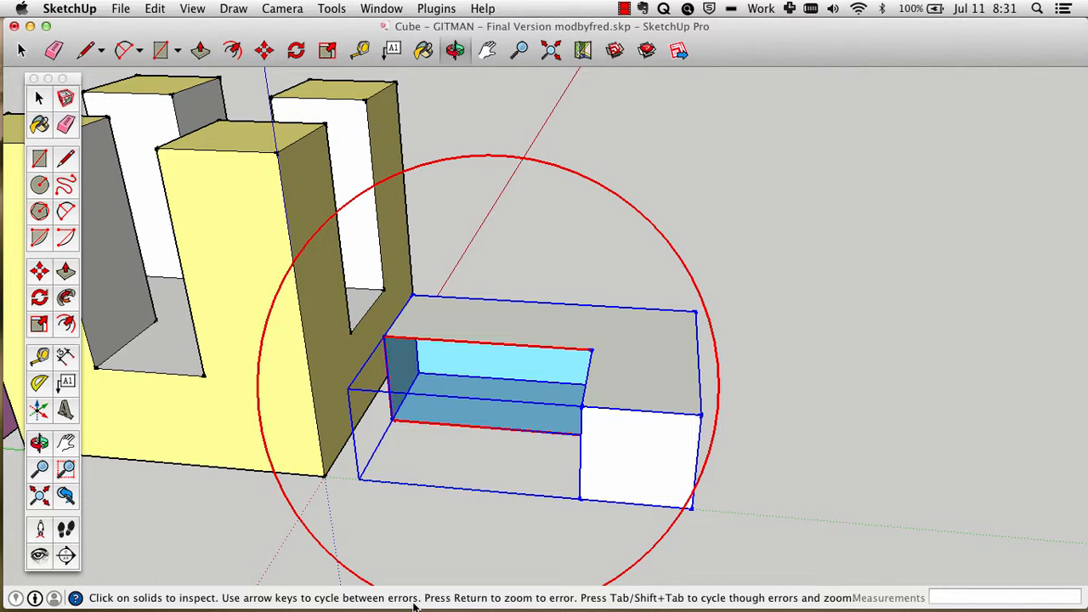
{"action": "mouse_move", "coordinate": [416, 605]}
{"action": "left_mouse_down"}
{"action": "mouse_move", "coordinate": [513, 604]}
{"action": "mouse_move", "coordinate": [434, 596]}
{"action": "left_mouse_up"}
{"action": "key", "text": "Return"}
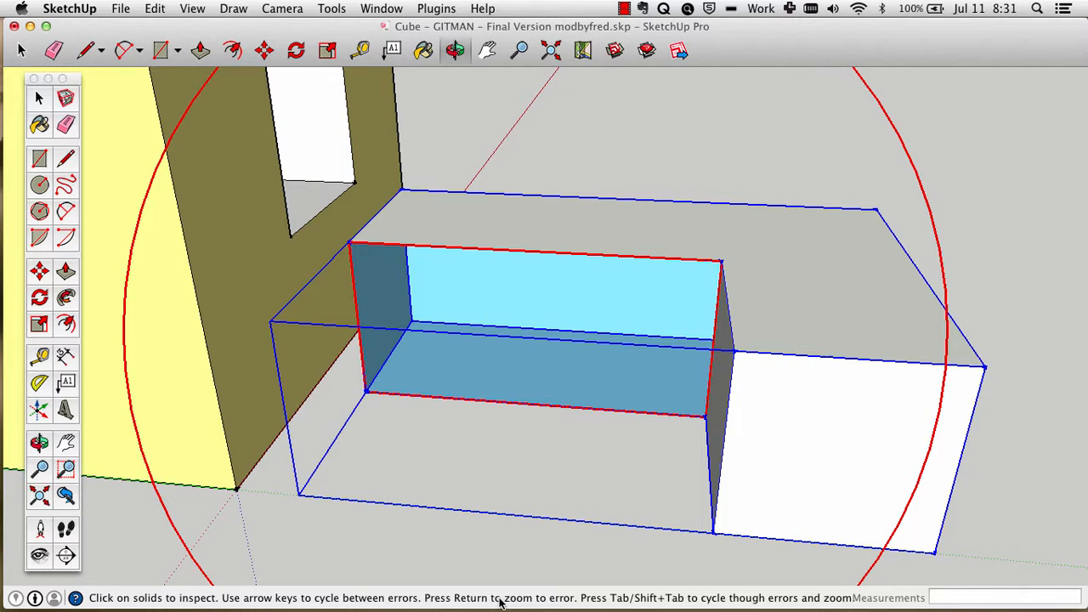
{"action": "mouse_move", "coordinate": [416, 366]}
{"action": "left_mouse_down"}
{"action": "mouse_move", "coordinate": [351, 286]}
{"action": "mouse_move", "coordinate": [349, 242]}
{"action": "mouse_move", "coordinate": [720, 259]}
{"action": "left_mouse_up"}
- Inside the L-shaped group, rebuild the missing long inner side face from its four border edges with Make Faces 1.4, and dismiss the statistics
{"action": "middle_click_drag", "start_coordinate": [510, 134], "coordinate": [567, 135]}
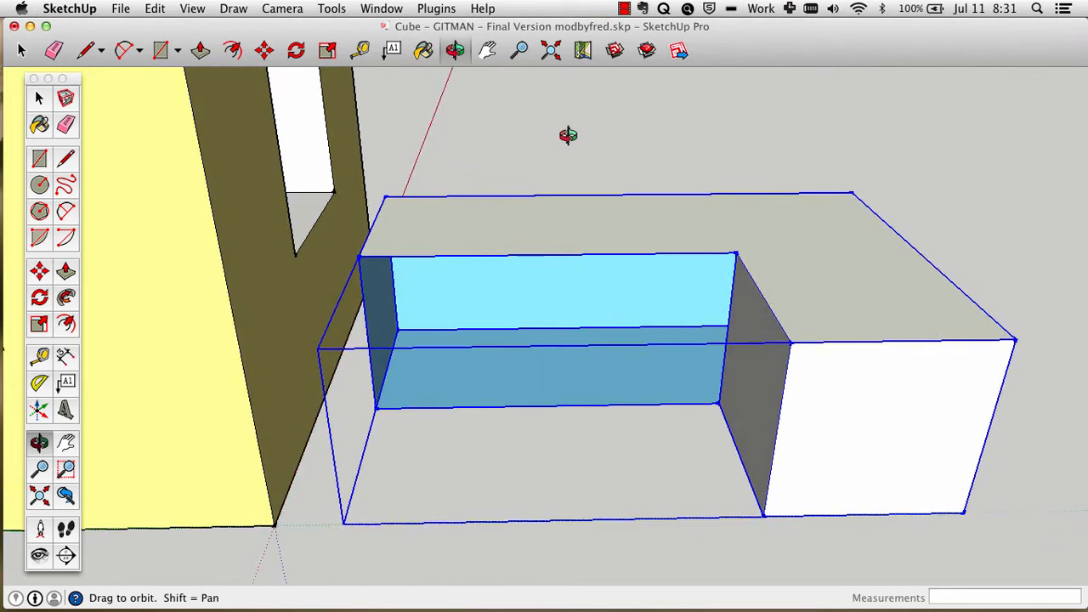
{"action": "key", "text": "space"}
{"action": "double_click", "coordinate": [486, 274]}
{"action": "left_click", "coordinate": [498, 255]}
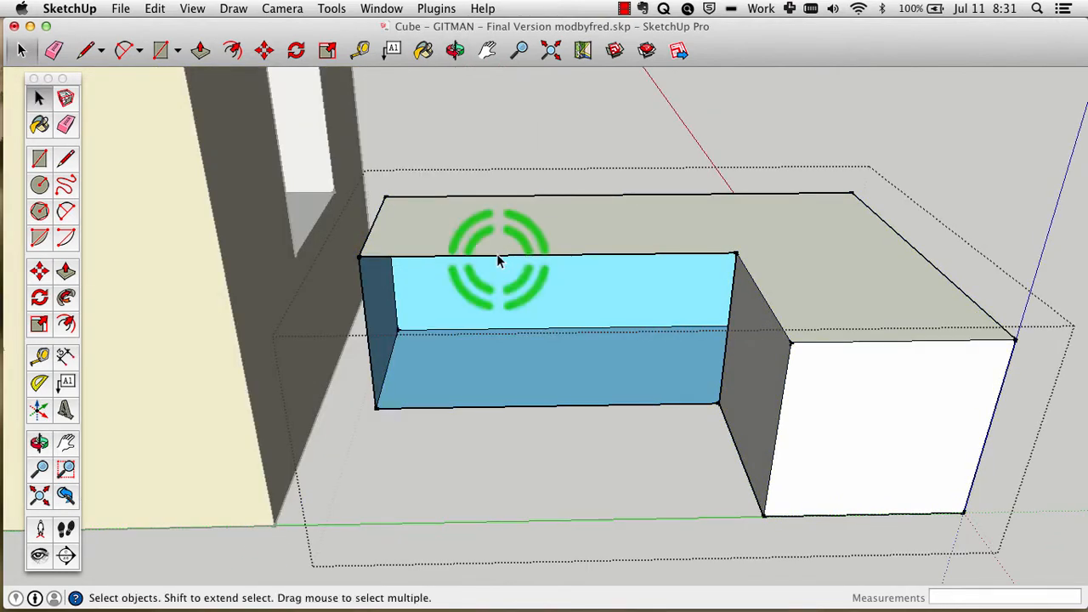
{"action": "scroll", "coordinate": [498, 255], "scroll_direction": "up", "scroll_amount": 2}
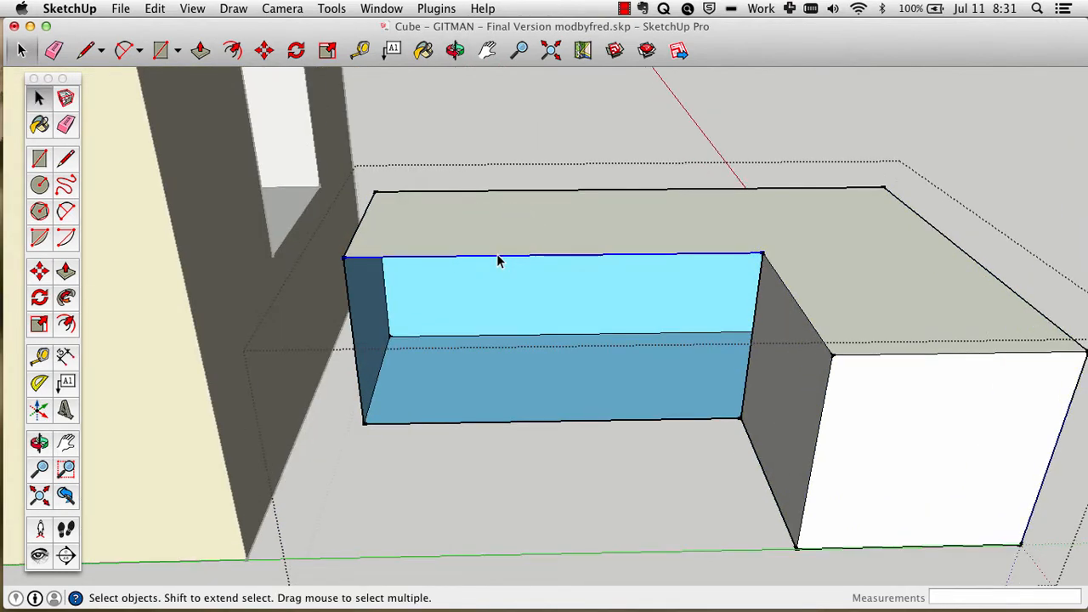
{"action": "left_click", "coordinate": [395, 284]}
{"action": "left_click", "coordinate": [348, 298], "text": "shift"}
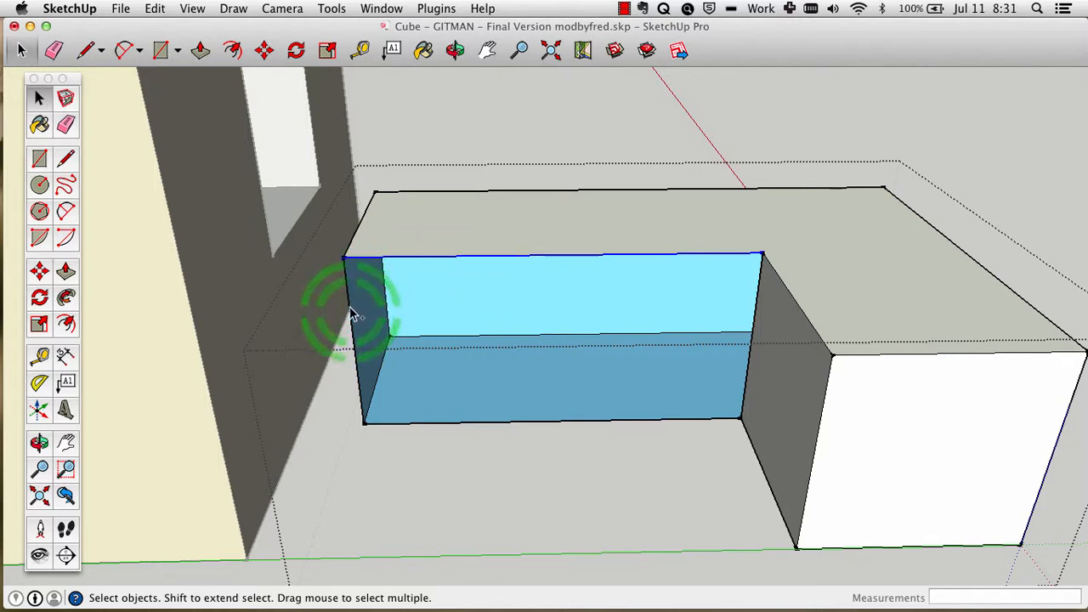
{"action": "left_click", "coordinate": [450, 423], "text": "shift"}
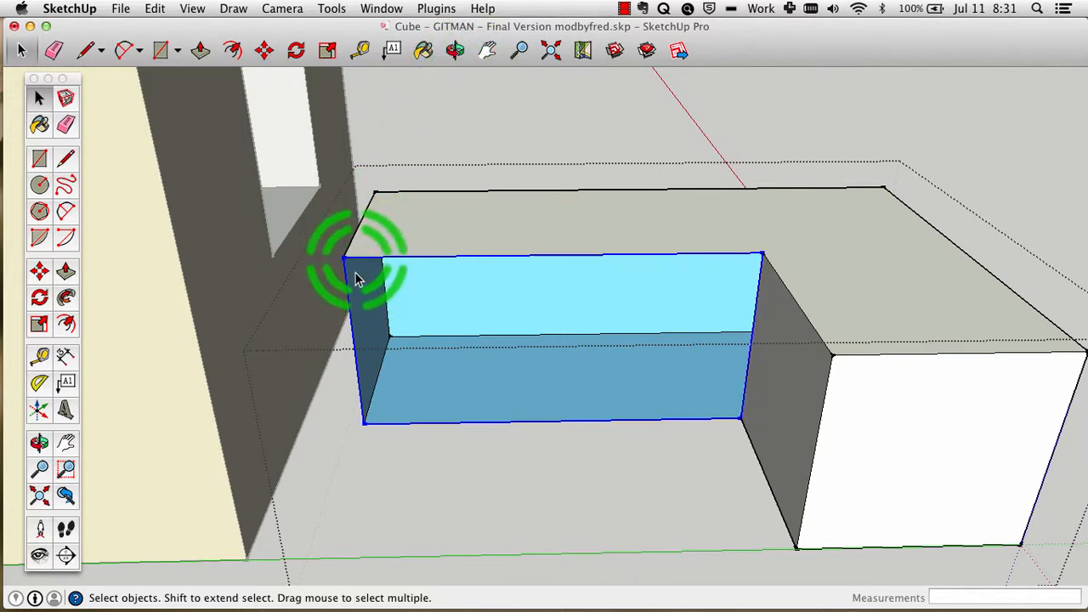
{"action": "left_click", "coordinate": [331, 9]}
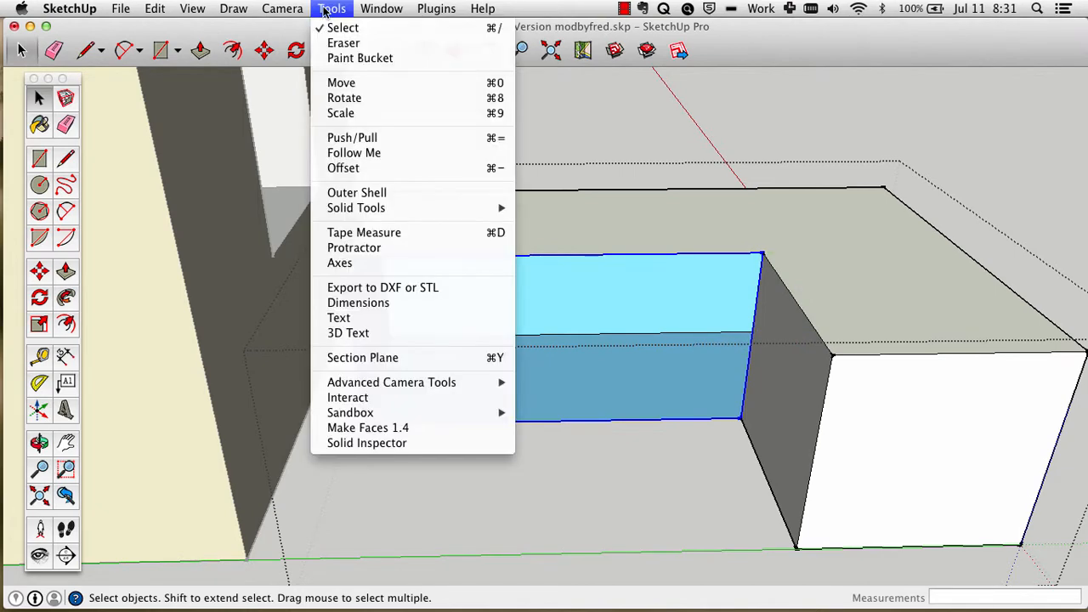
{"action": "left_click", "coordinate": [389, 429]}
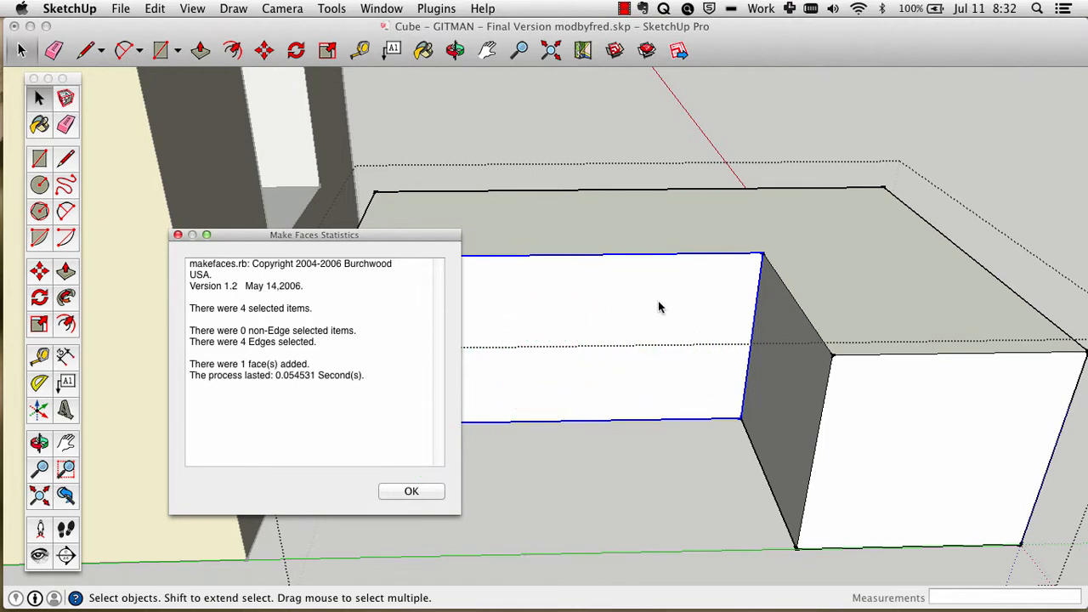
{"action": "left_click", "coordinate": [755, 388]}
{"action": "left_click", "coordinate": [573, 345]}
{"action": "left_click_drag", "start_coordinate": [381, 374], "coordinate": [189, 260]}
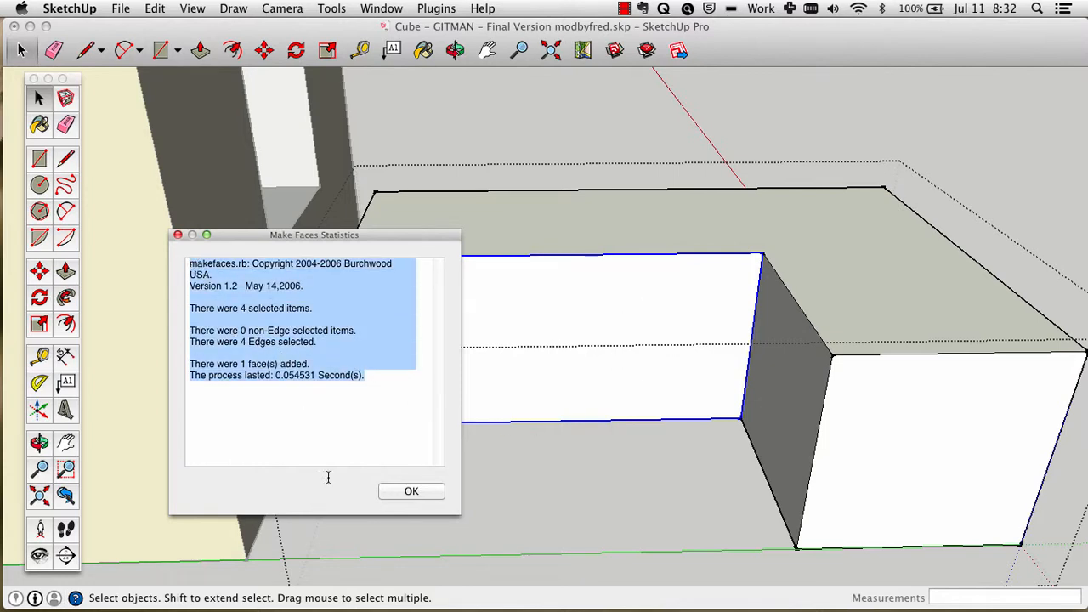
{"action": "left_click", "coordinate": [403, 492]}
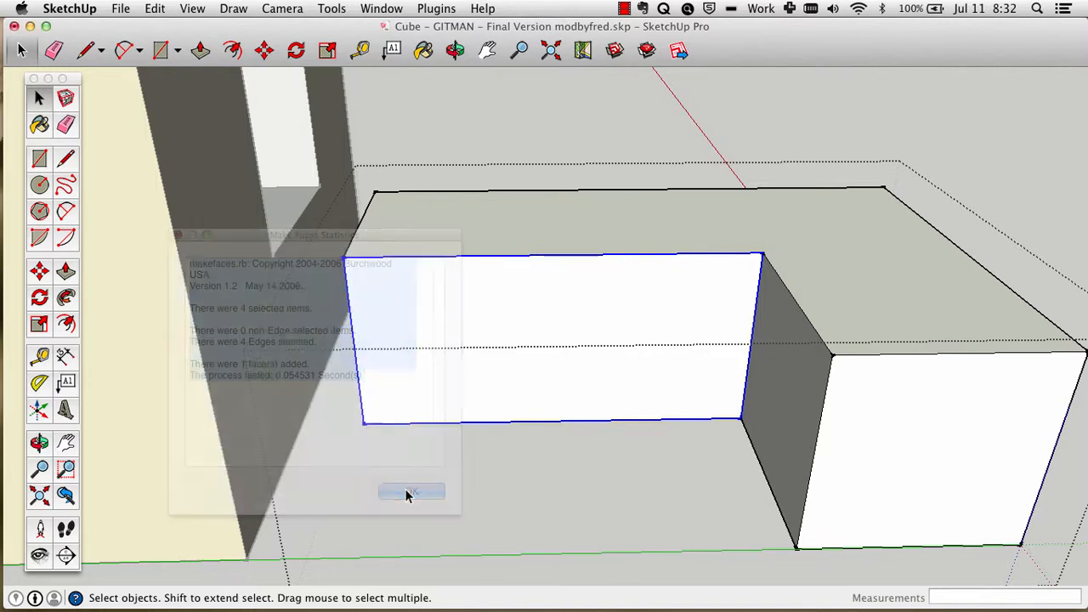
- Leave group editing and check the repaired L-shaped group for errors with Solid Inspector
{"action": "left_click", "coordinate": [493, 128]}
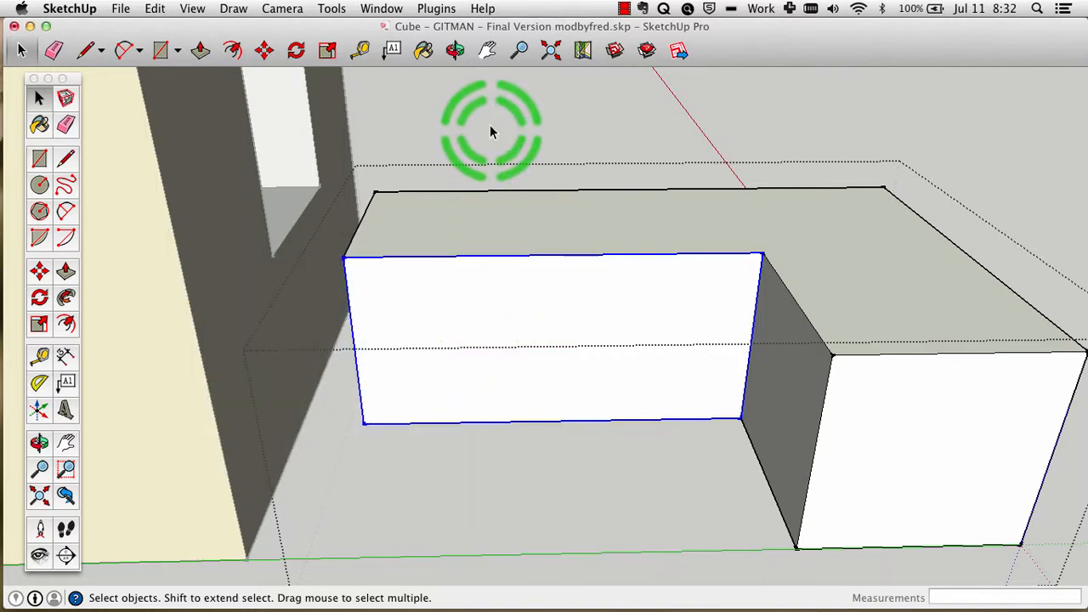
{"action": "left_click", "coordinate": [519, 250]}
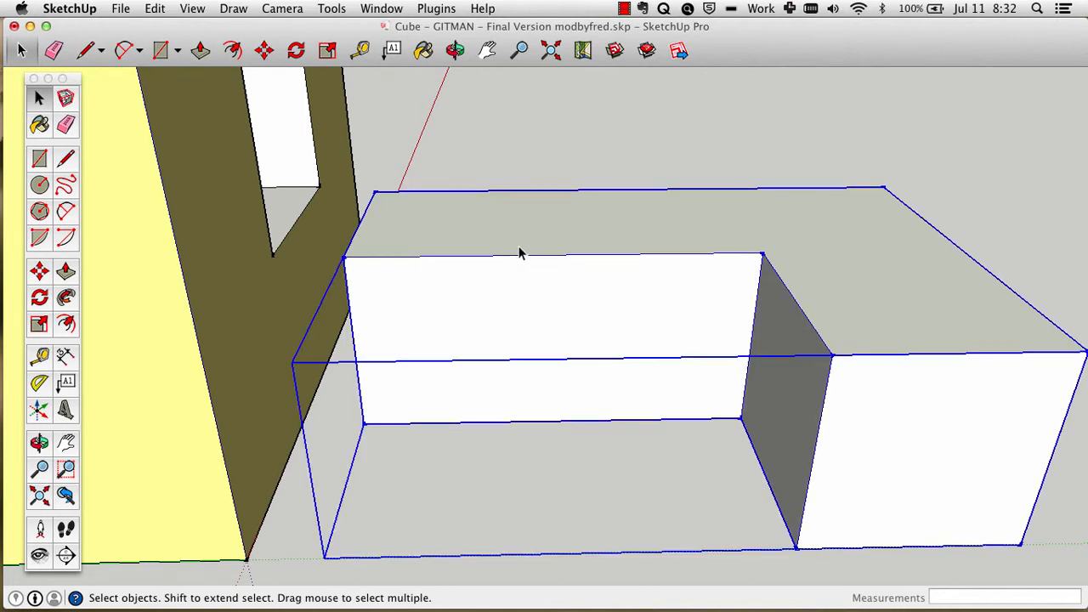
{"action": "left_click", "coordinate": [334, 9]}
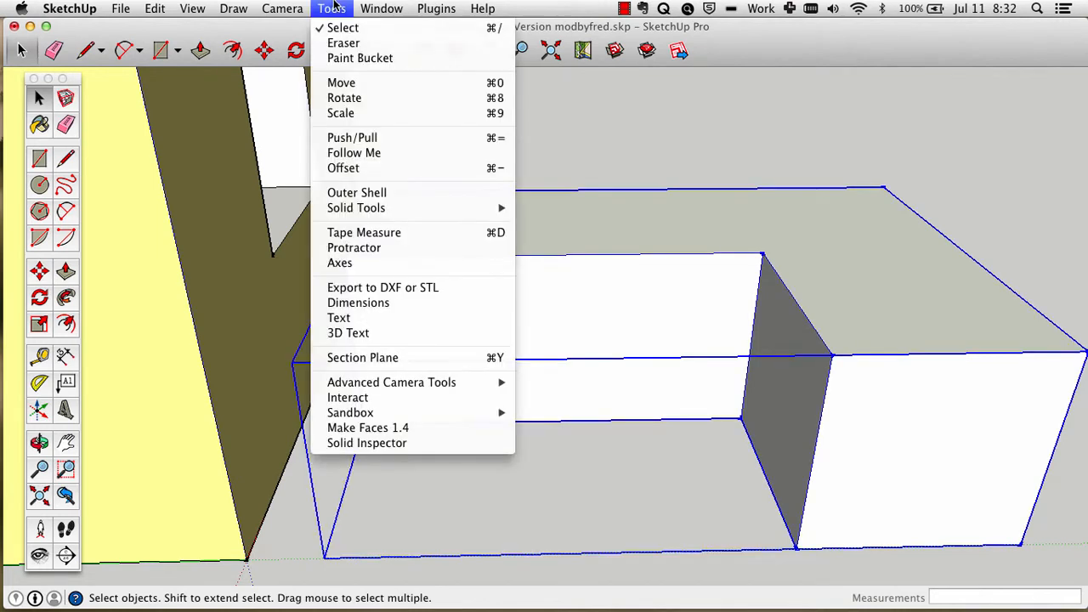
{"action": "left_click", "coordinate": [420, 443]}
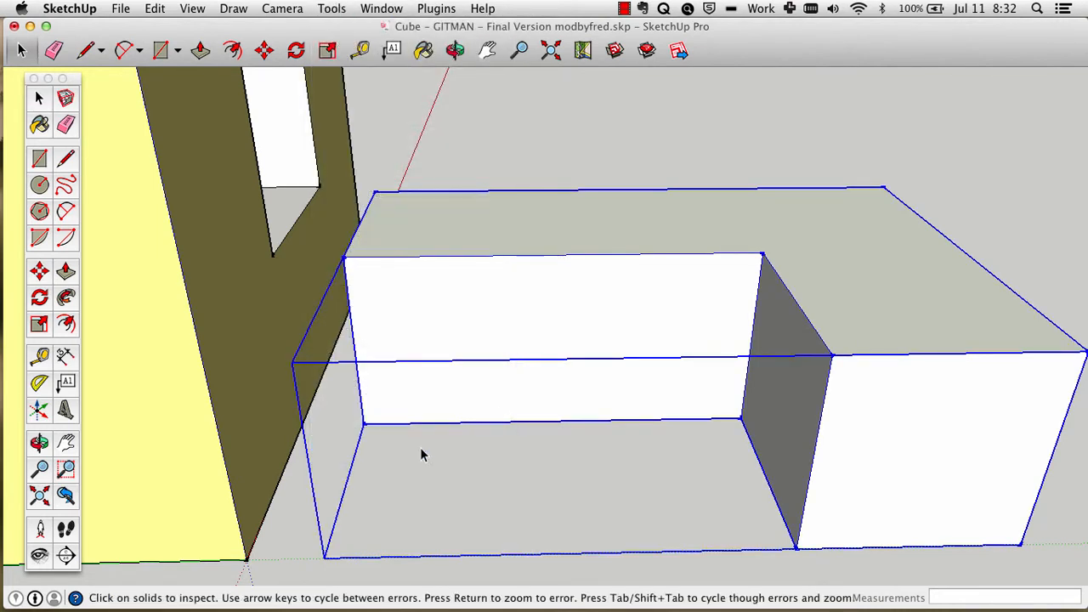
{"action": "left_click", "coordinate": [464, 138]}
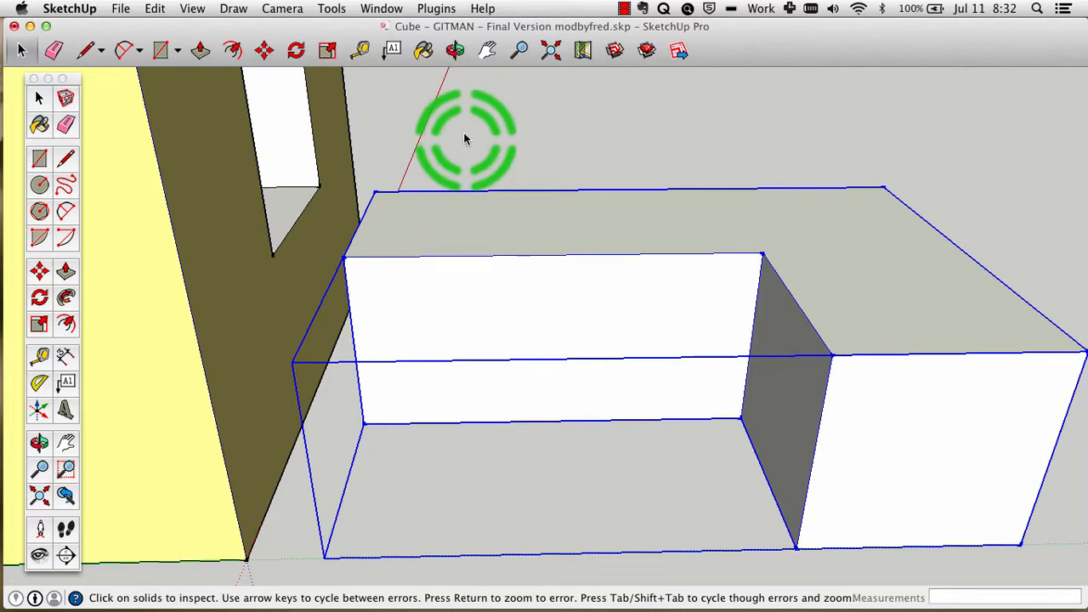
{"action": "scroll", "coordinate": [464, 137], "scroll_direction": "down", "scroll_amount": 3}
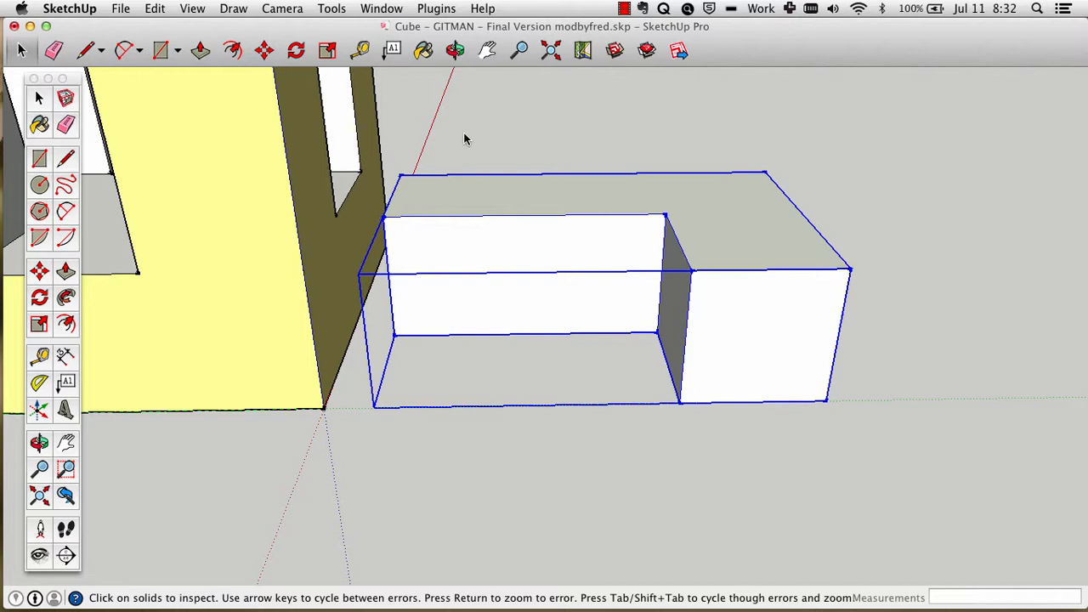
{"action": "left_click", "coordinate": [516, 229]}
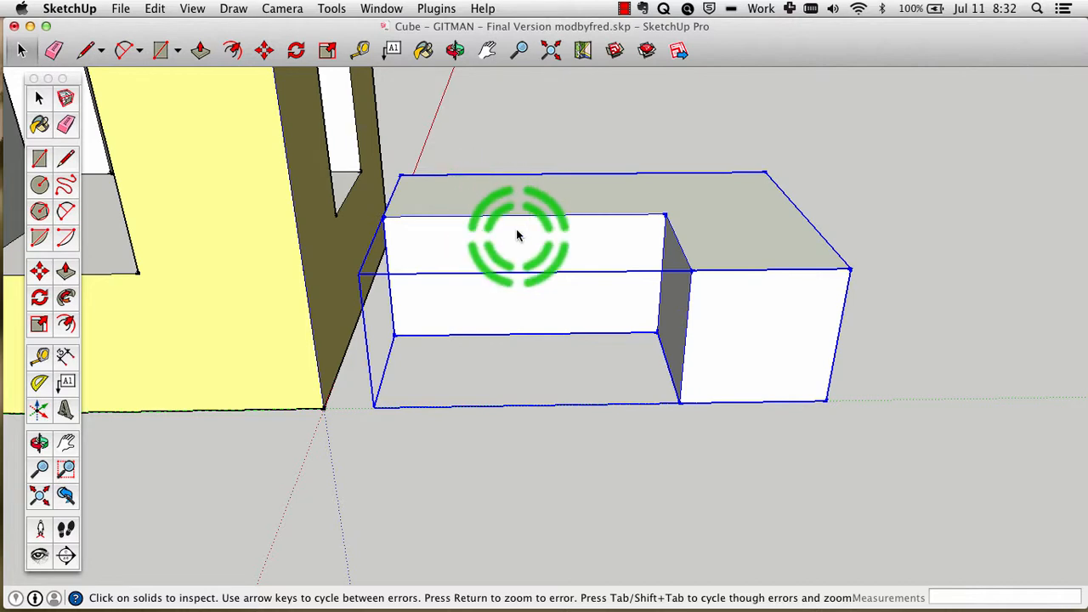
- Check the yellow cube group with Solid Inspector and examine the faces of the L-shaped piece from several sides
{"action": "left_click", "coordinate": [302, 195]}
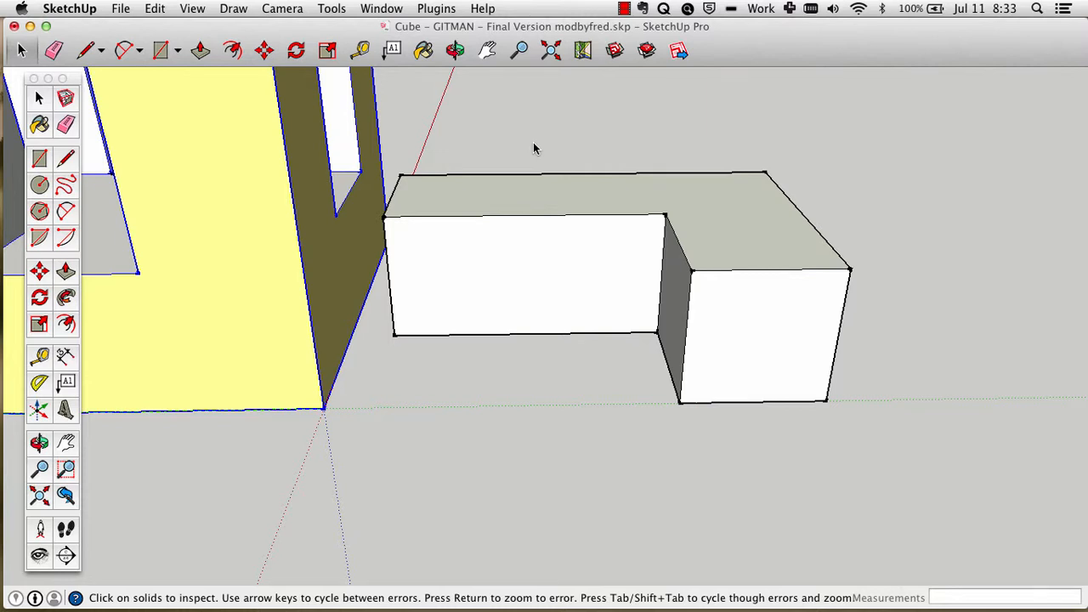
{"action": "left_click", "coordinate": [740, 217]}
{"action": "left_click", "coordinate": [709, 221]}
{"action": "left_click", "coordinate": [497, 191]}
{"action": "key", "text": "o"}
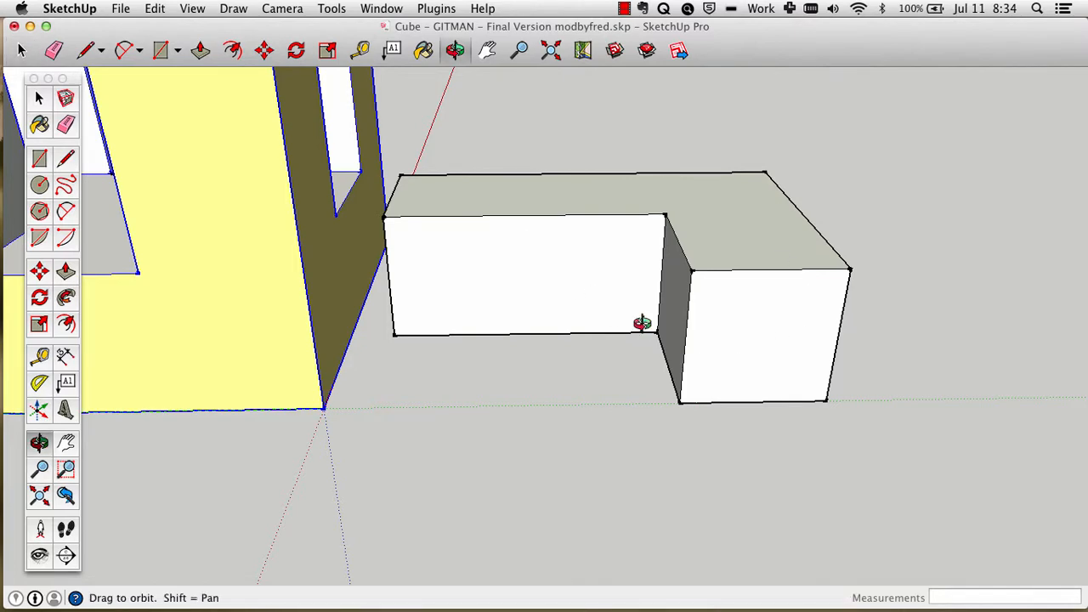
{"action": "left_click_drag", "start_coordinate": [852, 323], "coordinate": [412, 336]}
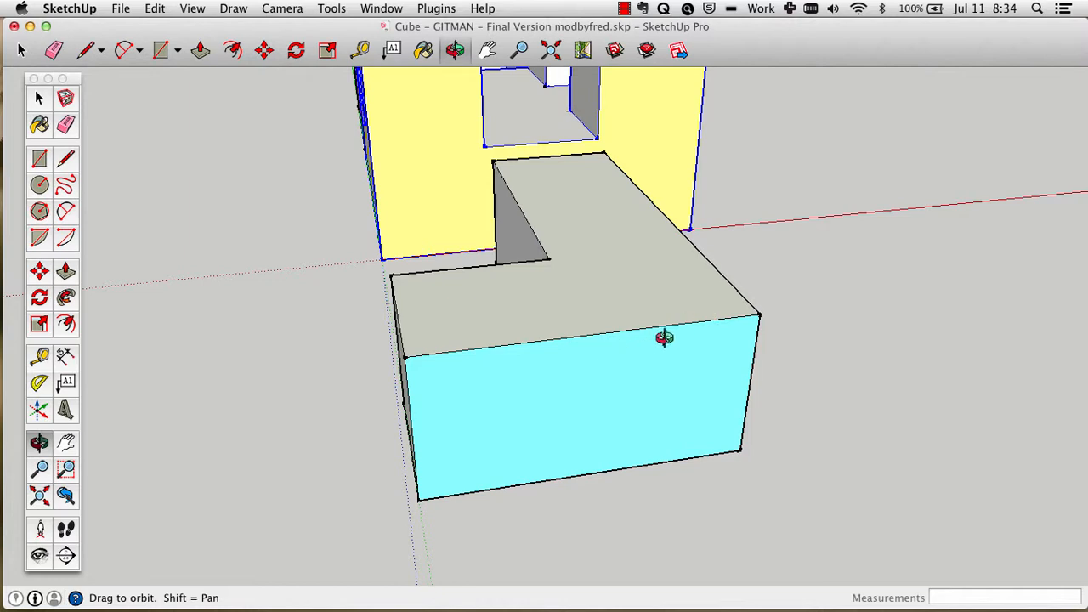
{"action": "scroll", "coordinate": [664, 338], "scroll_direction": "up", "scroll_amount": 3}
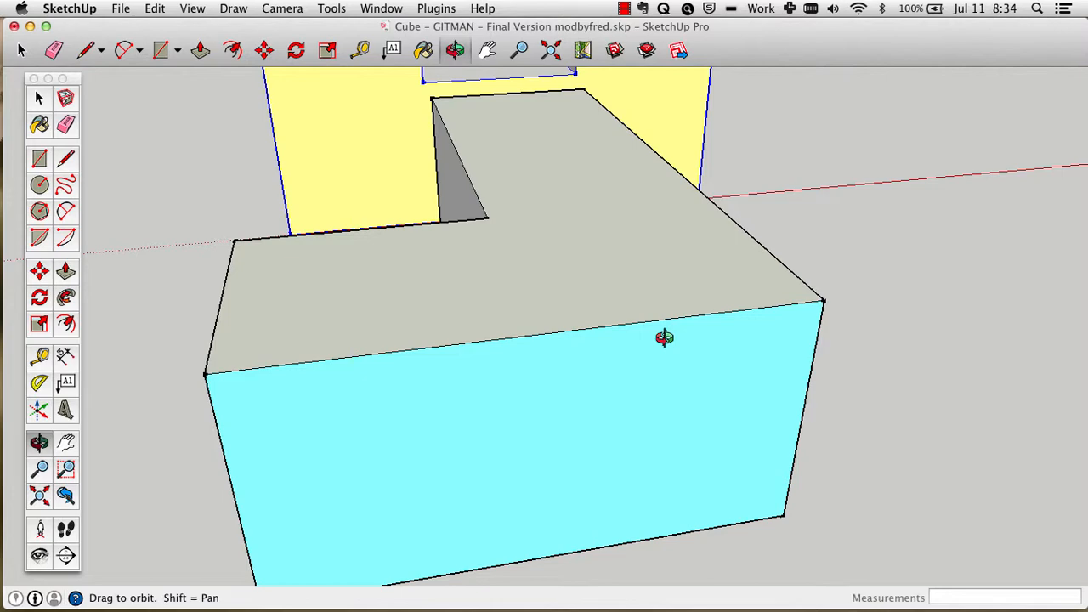
{"action": "left_click_drag", "start_coordinate": [488, 323], "coordinate": [808, 254]}
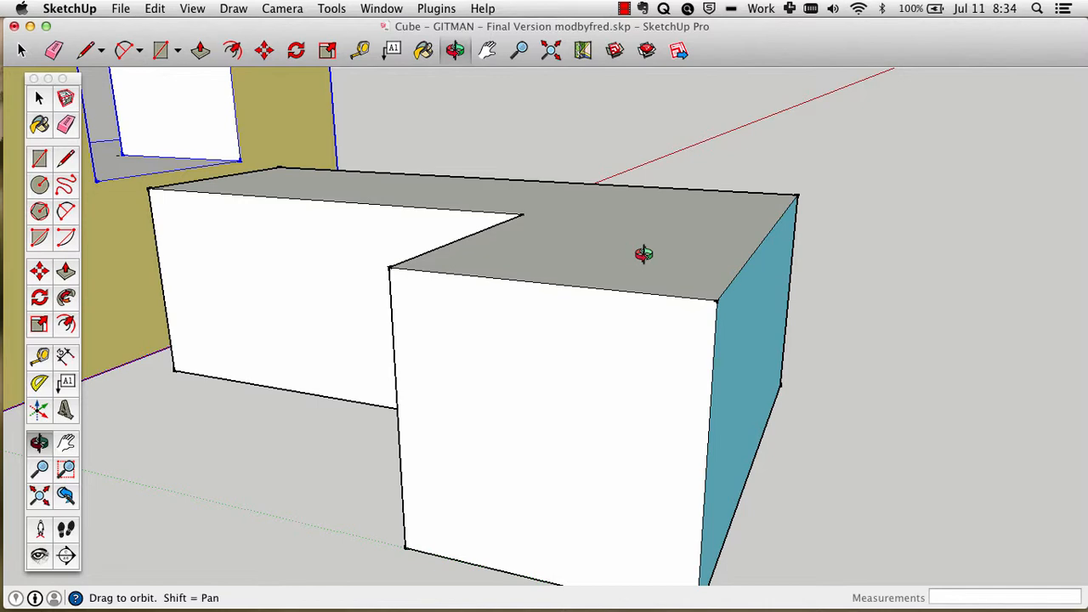
{"action": "scroll", "coordinate": [603, 301], "scroll_direction": "up", "scroll_amount": 5}
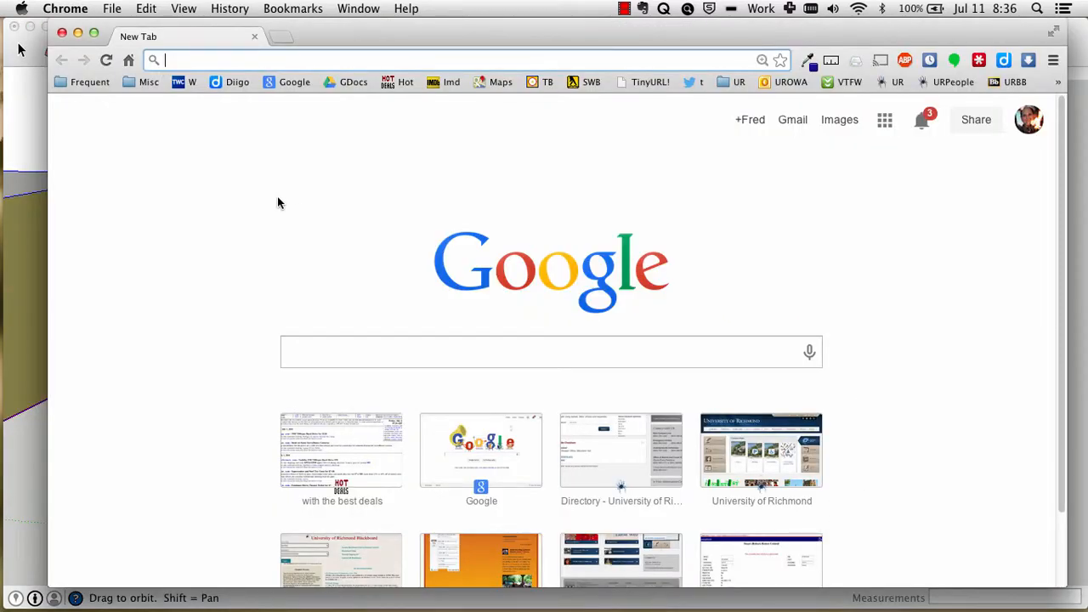
- In Chrome, open cloud.netfabb.com, sign in with the Microsoft account and grant the model repair service access
{"action": "type", "text": "cloud.netfabb.com"}
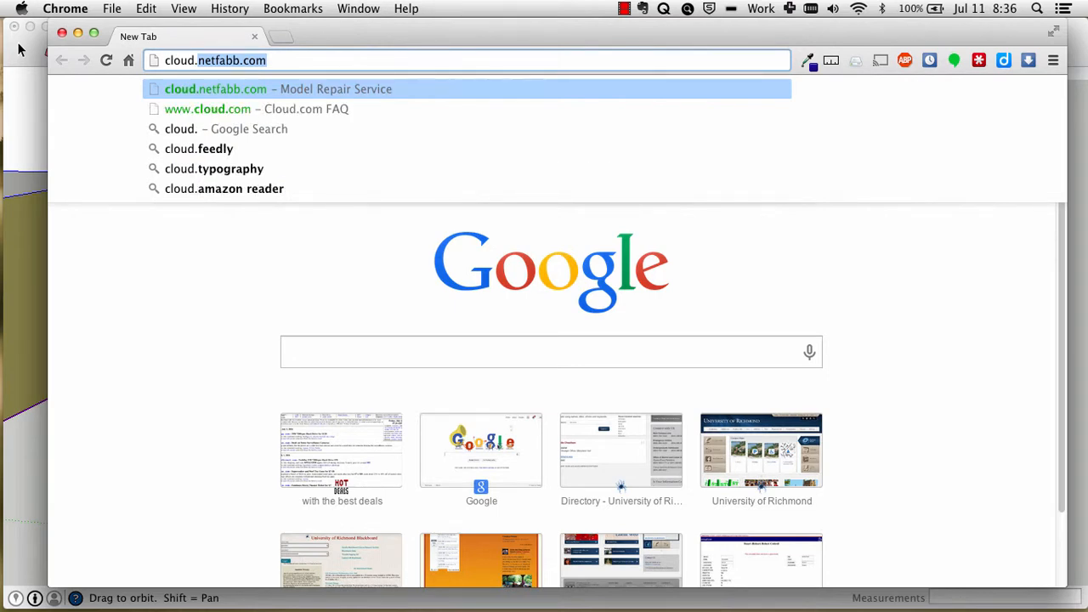
{"action": "key", "text": "Return"}
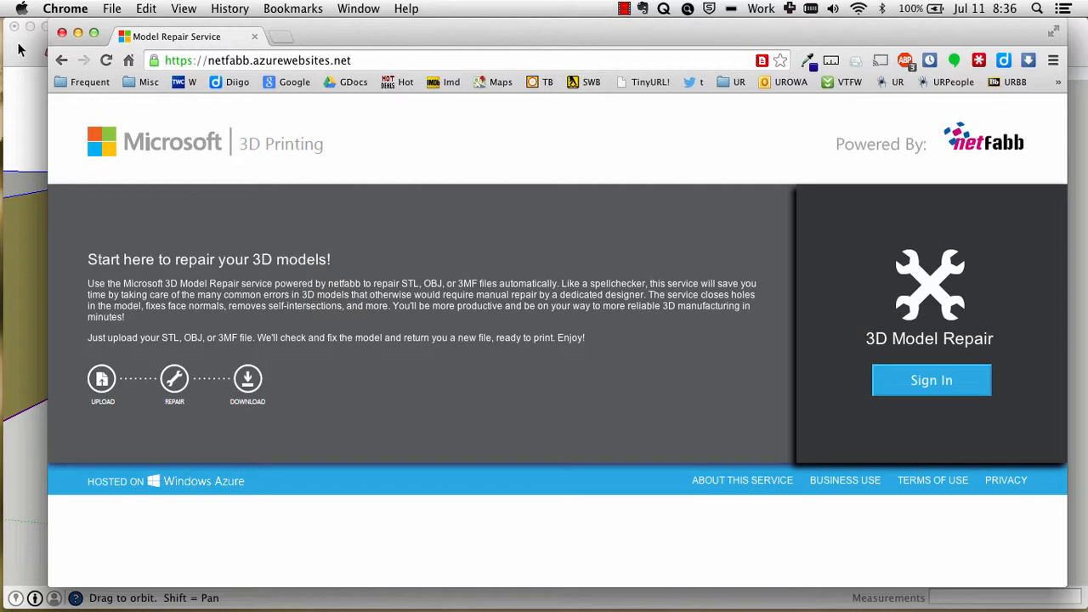
{"action": "left_click", "coordinate": [909, 379]}
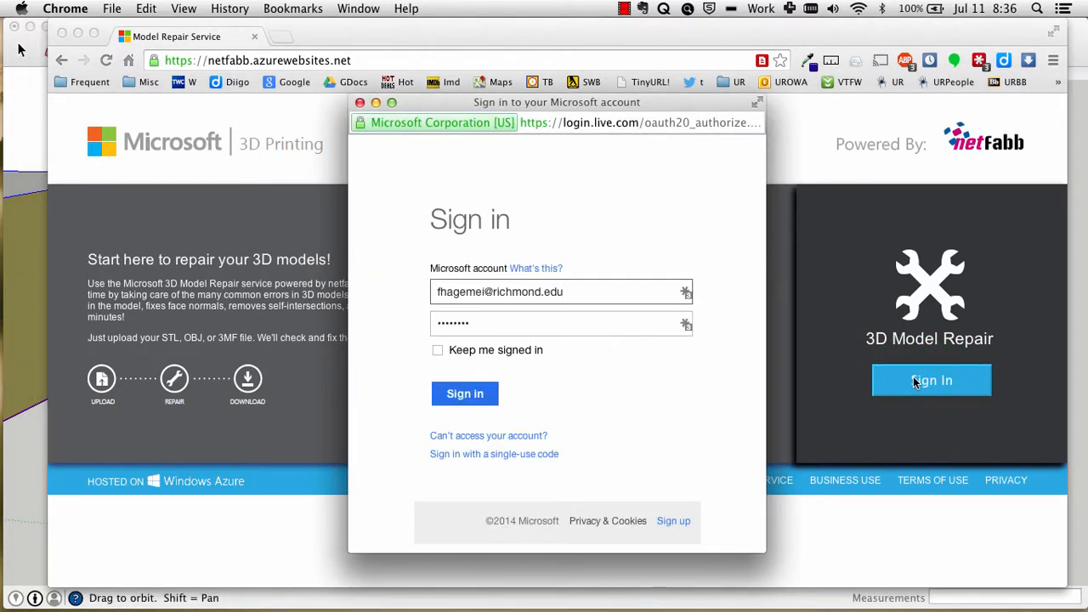
{"action": "left_click", "coordinate": [466, 395]}
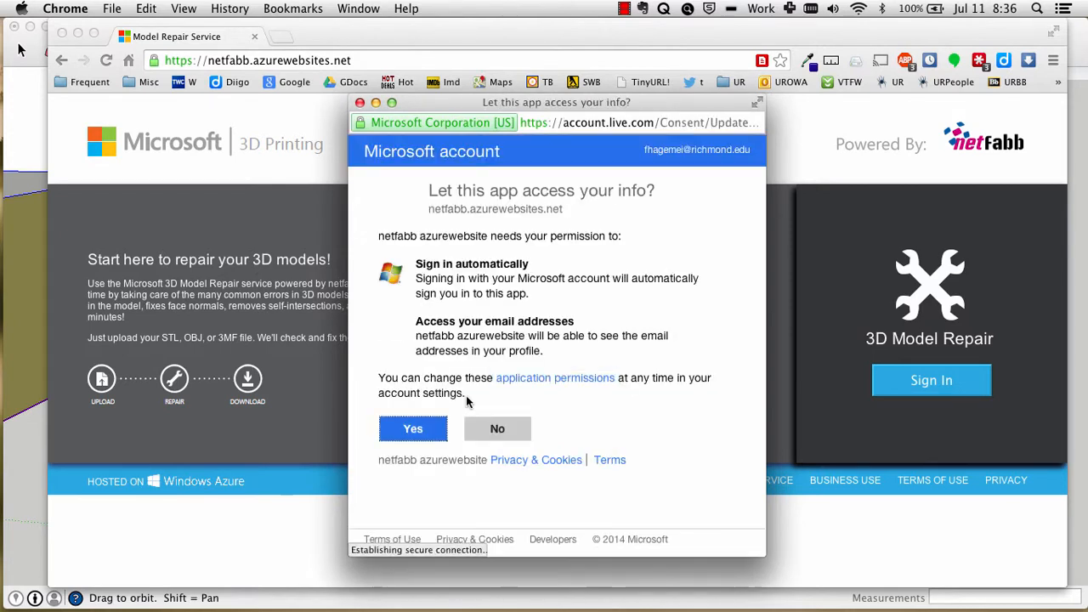
{"action": "left_click", "coordinate": [411, 429]}
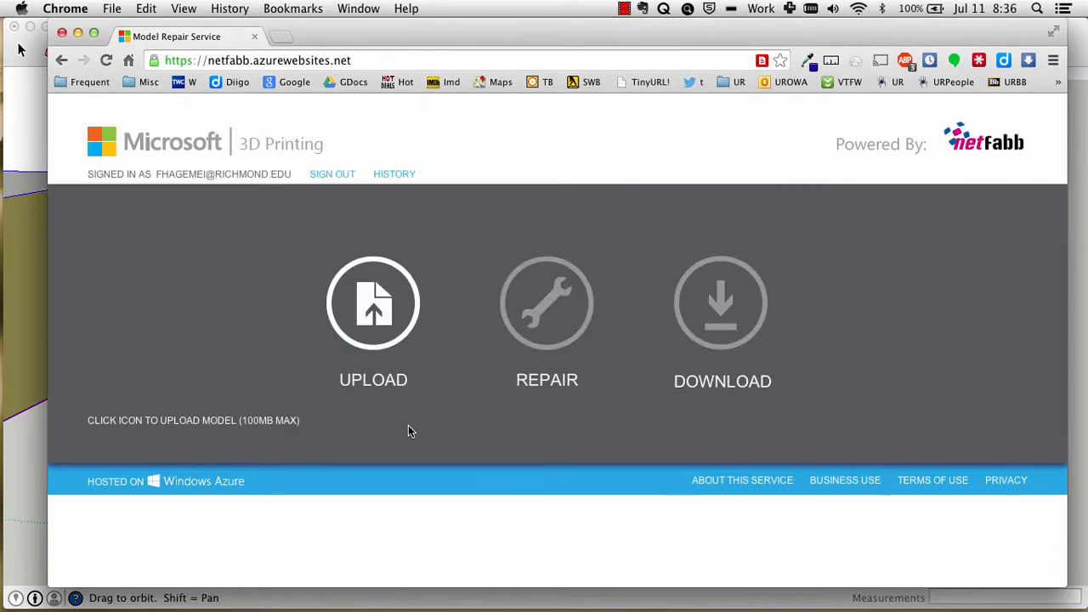
- Upload final.stl from the thingiverse folder to the model repair service and download the repaired model
{"action": "left_click", "coordinate": [411, 333]}
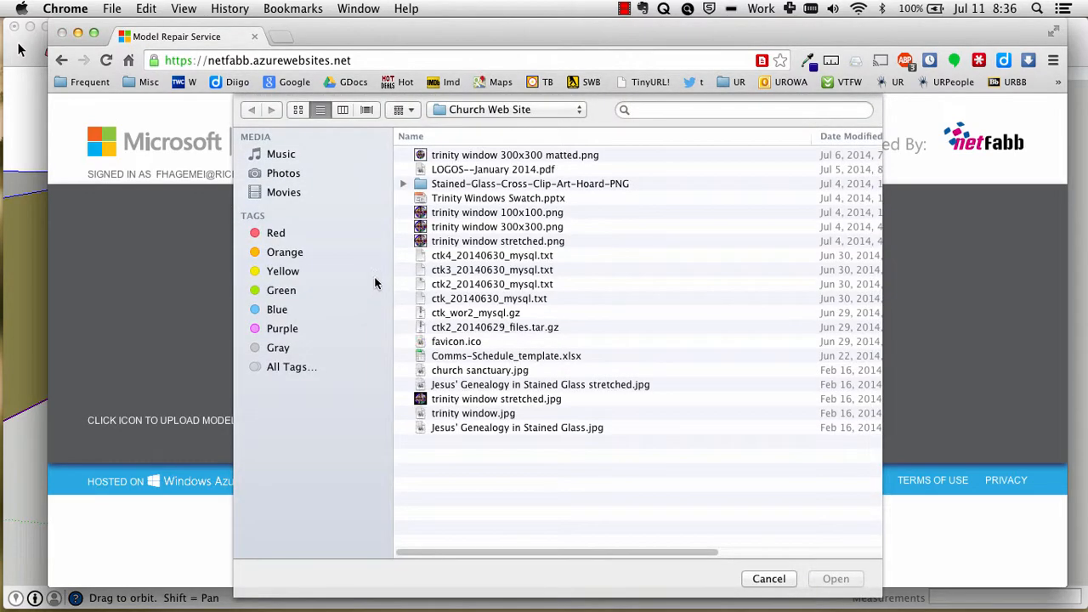
{"action": "scroll", "coordinate": [375, 283], "scroll_direction": "up", "scroll_amount": 5}
{"action": "left_click", "coordinate": [292, 270]}
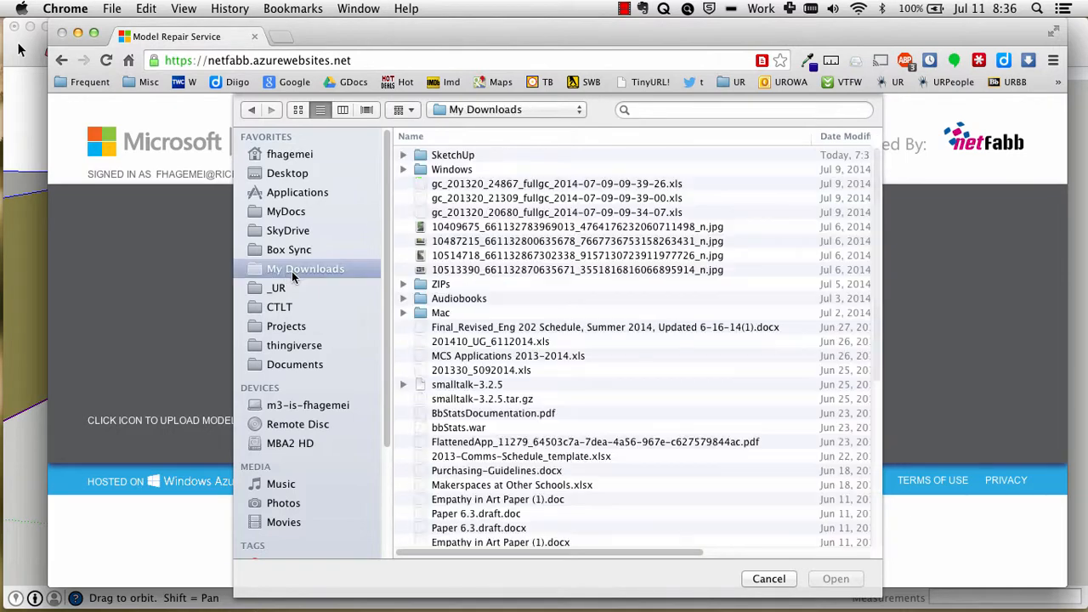
{"action": "left_click", "coordinate": [296, 346]}
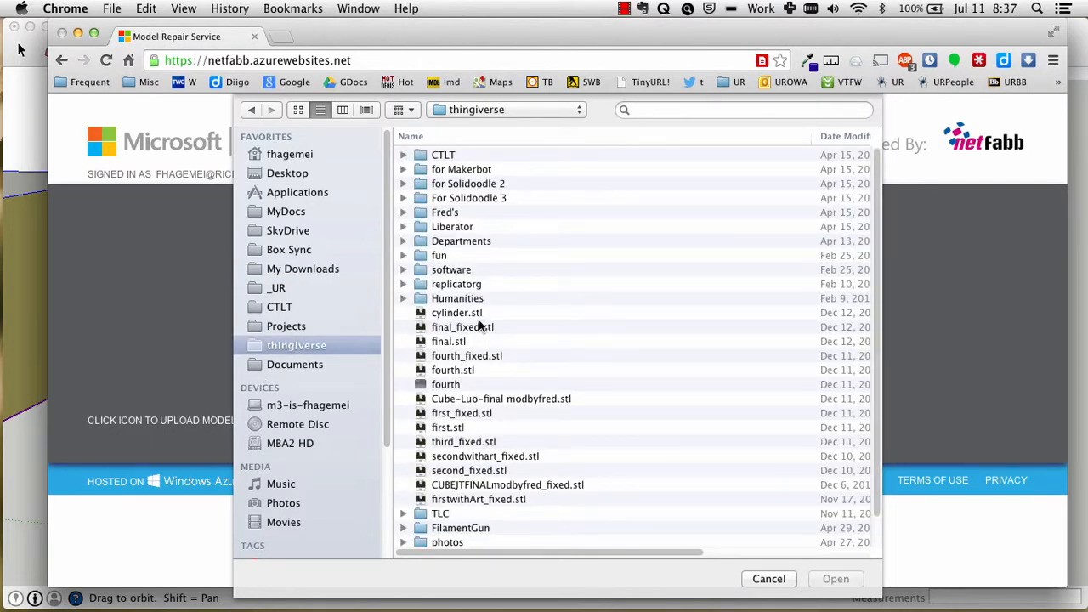
{"action": "left_click", "coordinate": [459, 328]}
{"action": "left_click", "coordinate": [457, 343]}
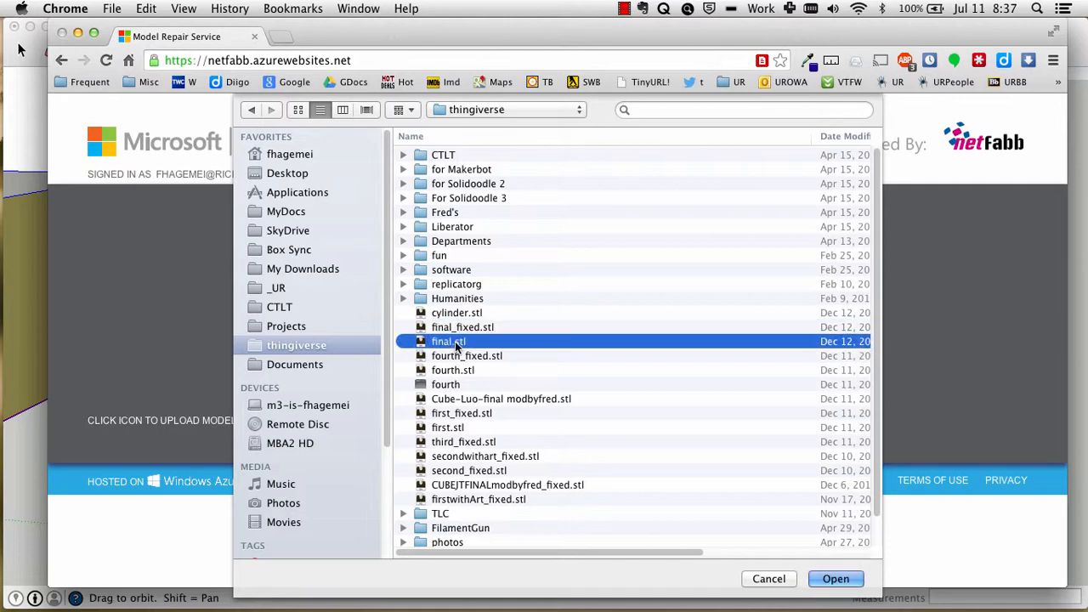
{"action": "left_click", "coordinate": [836, 581]}
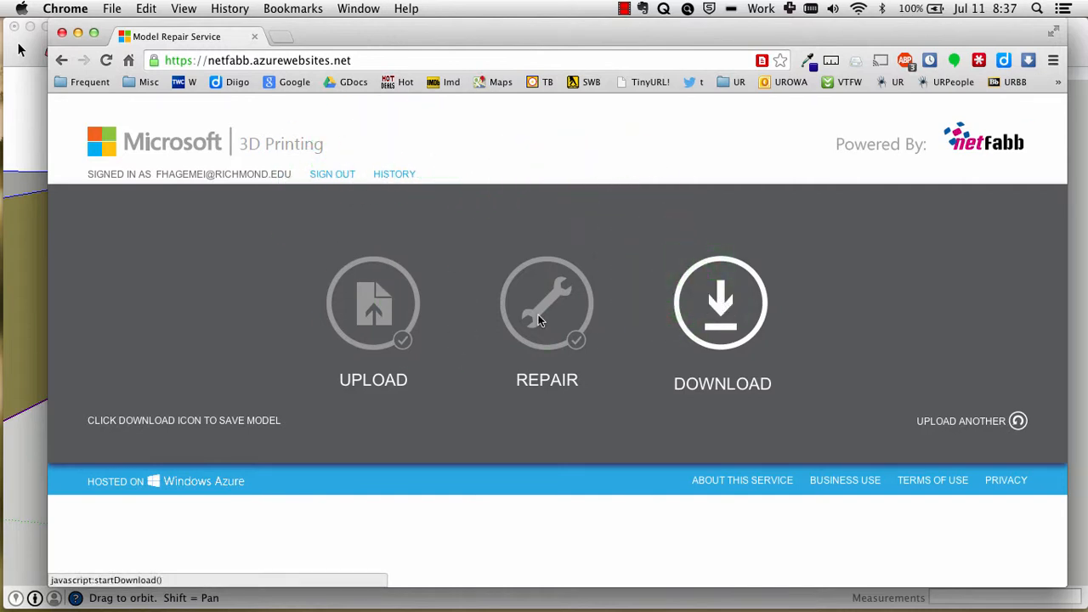
{"action": "left_click", "coordinate": [720, 313]}
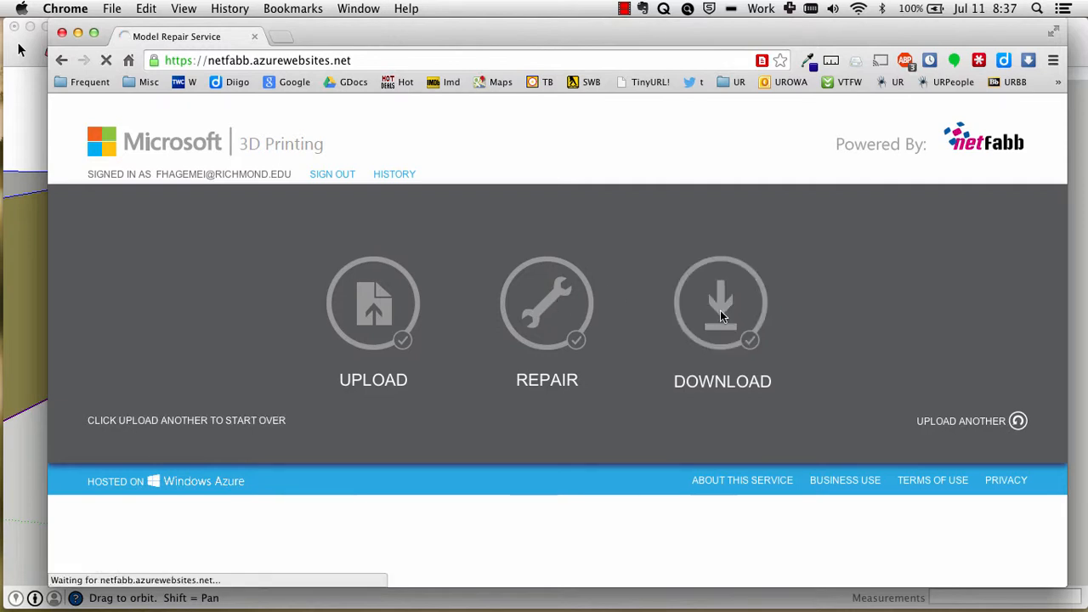
{"action": "left_click", "coordinate": [720, 312]}
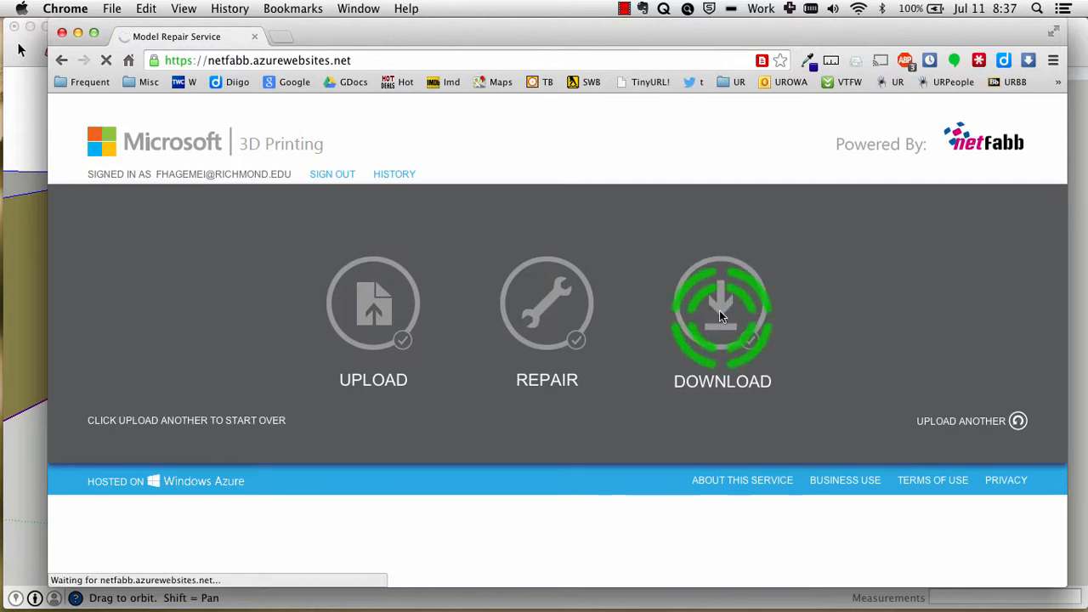